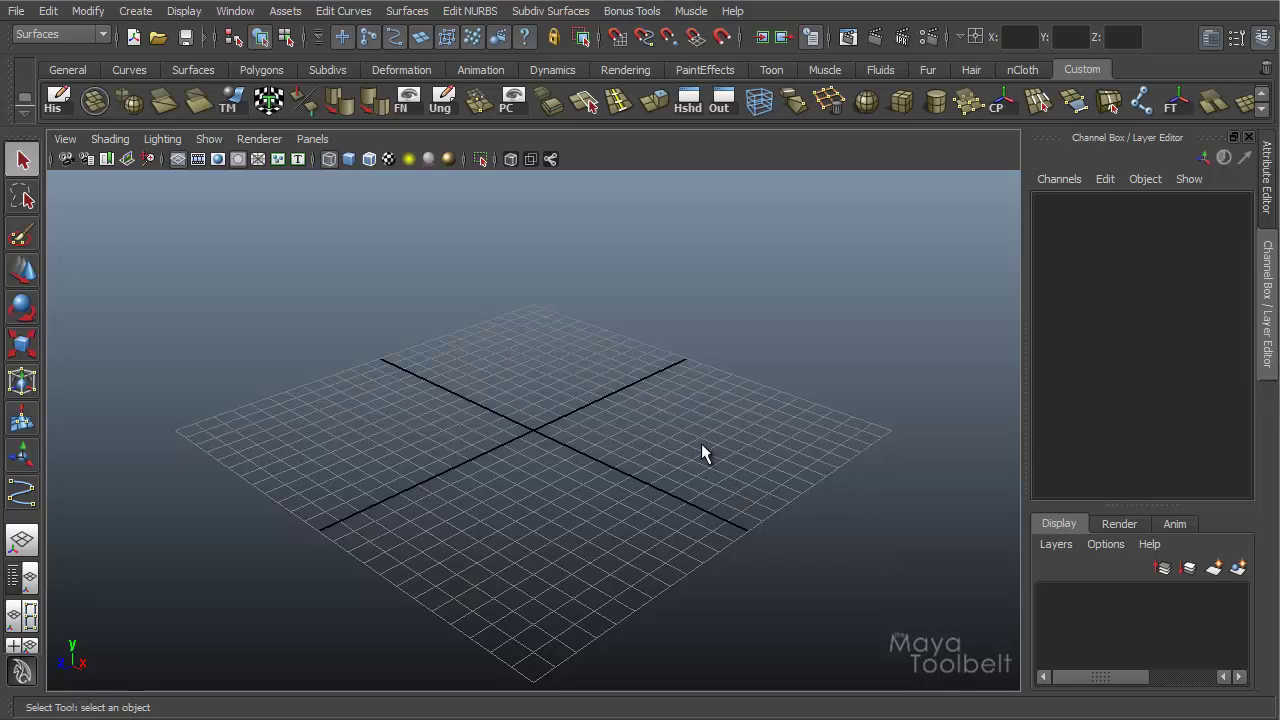
# Activate the CV Curve tool and set its curve degree to 1 Linear
pyautogui.keyDown('alt'); pyautogui.moveTo(703, 436); pyautogui.dragTo(668, 443); pyautogui.keyUp('alt')
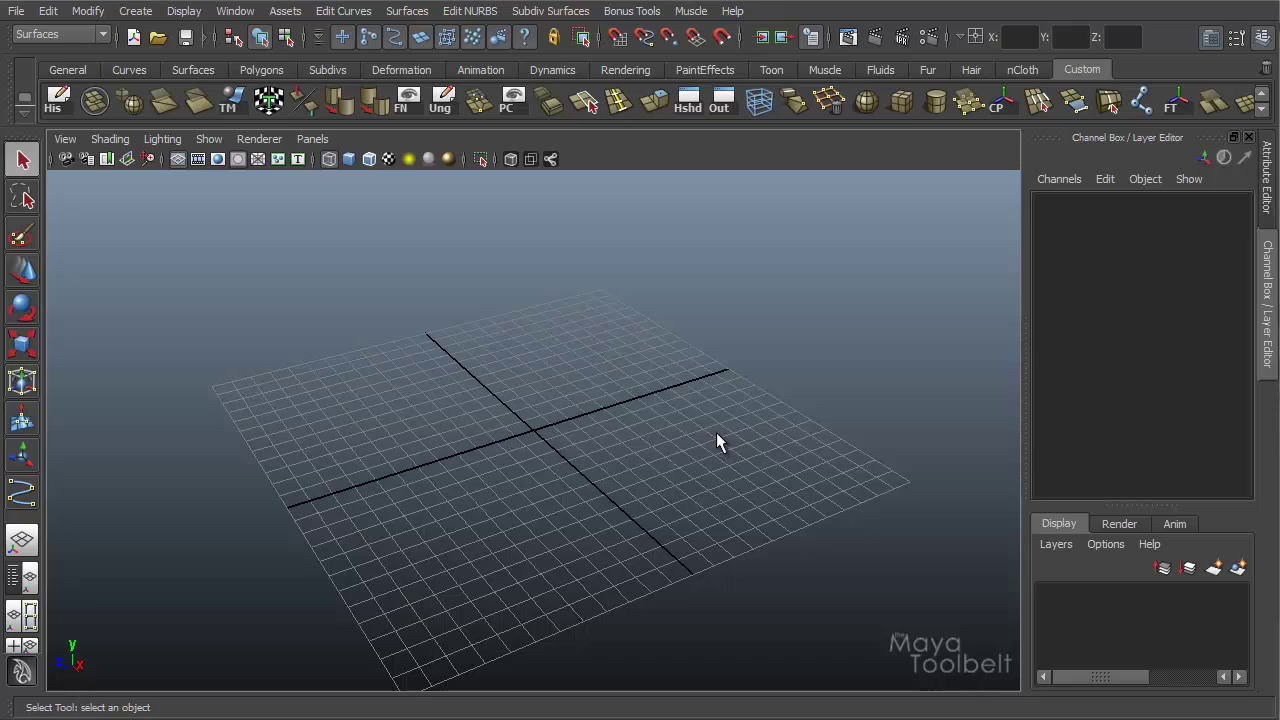
pyautogui.keyDown('alt'); pyautogui.moveTo(523, 457); pyautogui.dragTo(660, 455); pyautogui.keyUp('alt')
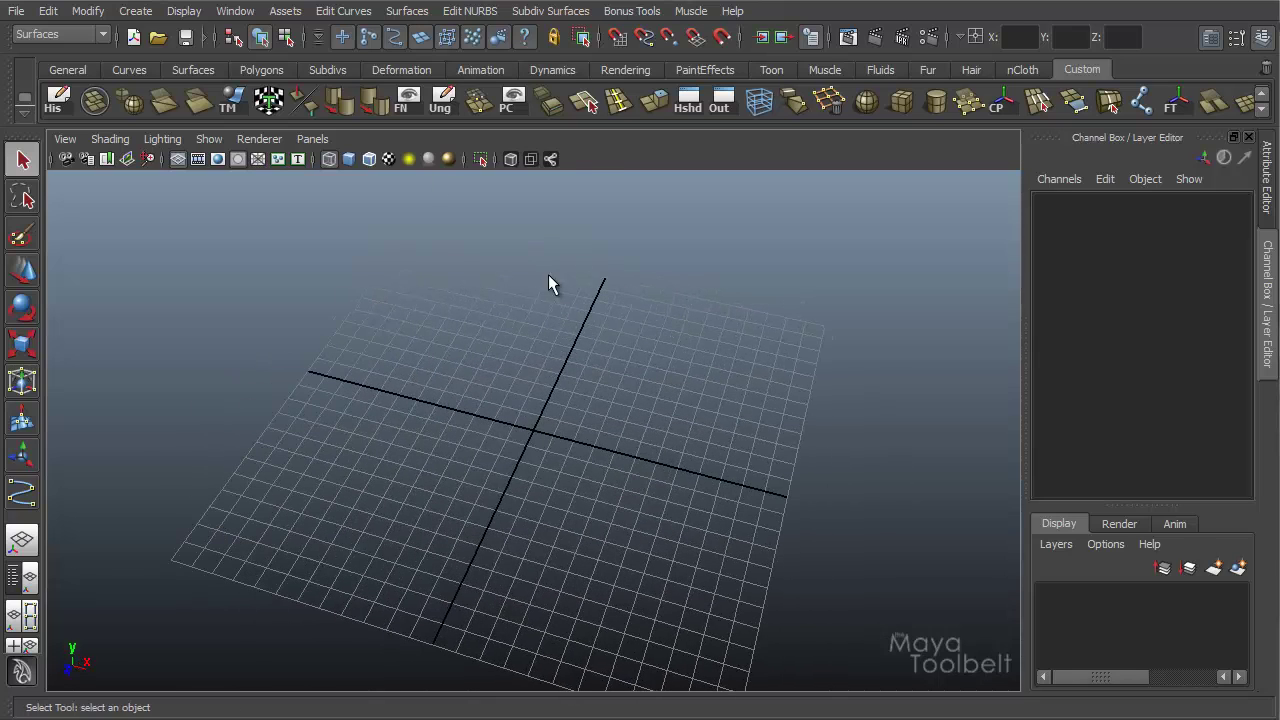
pyautogui.click(135, 12)
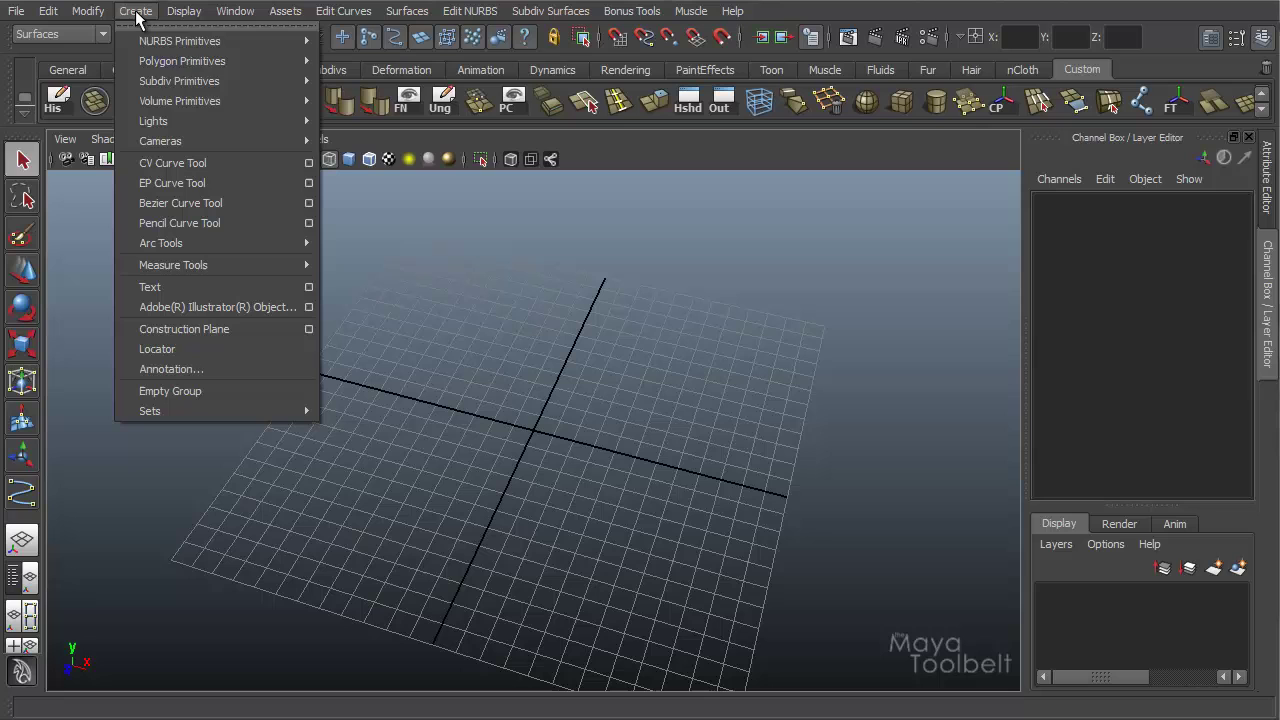
pyautogui.click(173, 163)
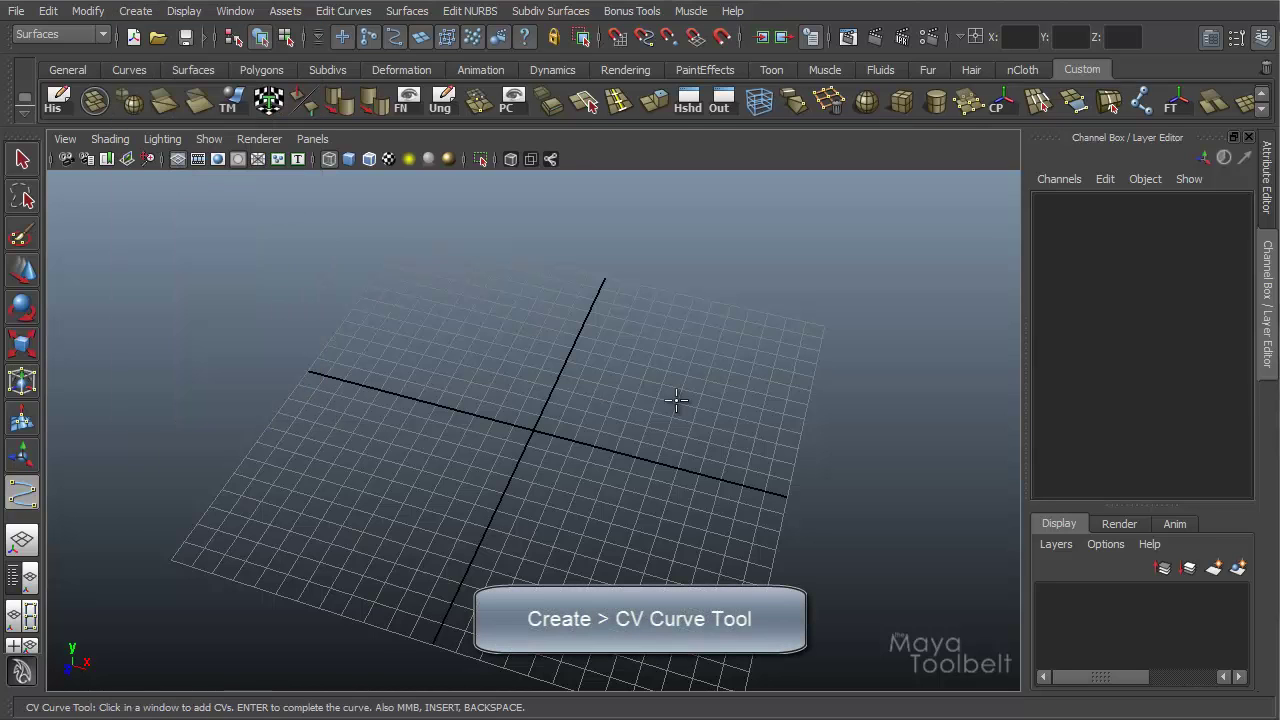
pyautogui.keyDown('alt'); pyautogui.moveTo(677, 397); pyautogui.dragTo(737, 354); pyautogui.keyUp('alt')
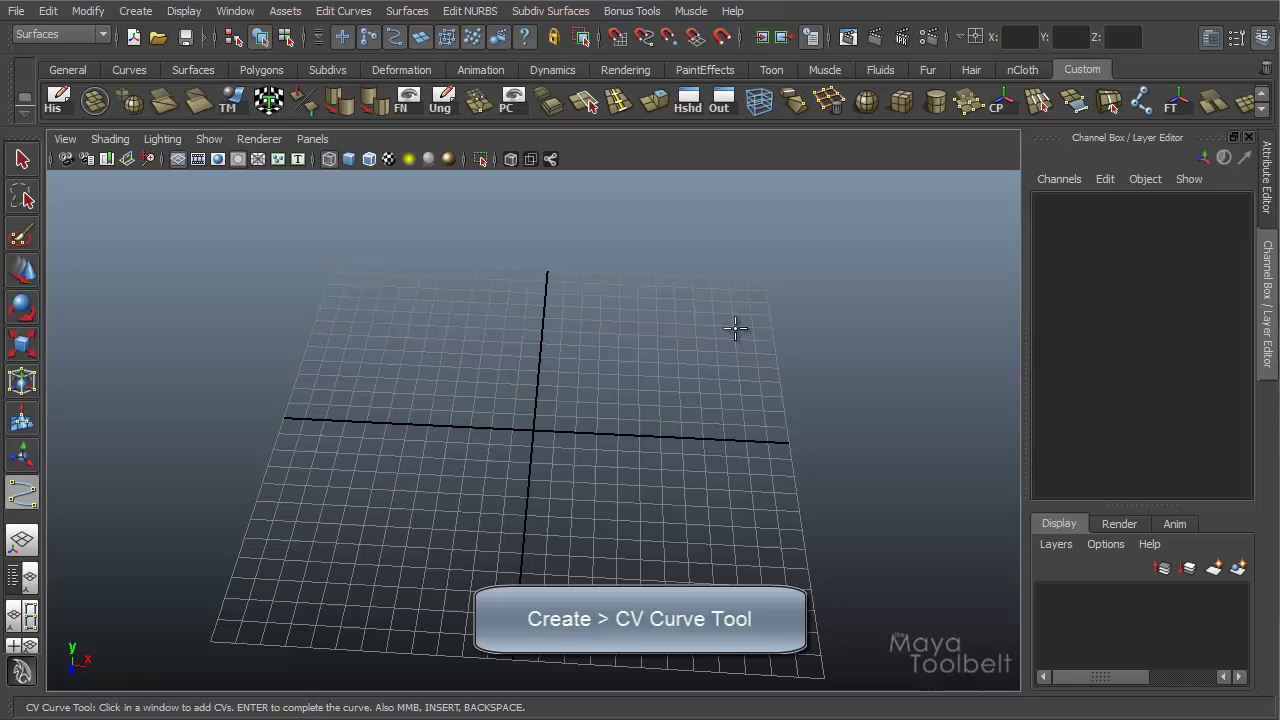
pyautogui.doubleClick(22, 492)
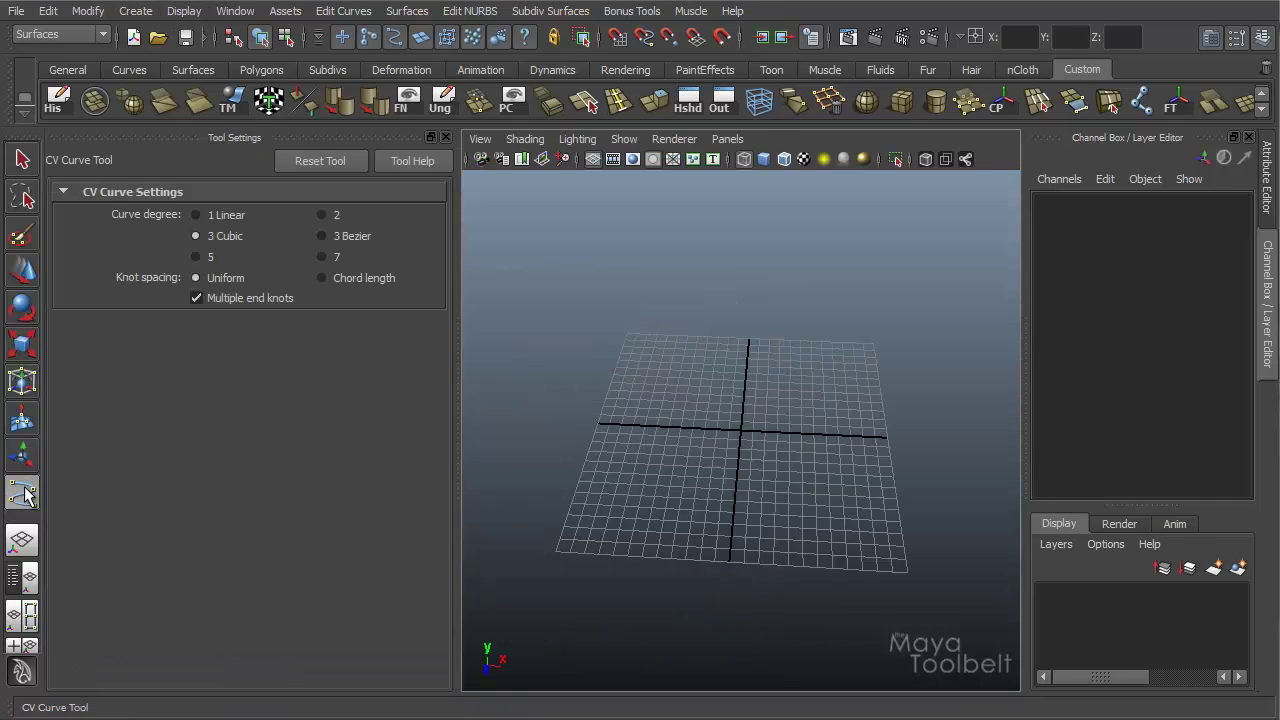
pyautogui.click(196, 215)
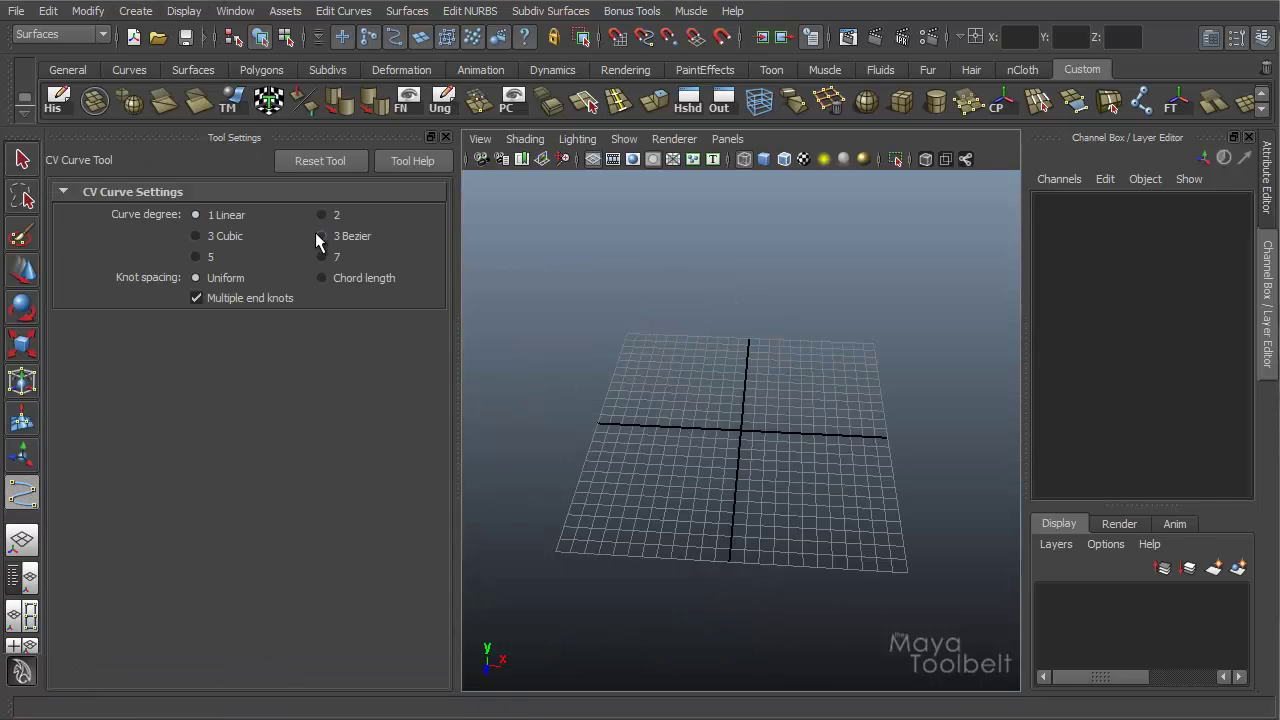
pyautogui.click(446, 138)
# Draw an L-shaped linear curve on the grid with three points: back right, back left corner and front left
pyautogui.click(714, 317)
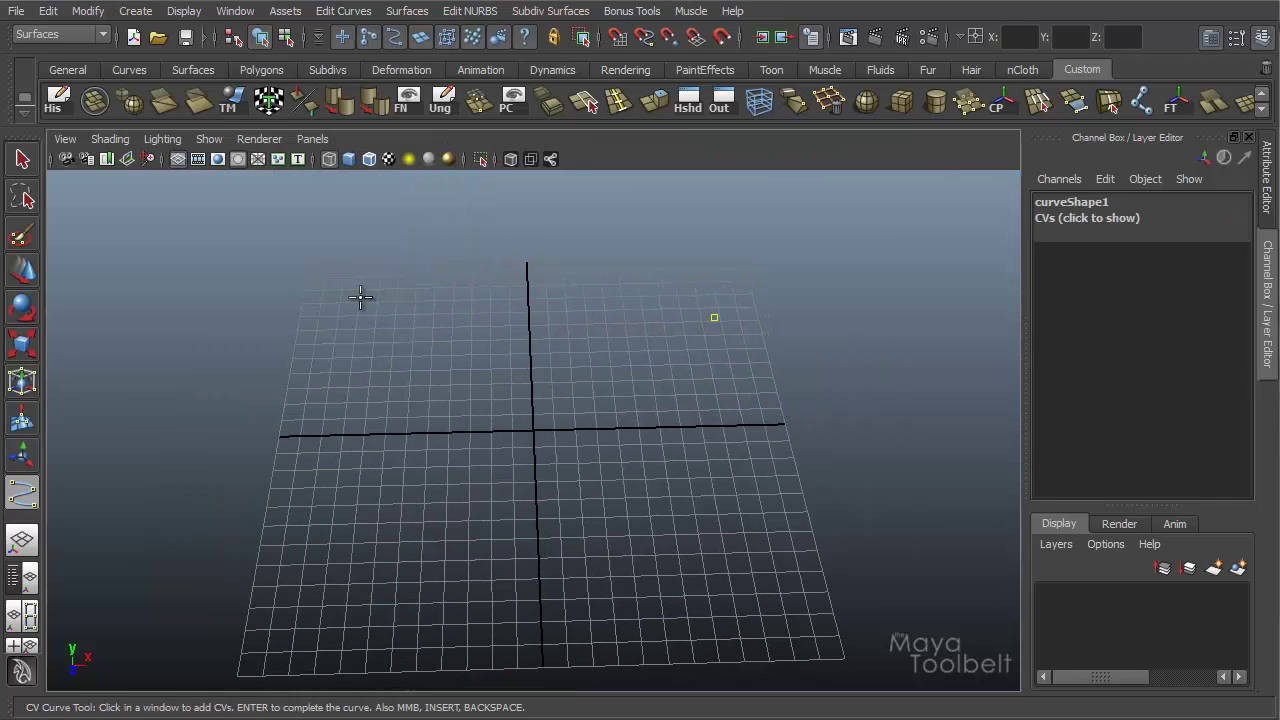
pyautogui.click(371, 319)
pyautogui.click(341, 608)
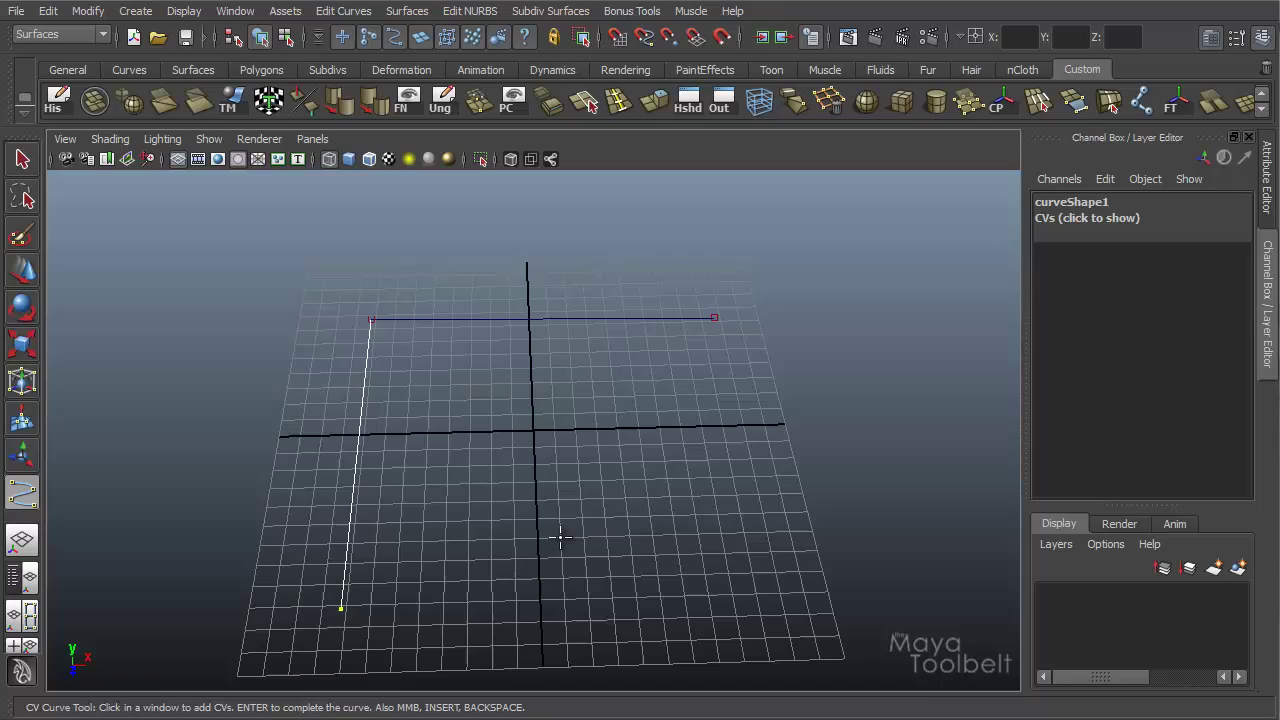
pyautogui.press('Return')
# Hide the viewport grid and select all the control vertices of the L-shaped curve
pyautogui.keyDown('alt'); pyautogui.moveTo(572, 413); pyautogui.dragTo(531, 353); pyautogui.keyUp('alt')
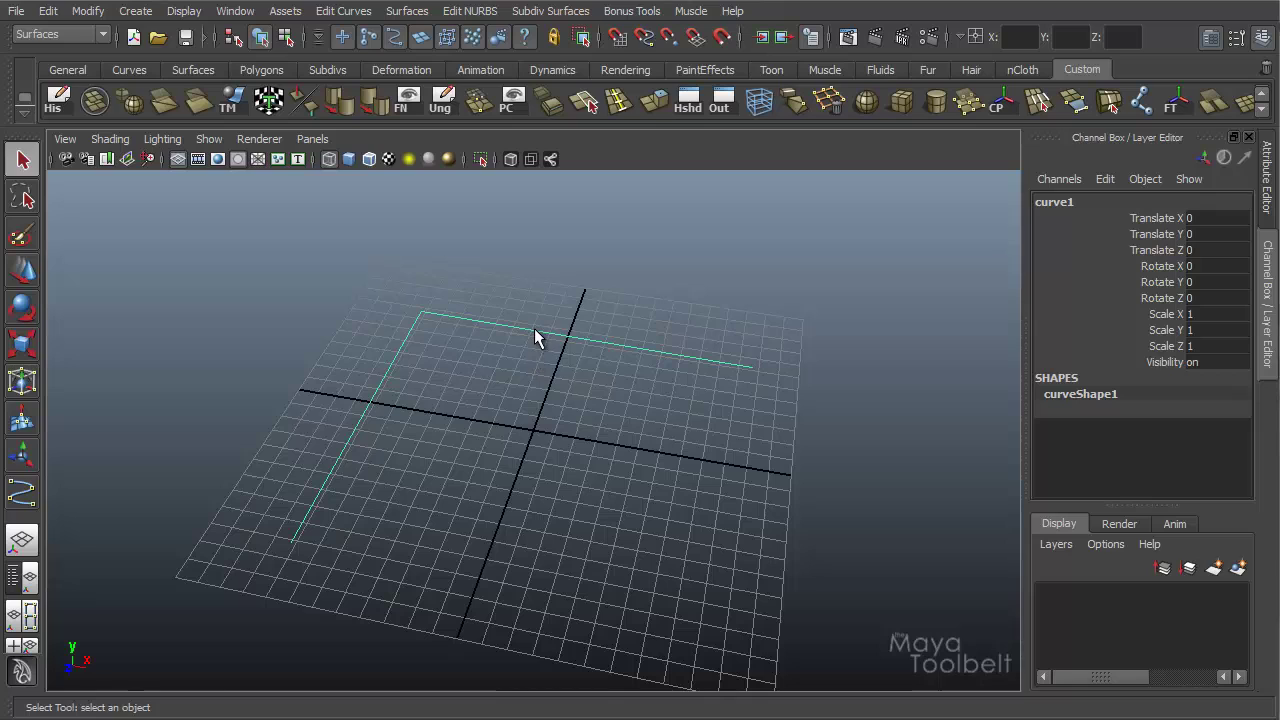
pyautogui.click(180, 165)
pyautogui.moveTo(554, 346); pyautogui.dragTo(554, 387, button='right')
pyautogui.moveTo(790, 305); pyautogui.dragTo(112, 626)
# Switch the viewport background to black and examine the curve's control vertices from several angles
pyautogui.moveTo(556, 522)
pyautogui.keyDown('alt'); pyautogui.mouseDown()
pyautogui.moveTo(545, 539)
pyautogui.moveTo(535, 527)
pyautogui.mouseUp(); pyautogui.keyUp('alt')
pyautogui.hotkey('alt', 'b')
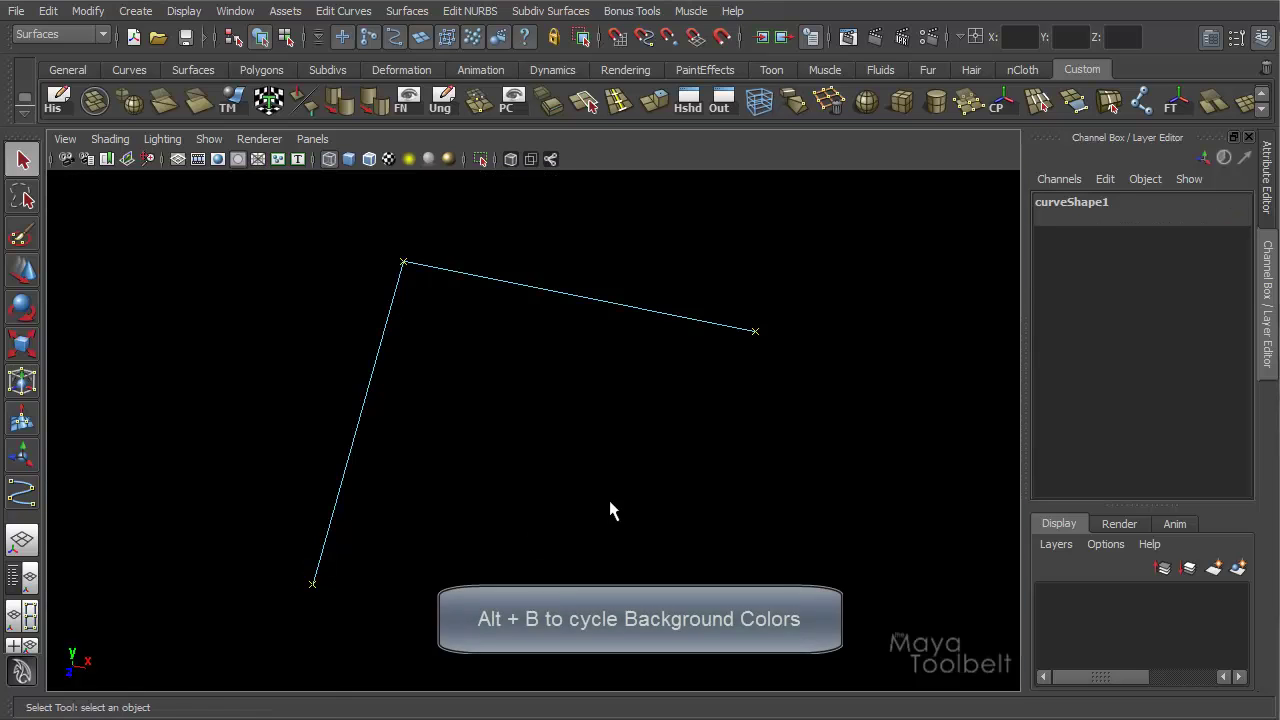
pyautogui.keyDown('alt'); pyautogui.moveTo(609, 511); pyautogui.dragTo(583, 480); pyautogui.keyUp('alt')
pyautogui.keyDown('alt'); pyautogui.moveTo(583, 480); pyautogui.dragTo(663, 466, button='right'); pyautogui.keyUp('alt')
pyautogui.keyDown('alt'); pyautogui.moveTo(663, 445); pyautogui.dragTo(674, 471, button='middle'); pyautogui.keyUp('alt')
pyautogui.keyDown('alt'); pyautogui.moveTo(674, 471); pyautogui.dragTo(749, 486, button='right'); pyautogui.keyUp('alt')
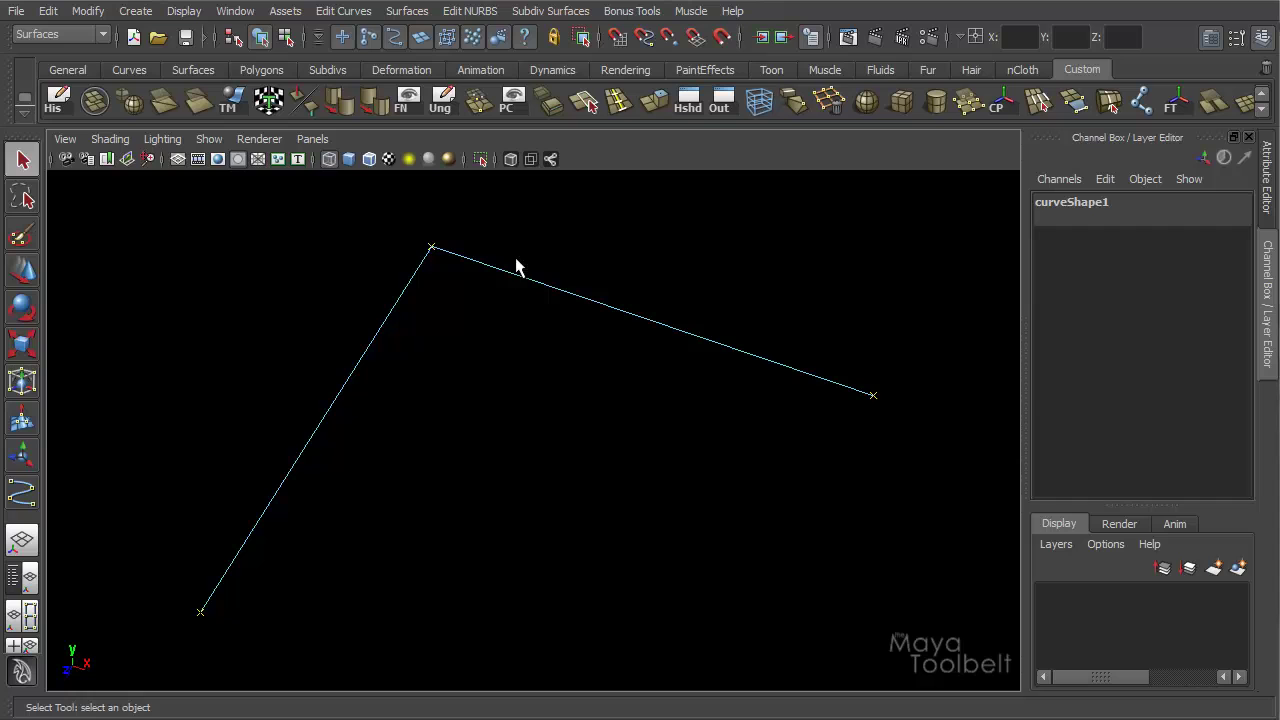
pyautogui.keyDown('alt'); pyautogui.moveTo(567, 421); pyautogui.dragTo(617, 434); pyautogui.keyUp('alt')
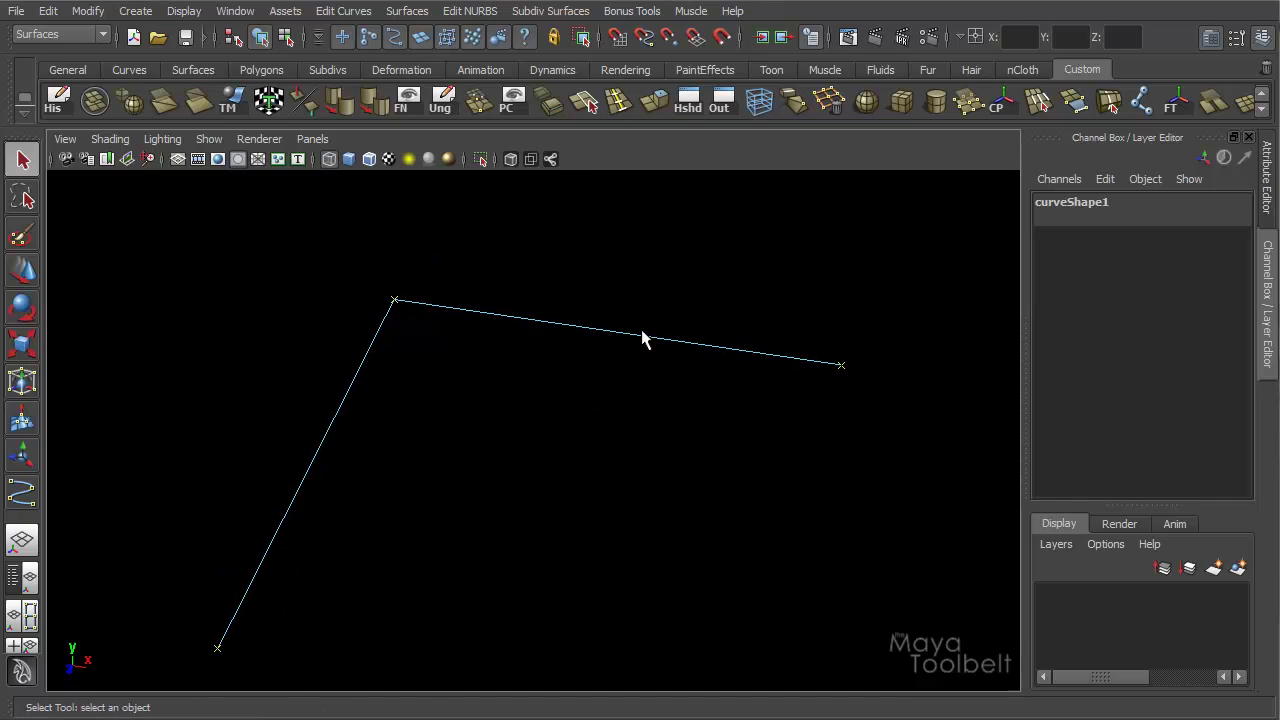
pyautogui.moveTo(642, 345)
pyautogui.keyDown('alt'); pyautogui.mouseDown()
pyautogui.moveTo(617, 363)
pyautogui.moveTo(683, 334)
pyautogui.moveTo(611, 329)
pyautogui.moveTo(626, 334)
pyautogui.mouseUp(); pyautogui.keyUp('alt')
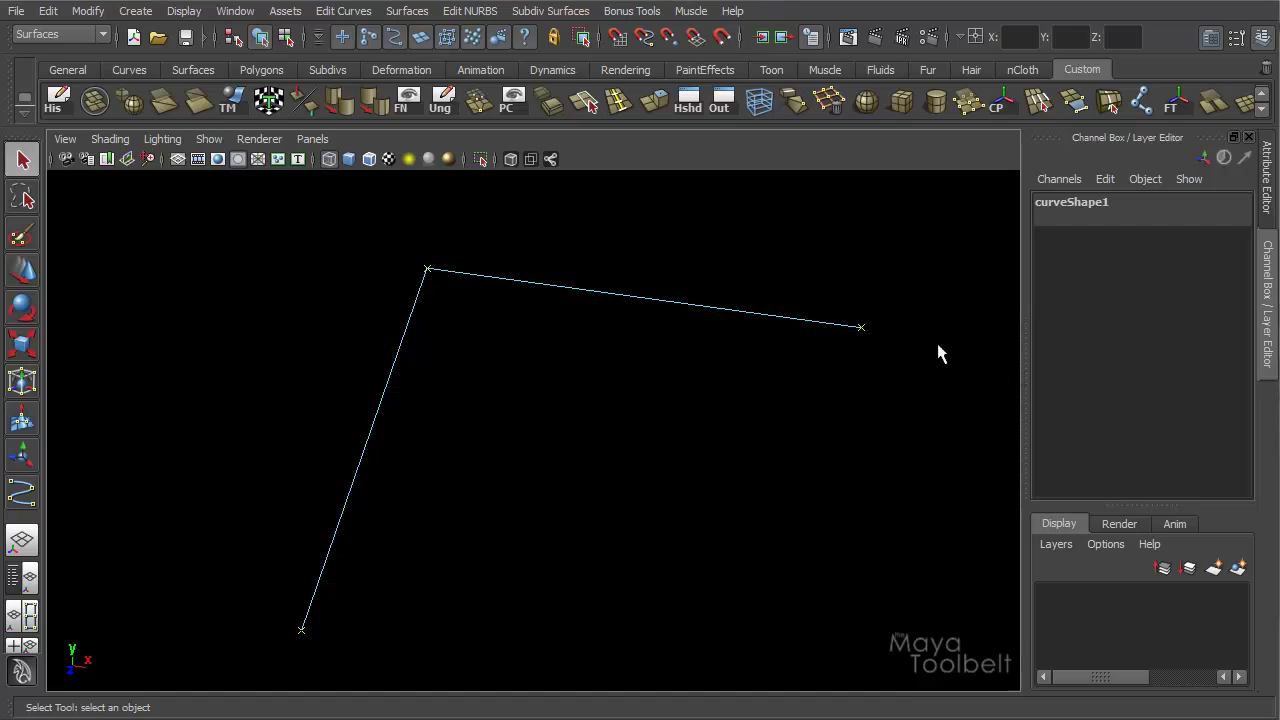
pyautogui.keyDown('alt'); pyautogui.moveTo(766, 400); pyautogui.dragTo(807, 386); pyautogui.keyUp('alt')
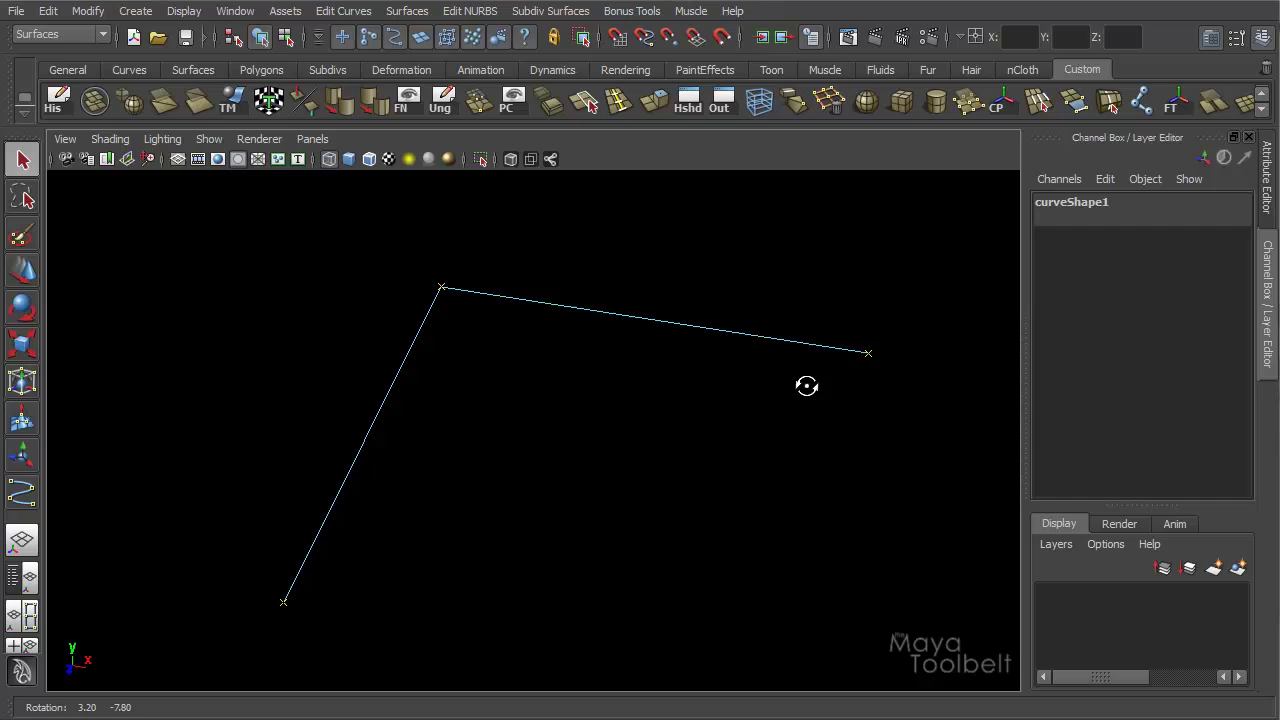
# Return the curve to object selection with the Move tool active and open its attributes
pyautogui.click(260, 37)
pyautogui.keyDown('alt'); pyautogui.moveTo(565, 296); pyautogui.dragTo(585, 310); pyautogui.keyUp('alt')
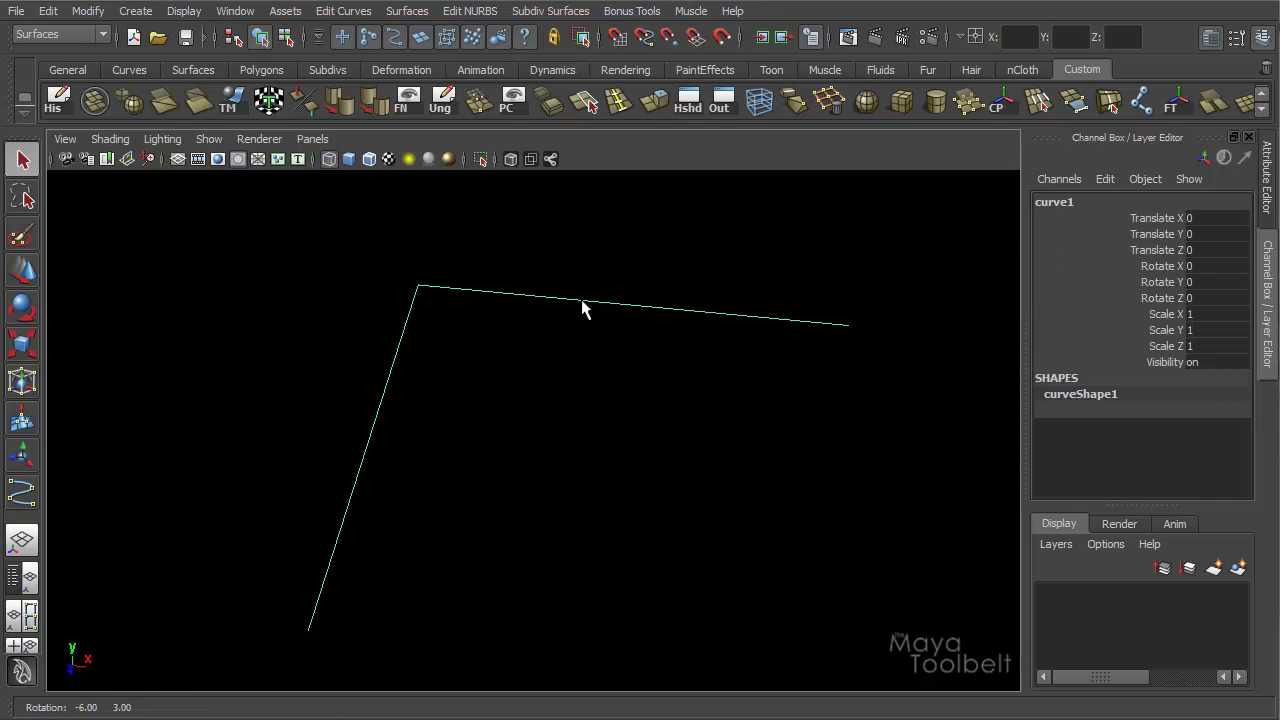
pyautogui.press('w')
pyautogui.keyDown('alt'); pyautogui.moveTo(663, 334); pyautogui.dragTo(669, 306, button='right'); pyautogui.keyUp('alt')
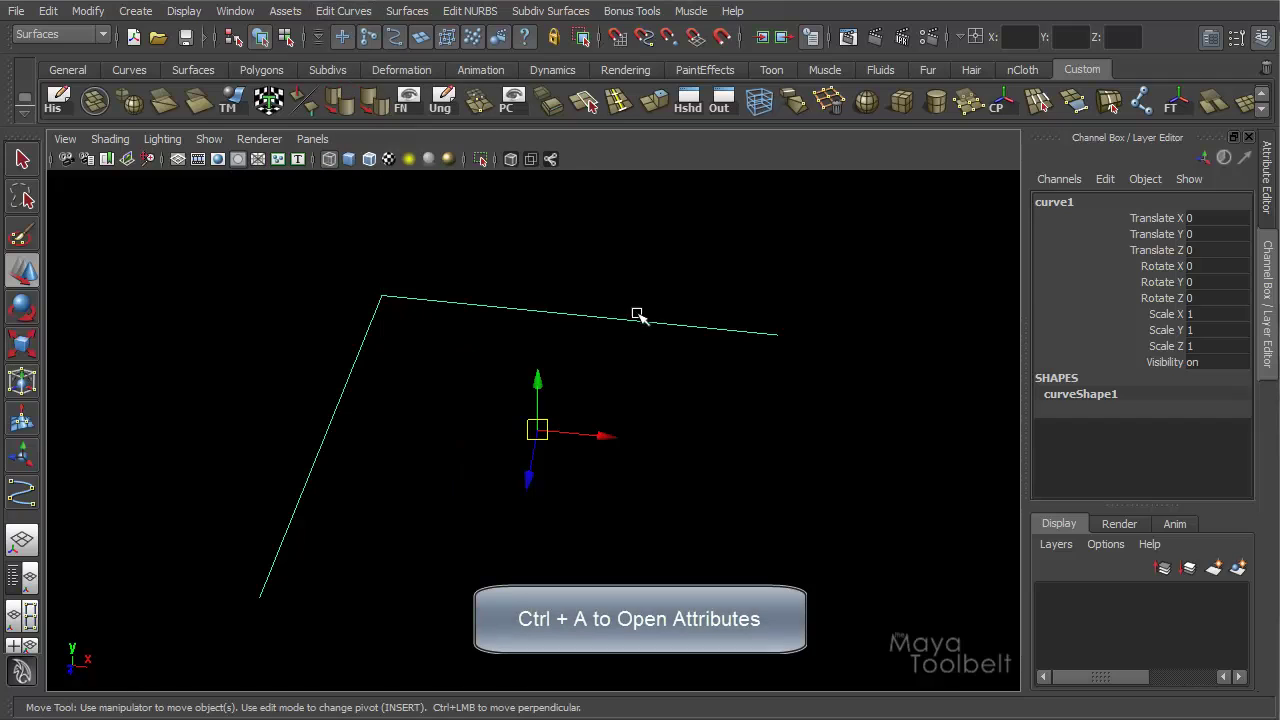
pyautogui.hotkey('ctrl', 'a')
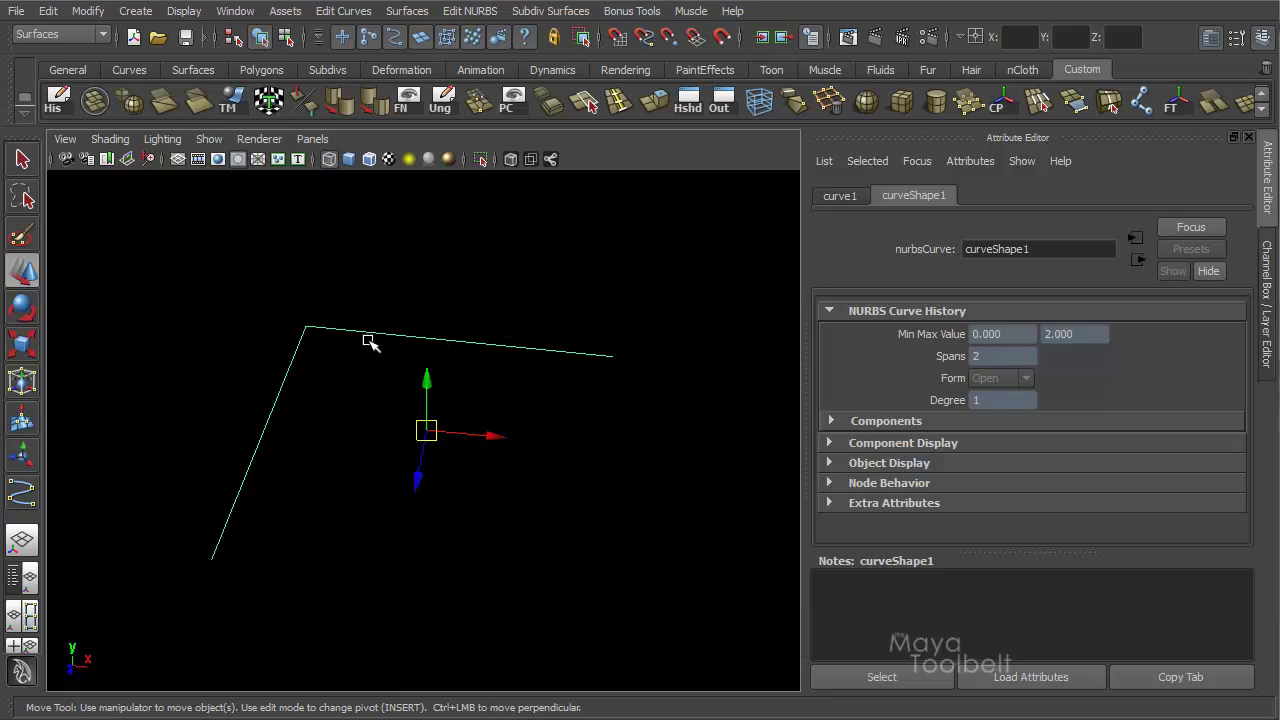
pyautogui.keyDown('alt'); pyautogui.moveTo(370, 343); pyautogui.dragTo(428, 343, button='middle'); pyautogui.keyUp('alt')
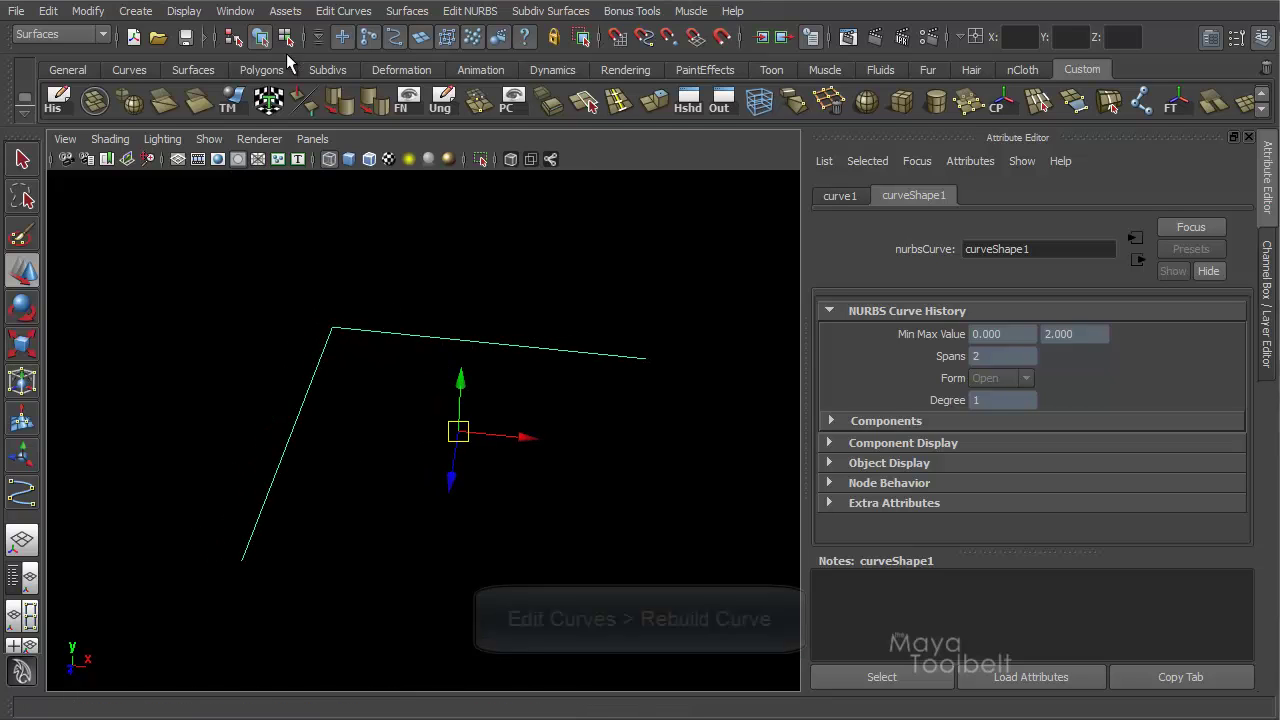
# Rebuild the curve uniformly with 8 spans and degree 1 Linear, keeping ends and tangents
pyautogui.click(338, 11)
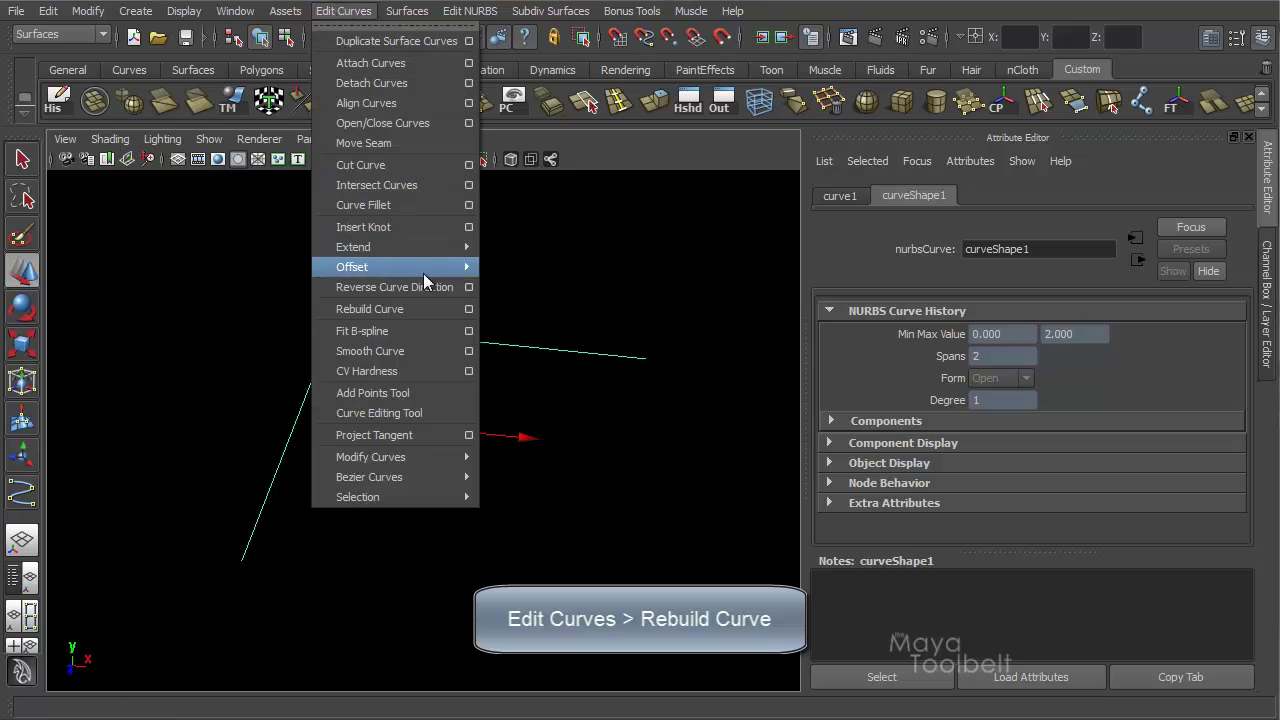
pyautogui.click(467, 310)
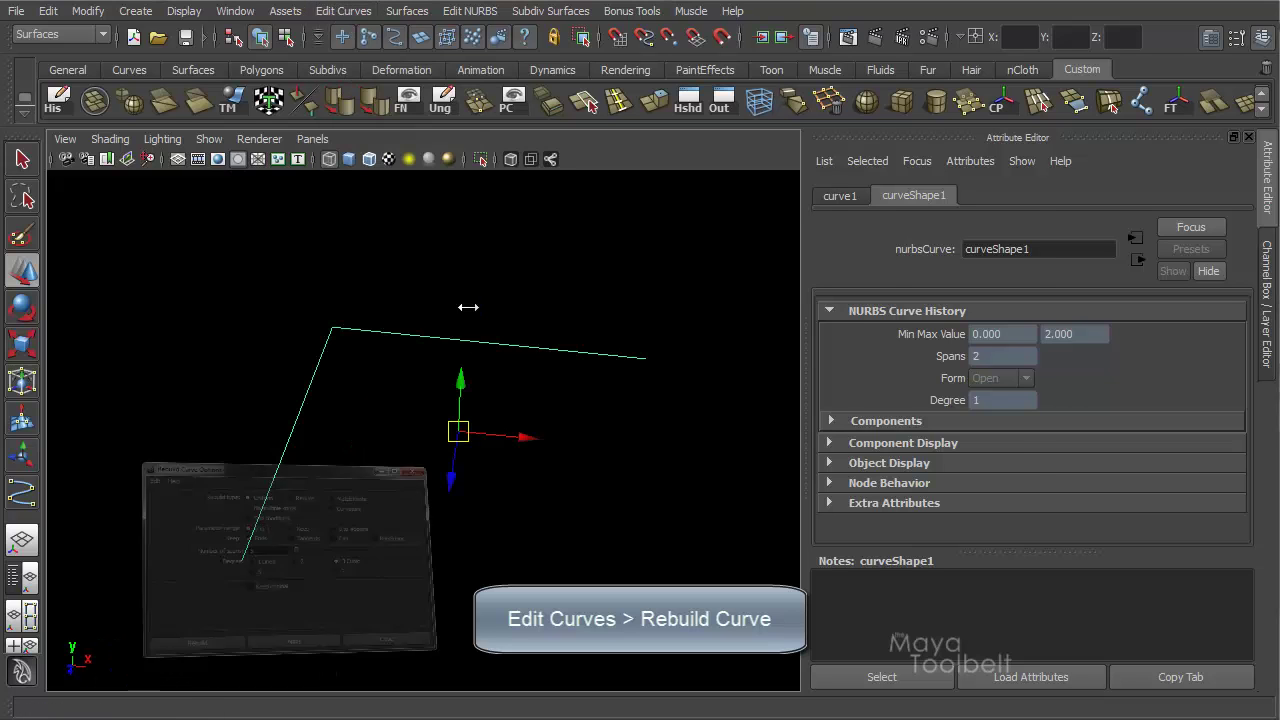
pyautogui.moveTo(569, 150); pyautogui.dragTo(278, 108)
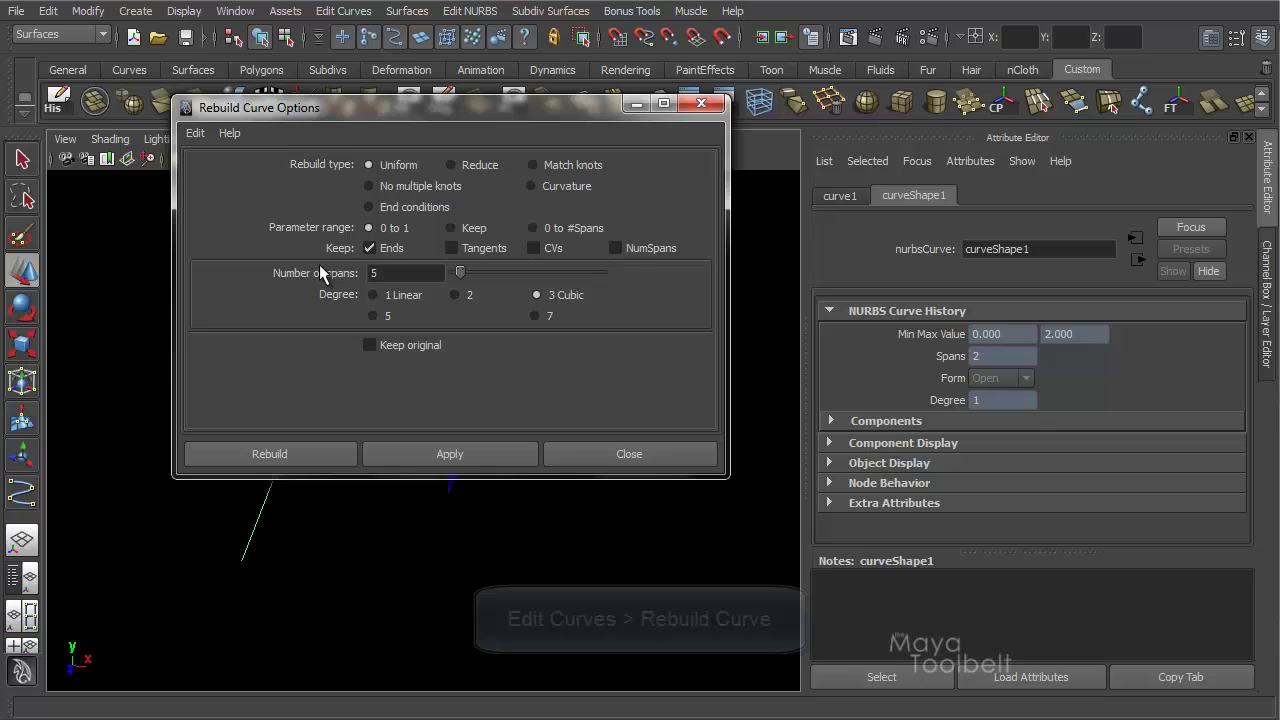
pyautogui.click(396, 272)
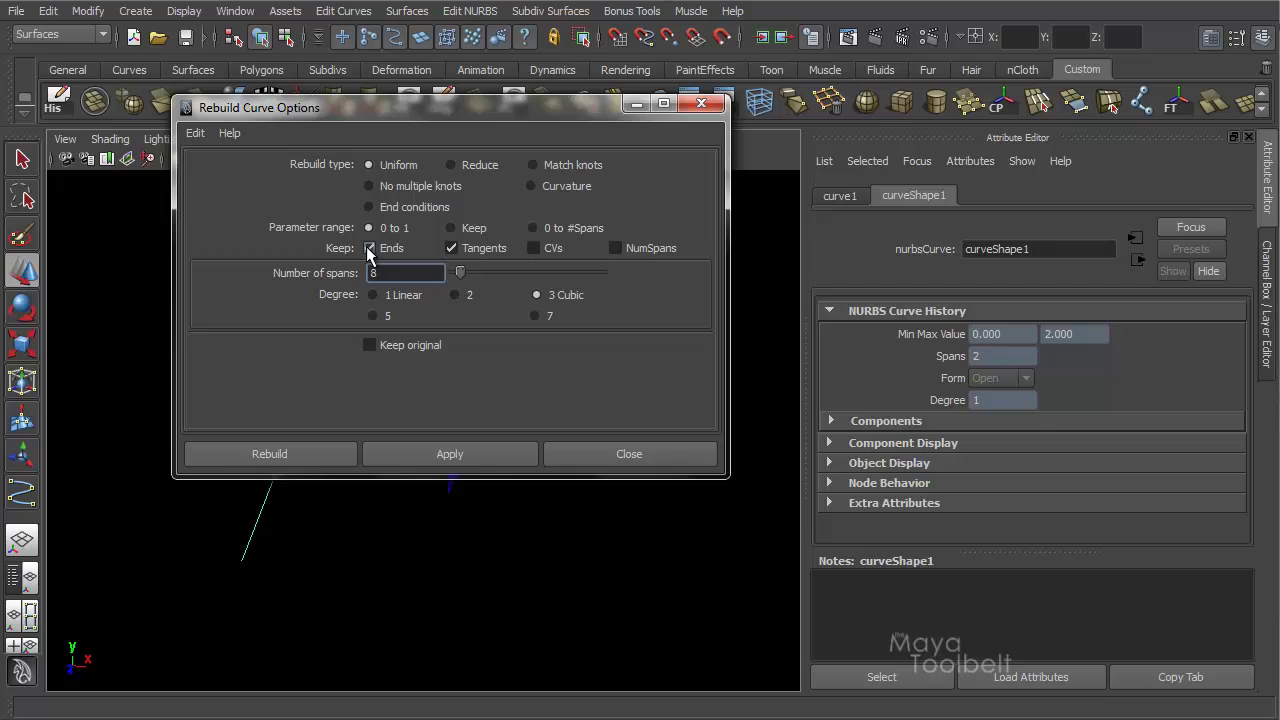
pyautogui.click(371, 294)
pyautogui.click(269, 454)
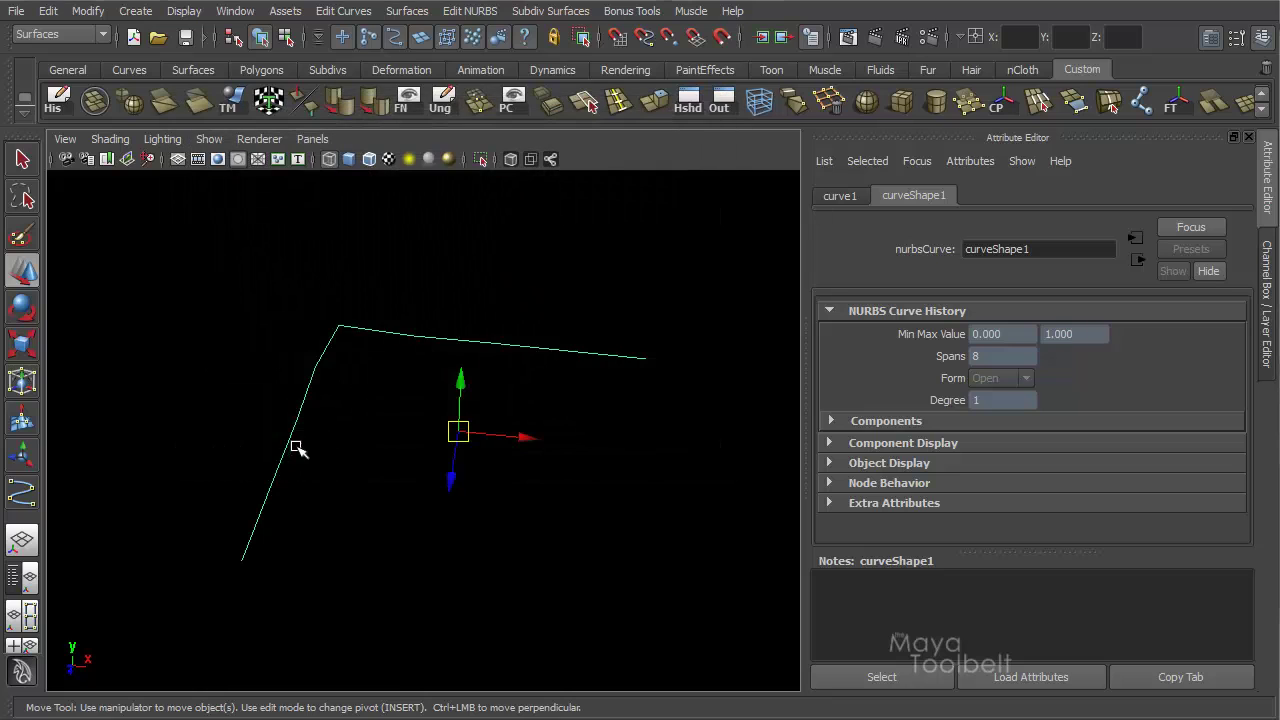
# Display the rebuilt curve's control vertices from a top-down angle and select all of them
pyautogui.keyDown('alt'); pyautogui.moveTo(298, 450); pyautogui.dragTo(400, 300); pyautogui.keyUp('alt')
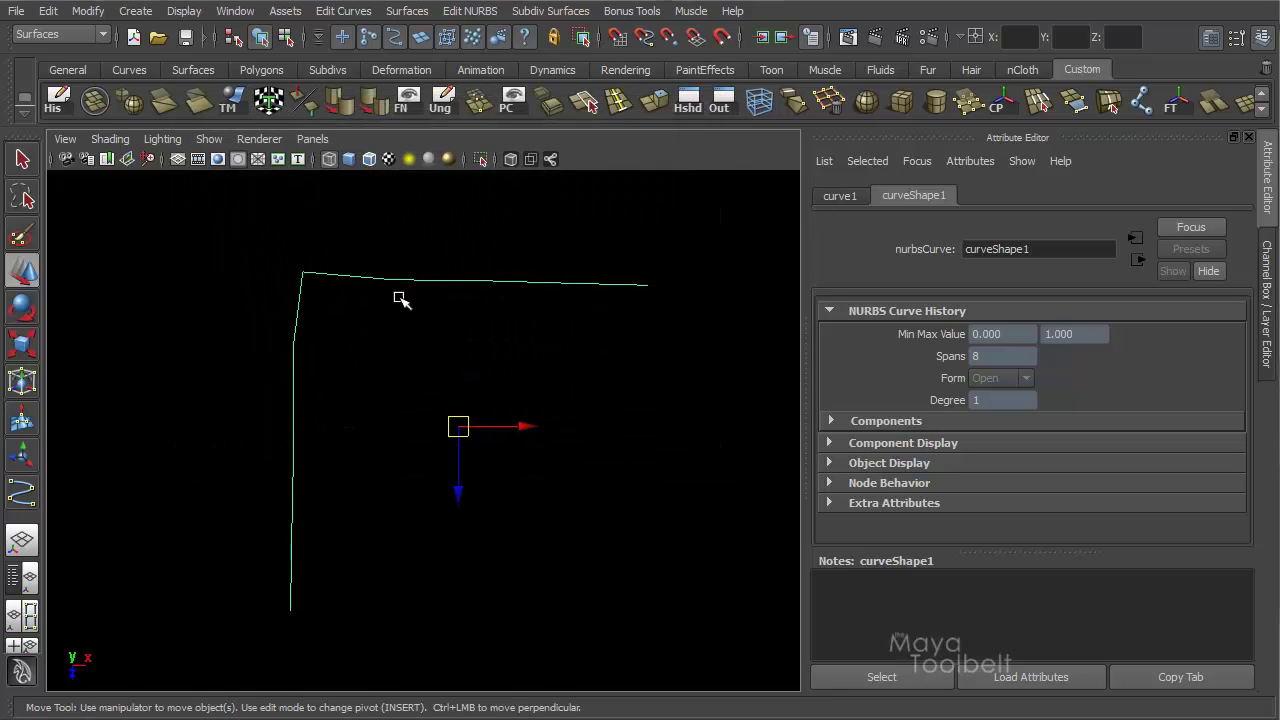
pyautogui.moveTo(407, 283); pyautogui.dragTo(408, 329, button='right')
pyautogui.moveTo(720, 232); pyautogui.dragTo(278, 623)
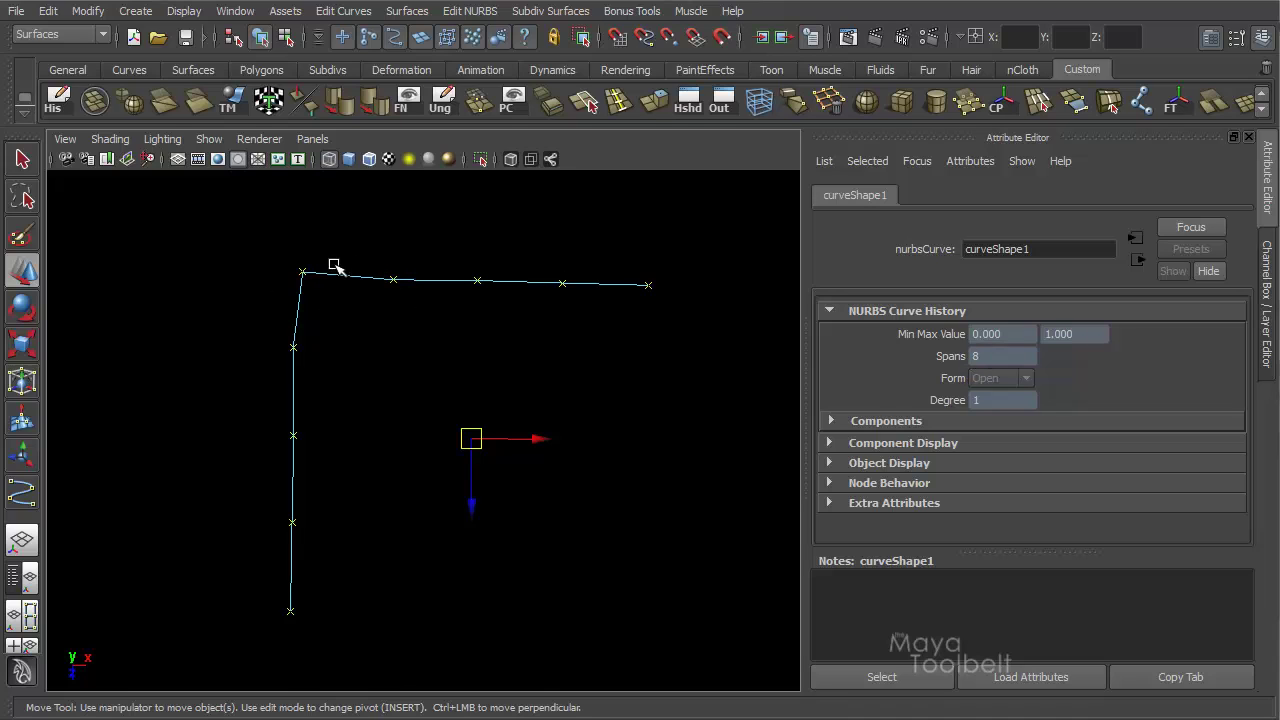
# Straighten both legs of the curve by moving each leg's four control vertices into line with the corner vertex
pyautogui.moveTo(343, 249); pyautogui.dragTo(717, 325)
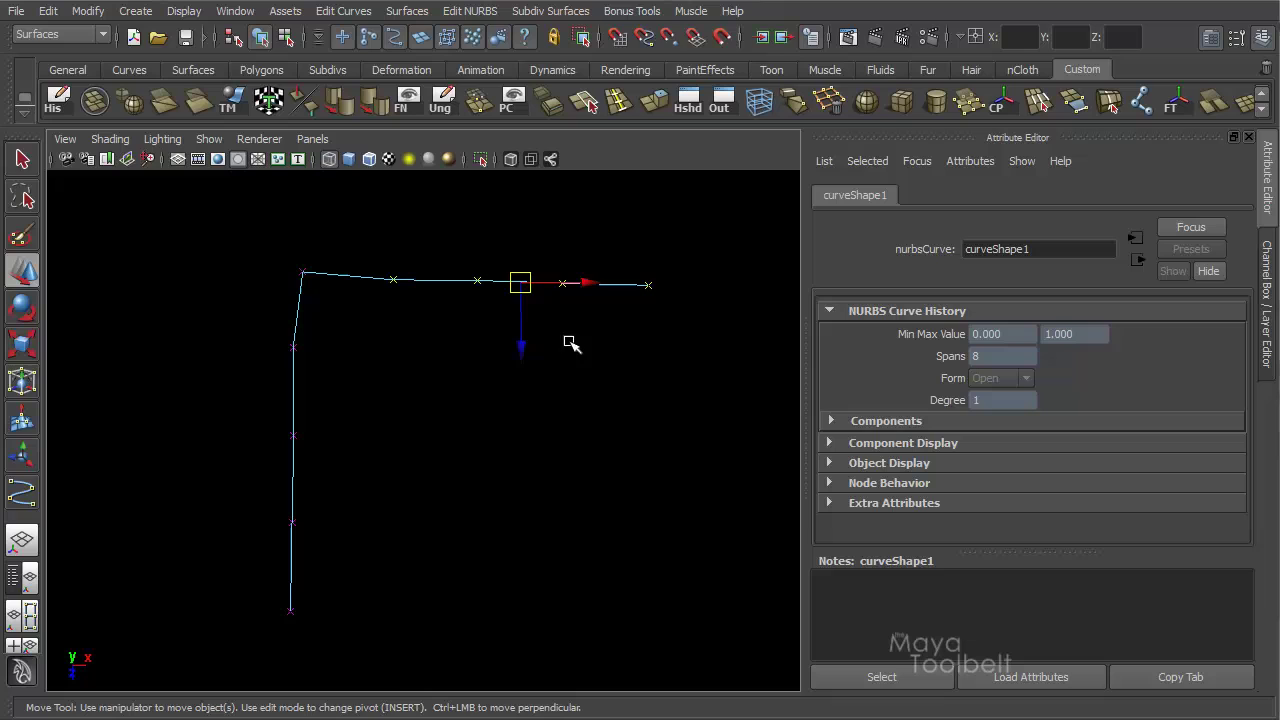
pyautogui.moveTo(522, 348); pyautogui.dragTo(522, 338)
pyautogui.moveTo(253, 303); pyautogui.dragTo(418, 678)
pyautogui.click(360, 477)
pyautogui.moveTo(357, 449); pyautogui.dragTo(304, 286, button='middle')
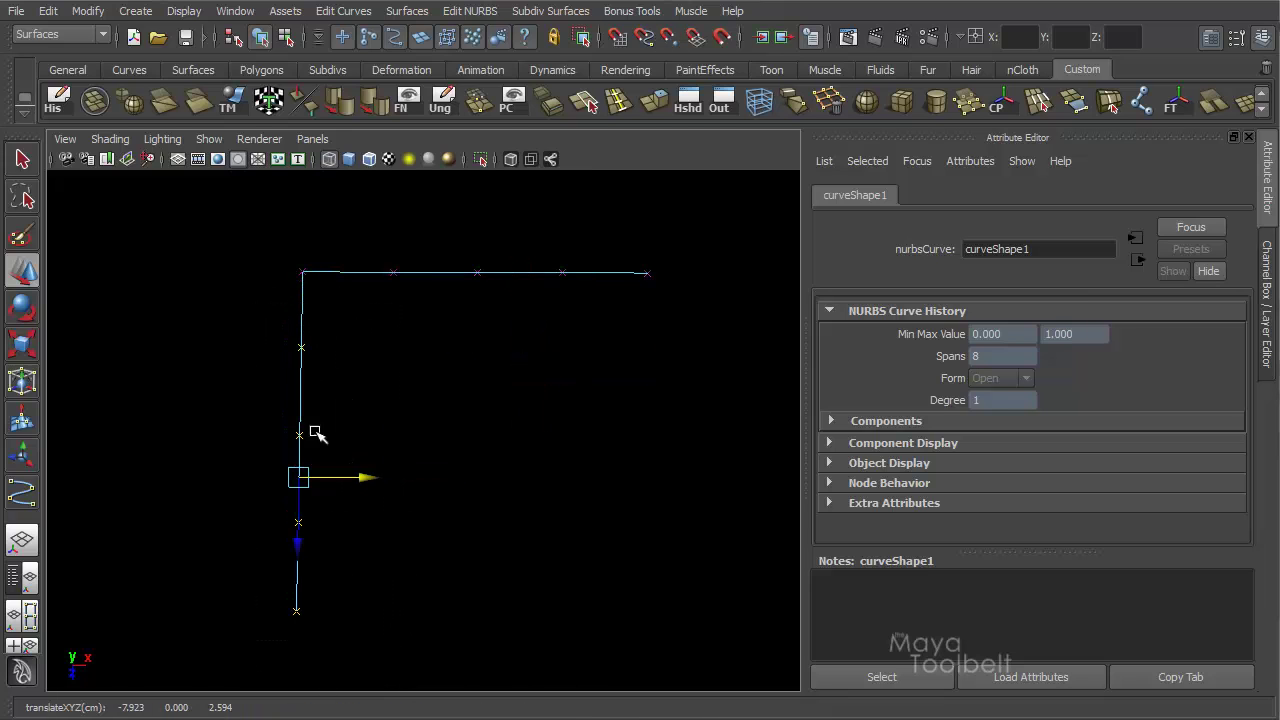
pyautogui.press('F8')
# Select all control vertices of the straightened curve, examine their distribution along both legs, and return to object selection
pyautogui.keyDown('alt'); pyautogui.moveTo(320, 190); pyautogui.dragTo(403, 283); pyautogui.keyUp('alt')
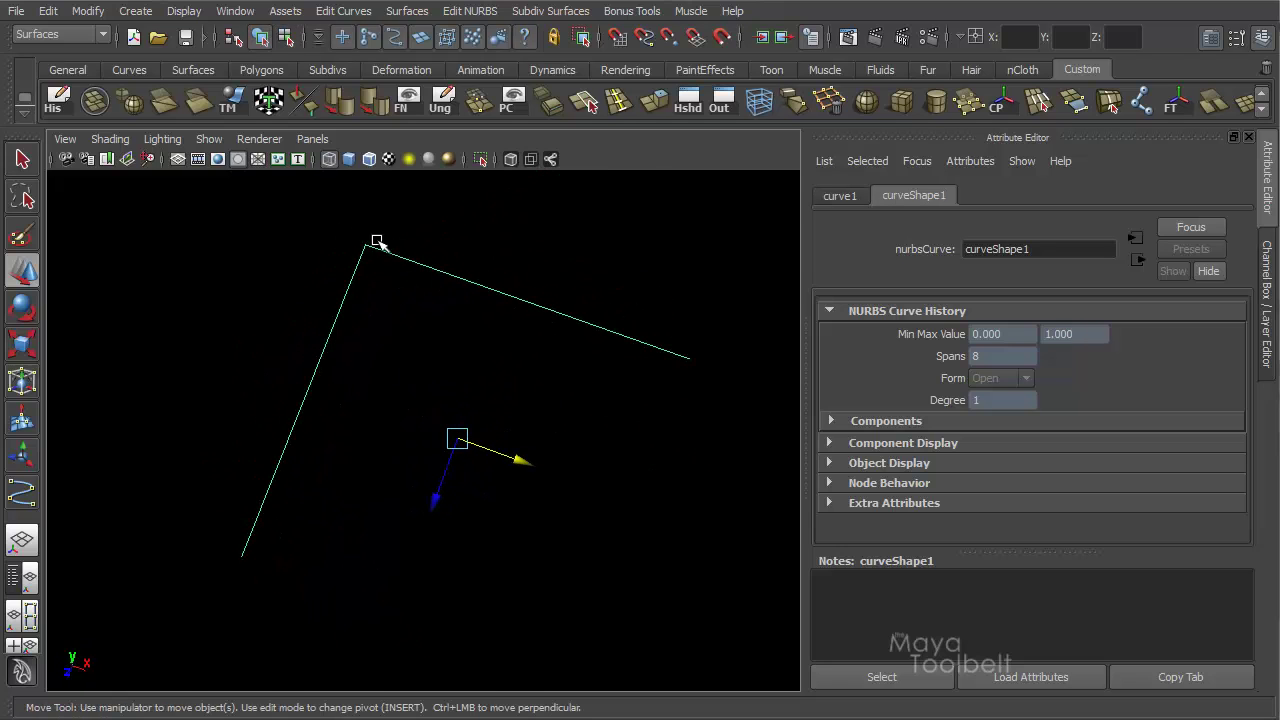
pyautogui.moveTo(318, 352); pyautogui.dragTo(320, 391, button='right')
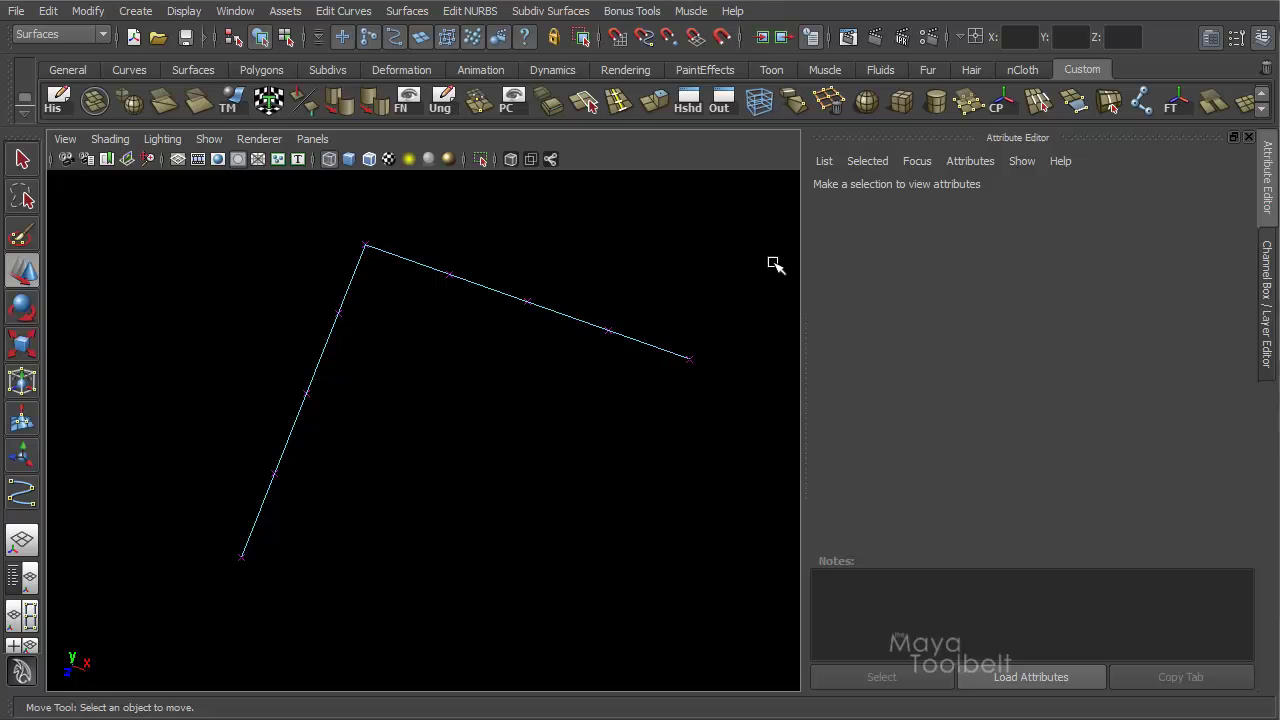
pyautogui.moveTo(774, 221); pyautogui.dragTo(115, 648)
pyautogui.keyDown('alt'); pyautogui.moveTo(551, 529); pyautogui.dragTo(709, 484); pyautogui.keyUp('alt')
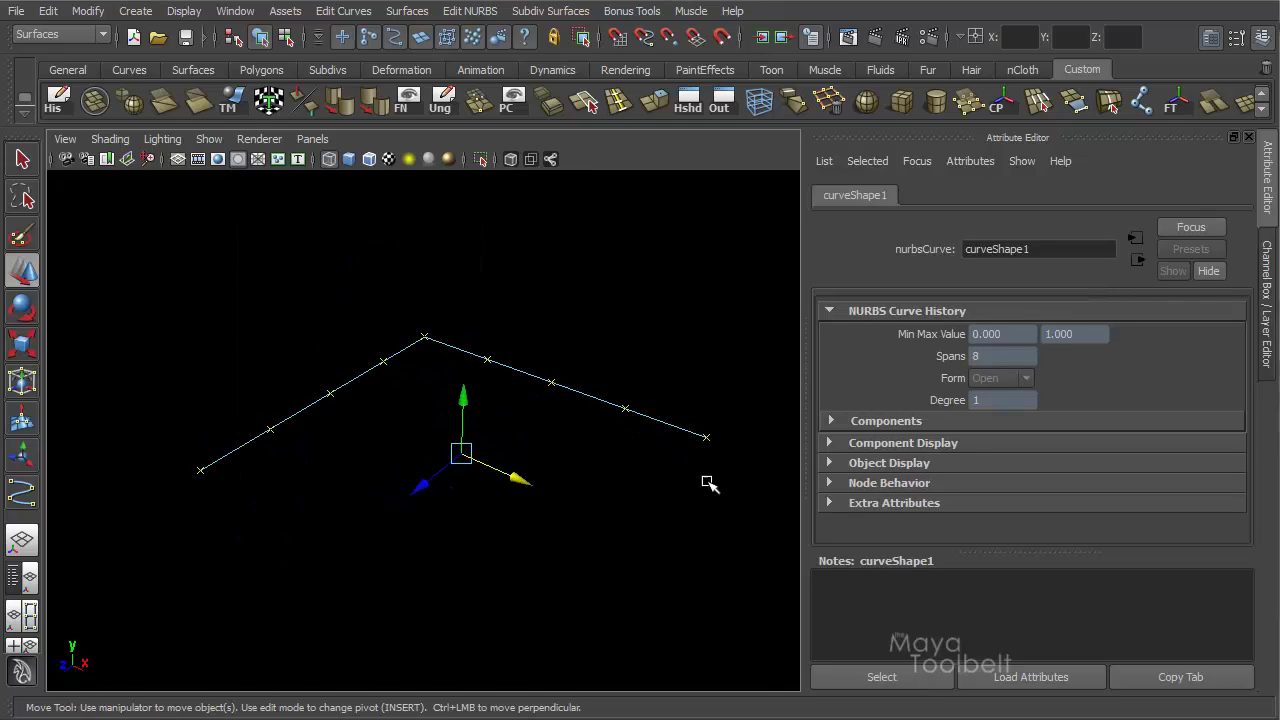
pyautogui.keyDown('alt'); pyautogui.moveTo(512, 421); pyautogui.dragTo(561, 399); pyautogui.keyUp('alt')
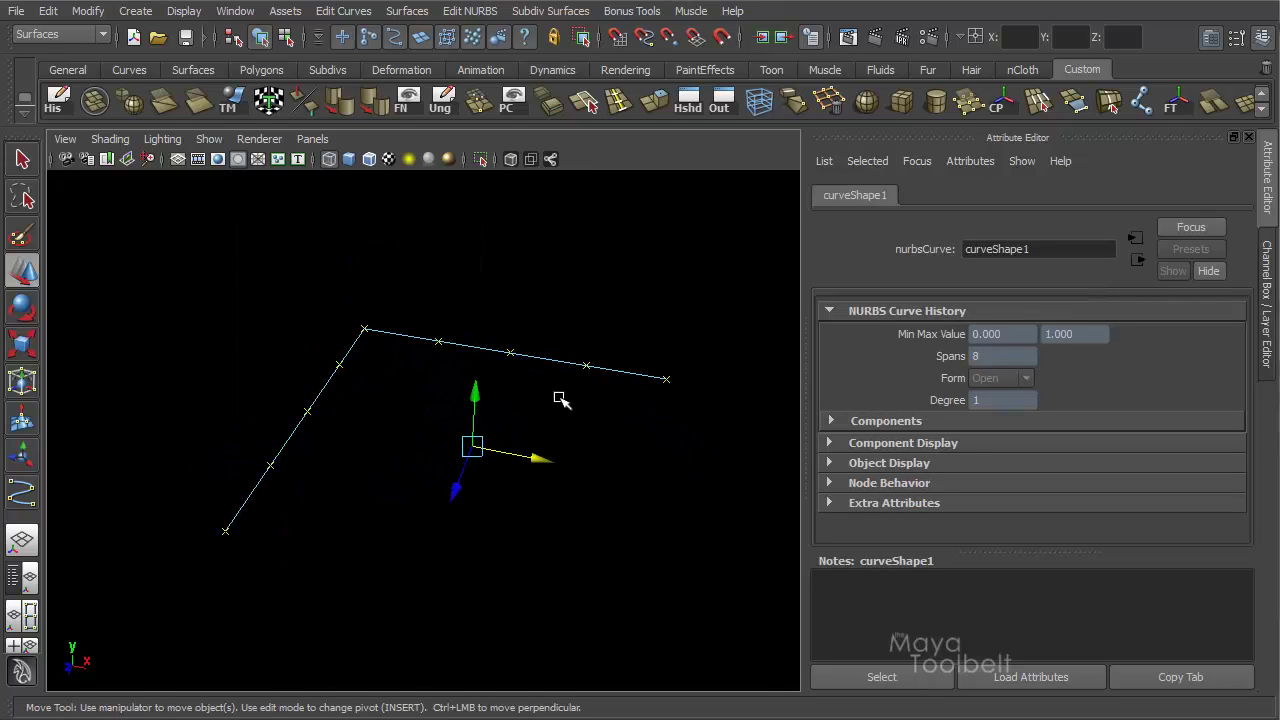
pyautogui.keyDown('alt'); pyautogui.moveTo(495, 345); pyautogui.dragTo(592, 346); pyautogui.keyUp('alt')
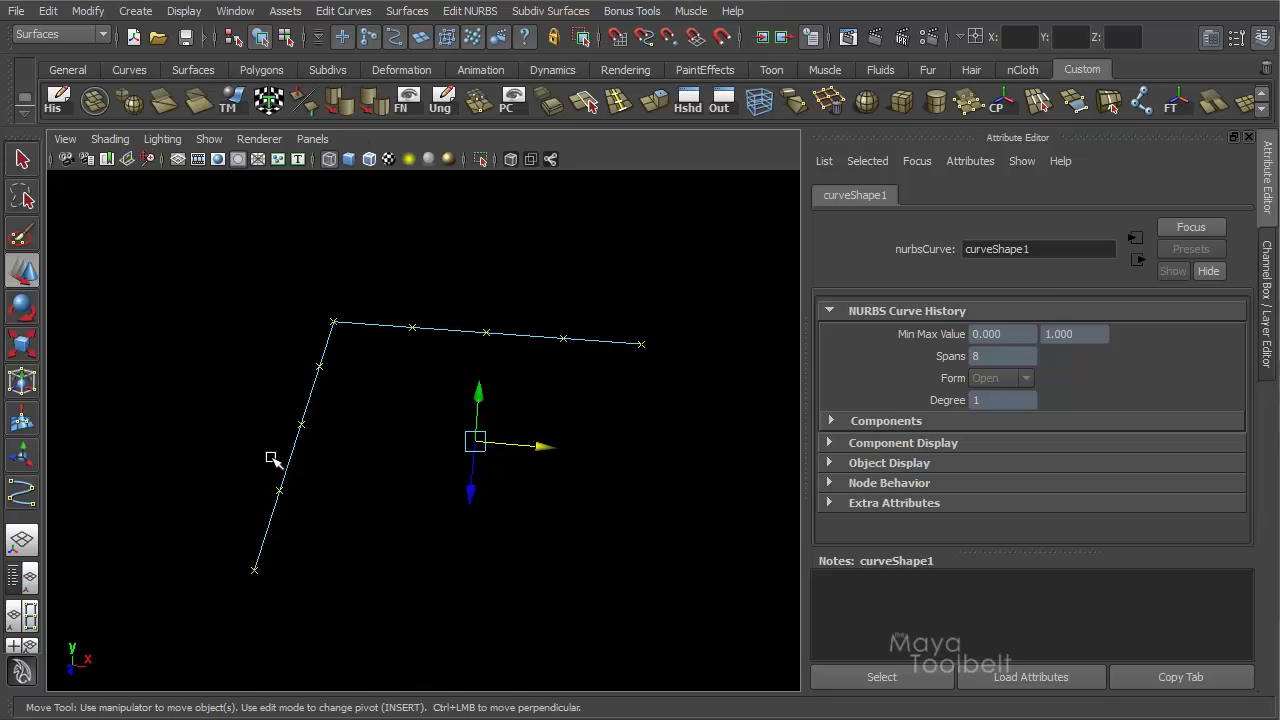
pyautogui.keyDown('alt'); pyautogui.moveTo(480, 262); pyautogui.dragTo(505, 255); pyautogui.keyUp('alt')
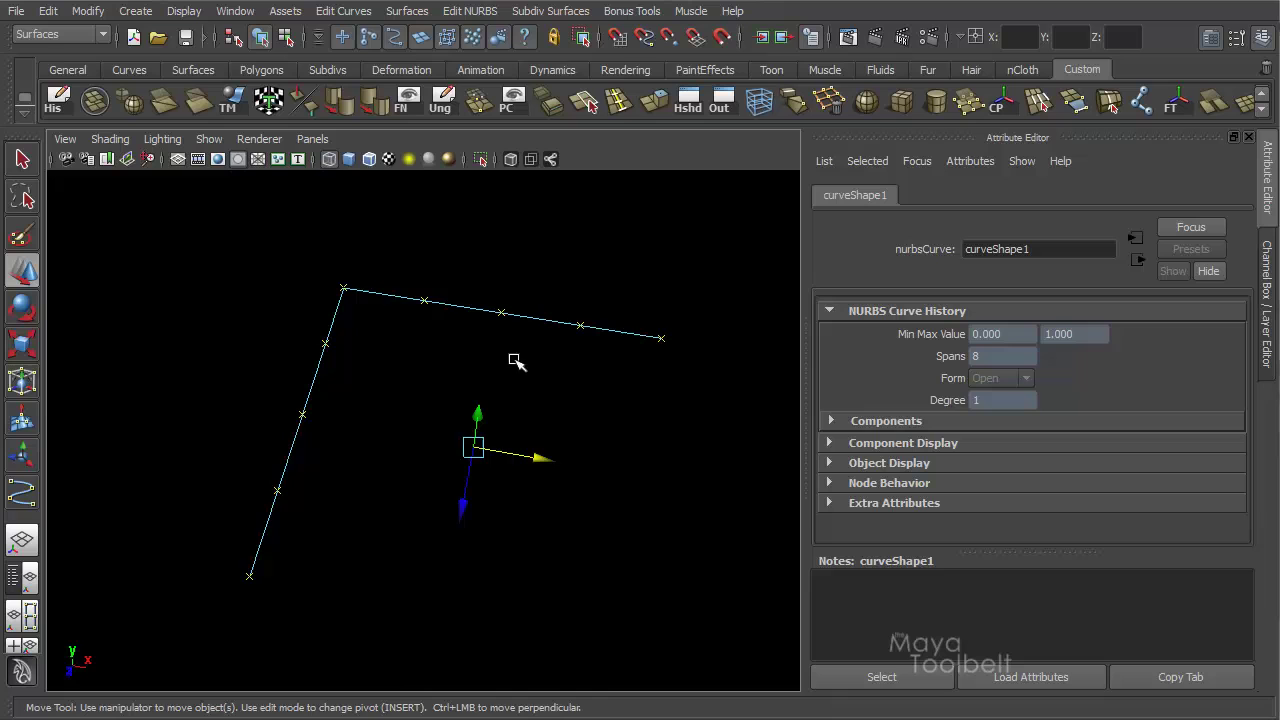
pyautogui.keyDown('alt'); pyautogui.moveTo(515, 362); pyautogui.dragTo(555, 306); pyautogui.keyUp('alt')
pyautogui.press('F8')
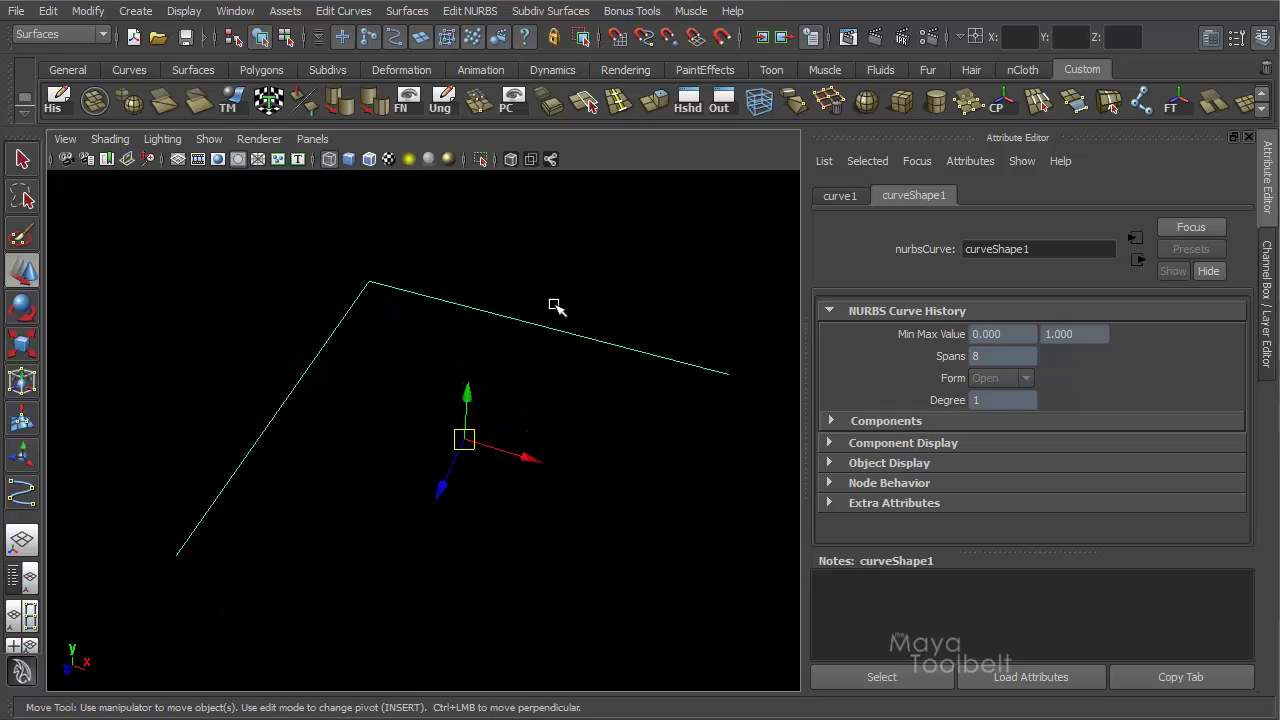
pyautogui.keyDown('alt'); pyautogui.moveTo(569, 397); pyautogui.dragTo(572, 368); pyautogui.keyUp('alt')
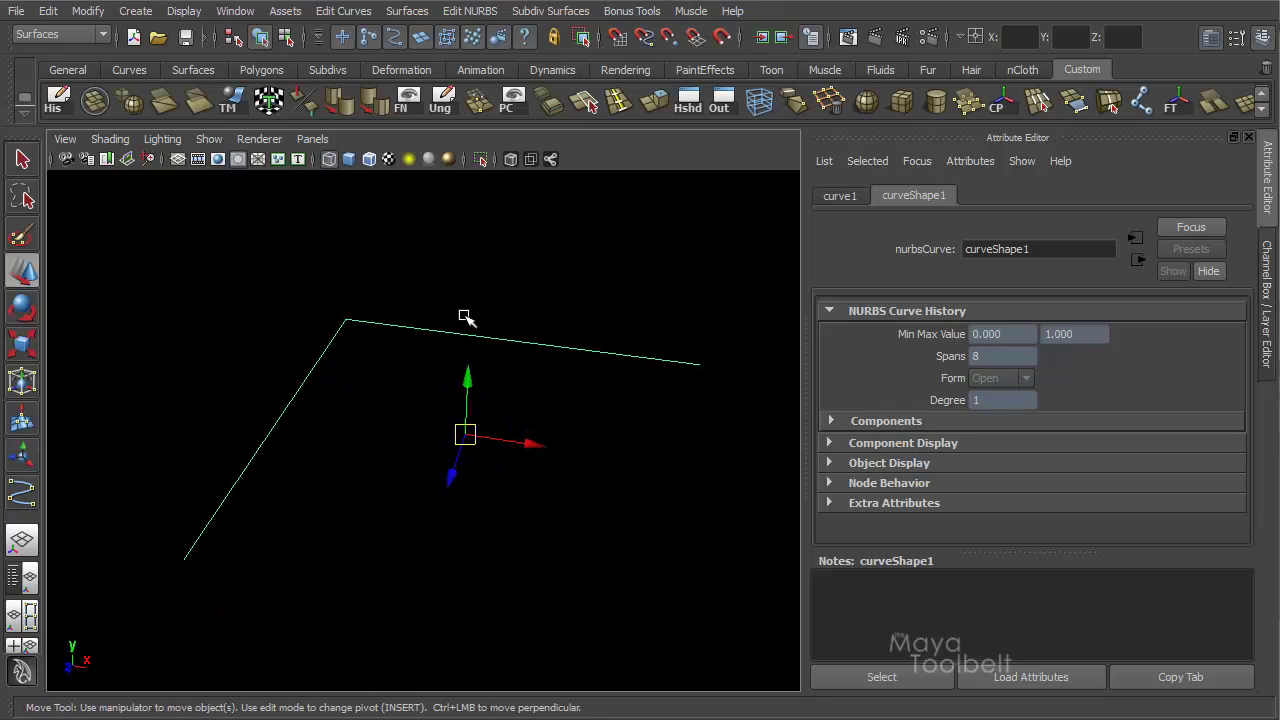
pyautogui.moveTo(466, 318)
pyautogui.keyDown('alt'); pyautogui.mouseDown()
pyautogui.moveTo(443, 323)
pyautogui.moveTo(471, 330)
pyautogui.mouseUp(); pyautogui.keyUp('alt')
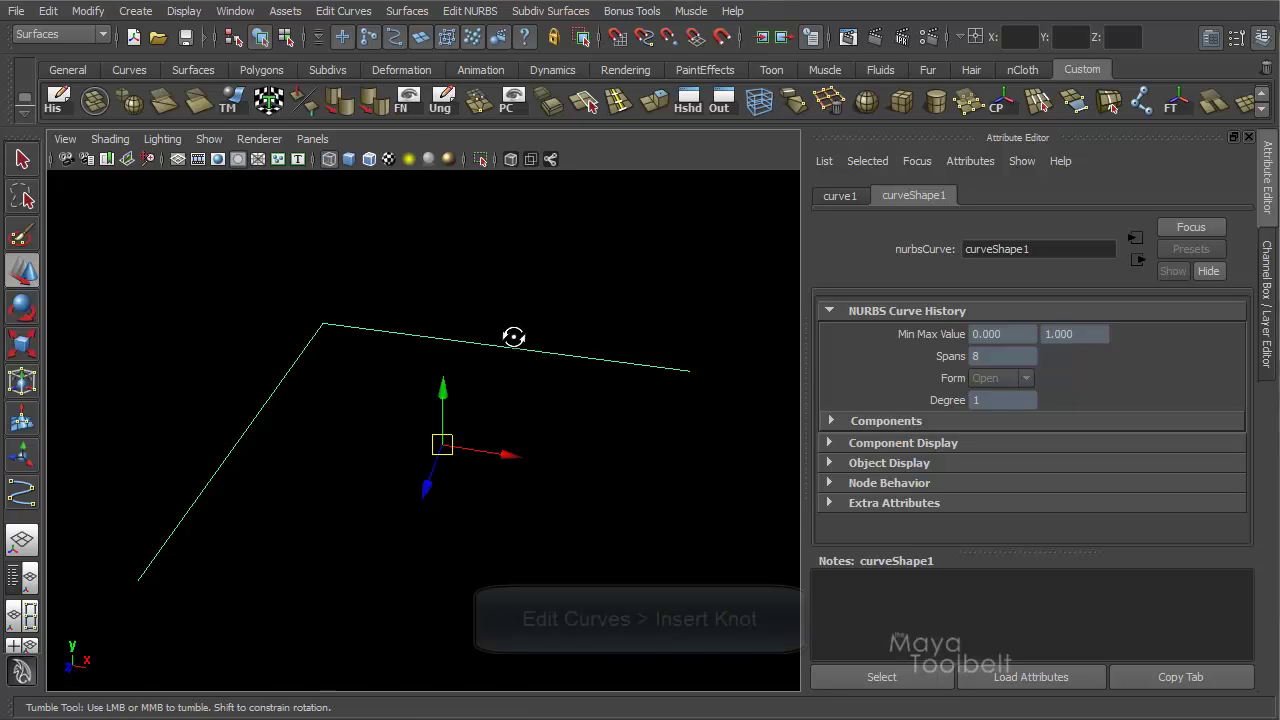
pyautogui.keyDown('alt'); pyautogui.moveTo(514, 334); pyautogui.dragTo(490, 330); pyautogui.keyUp('alt')
pyautogui.click(327, 14)
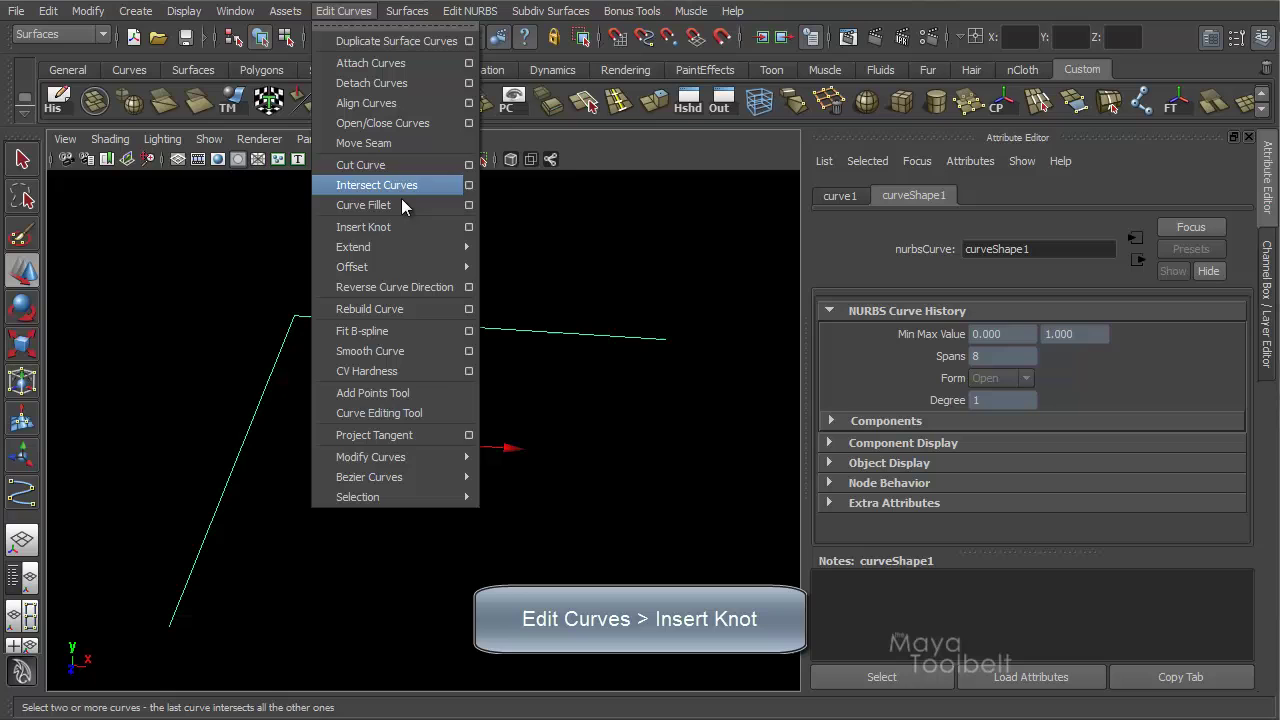
pyautogui.click(546, 380)
pyautogui.keyDown('alt'); pyautogui.moveTo(546, 380); pyautogui.dragTo(609, 389); pyautogui.keyUp('alt')
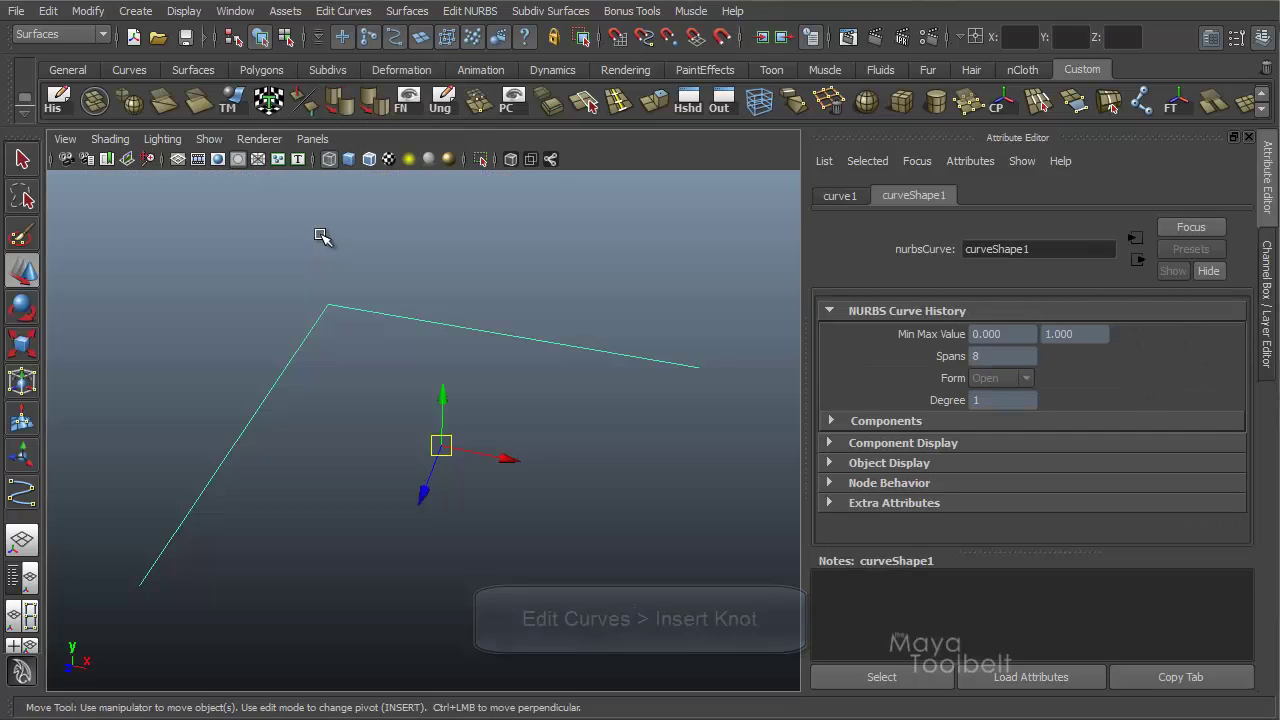
pyautogui.keyDown('alt'); pyautogui.moveTo(523, 286); pyautogui.dragTo(529, 320); pyautogui.keyUp('alt')
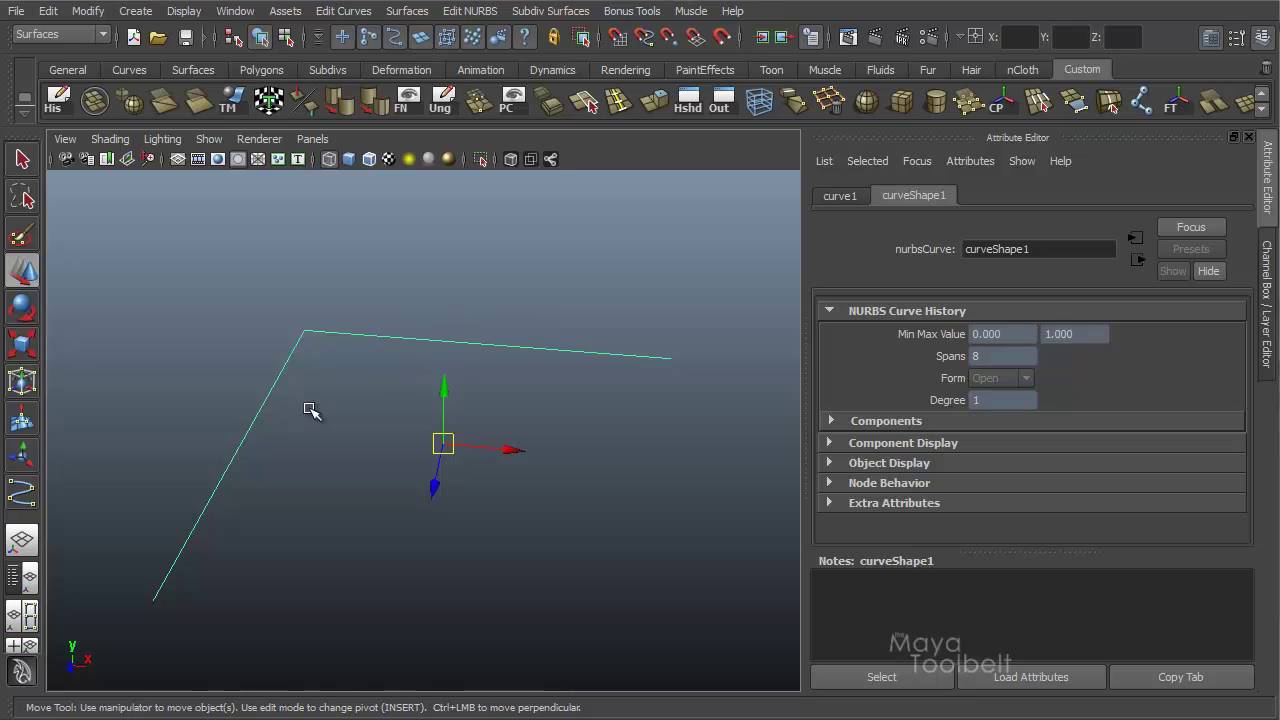
# Delete the L-shaped curve and show the viewport grid again
pyautogui.press('Delete')
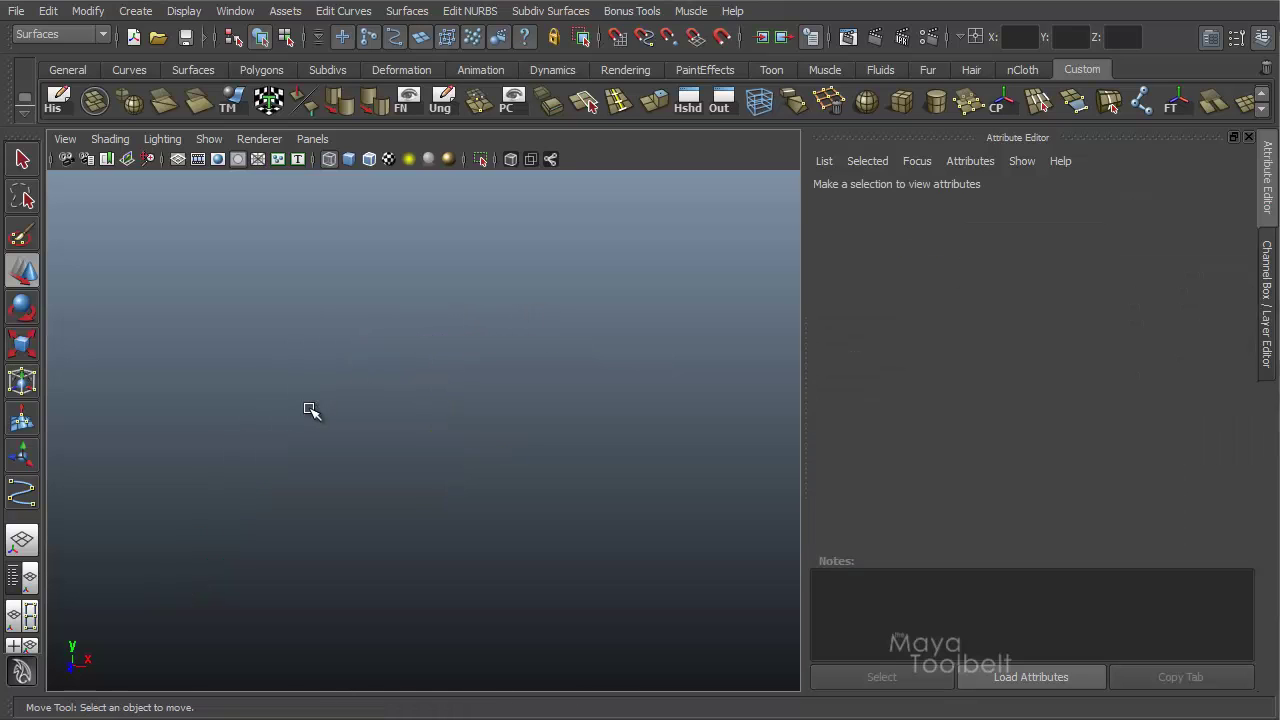
pyautogui.click(175, 159)
# Set up the CV Curve Tool to draw with curve degree 3 Cubic
pyautogui.click(137, 11)
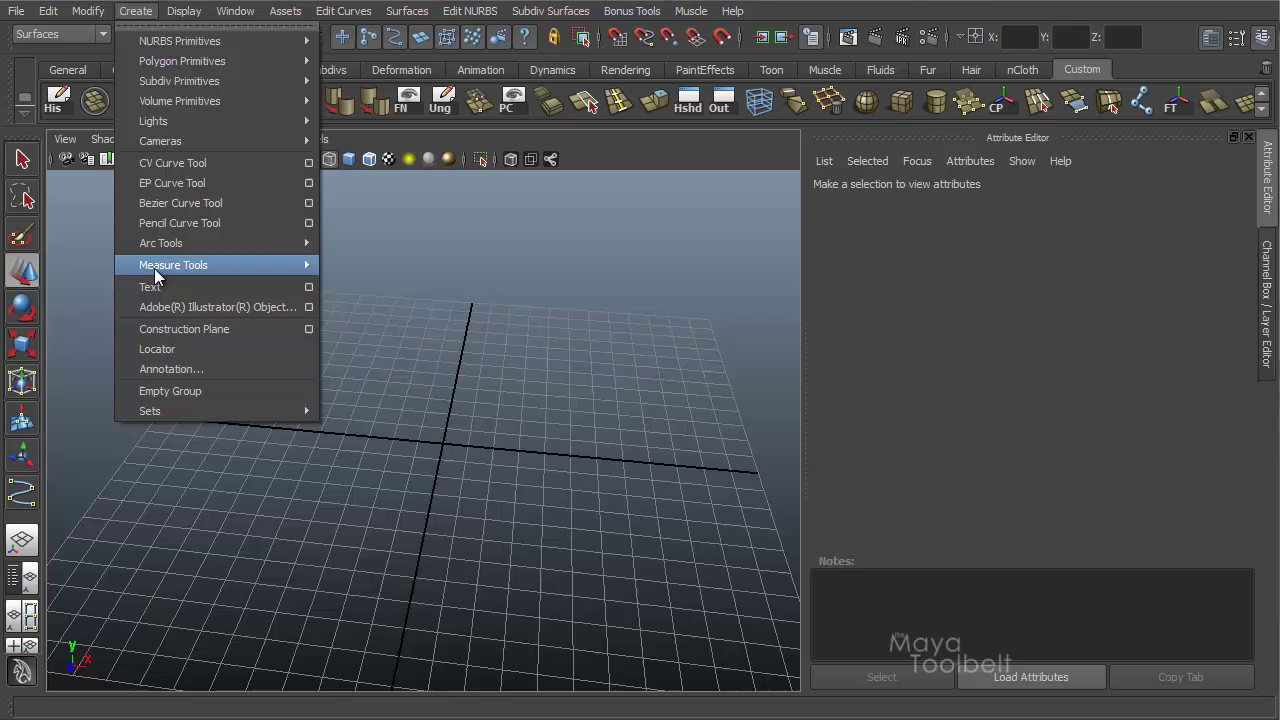
pyautogui.click(205, 162)
pyautogui.keyDown('alt'); pyautogui.moveTo(538, 440); pyautogui.dragTo(443, 377); pyautogui.keyUp('alt')
pyautogui.doubleClick(25, 498)
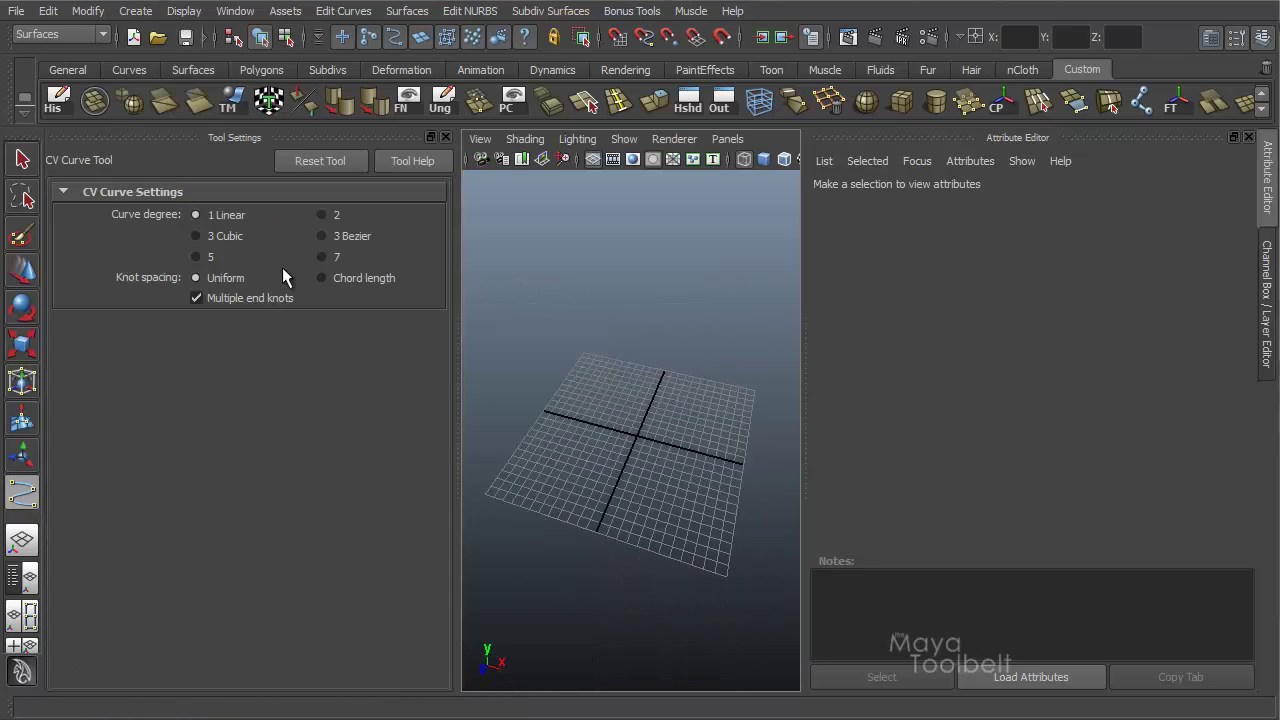
pyautogui.click(445, 137)
# Draw an arch-shaped cubic curve with seven control vertices around the grid, finish it, and hide the grid
pyautogui.click(171, 527)
pyautogui.click(258, 404)
pyautogui.click(433, 303)
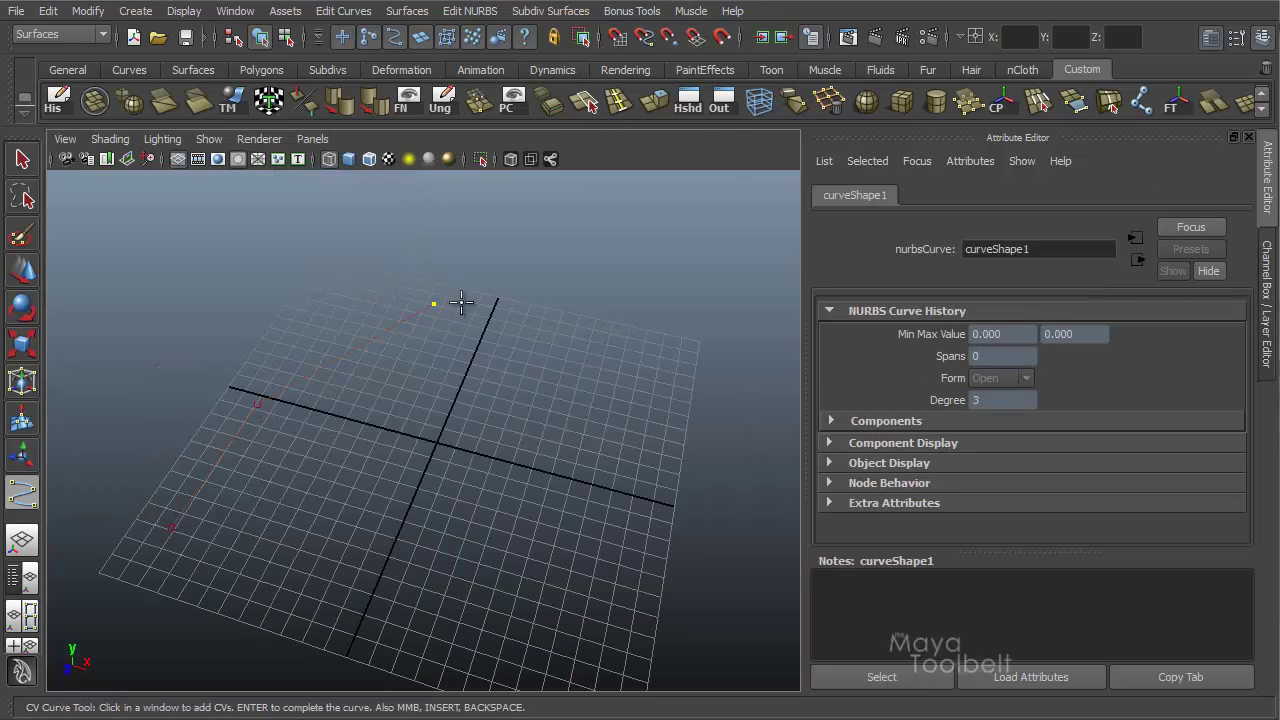
pyautogui.click(588, 342)
pyautogui.click(669, 459)
pyautogui.click(632, 611)
pyautogui.click(450, 650)
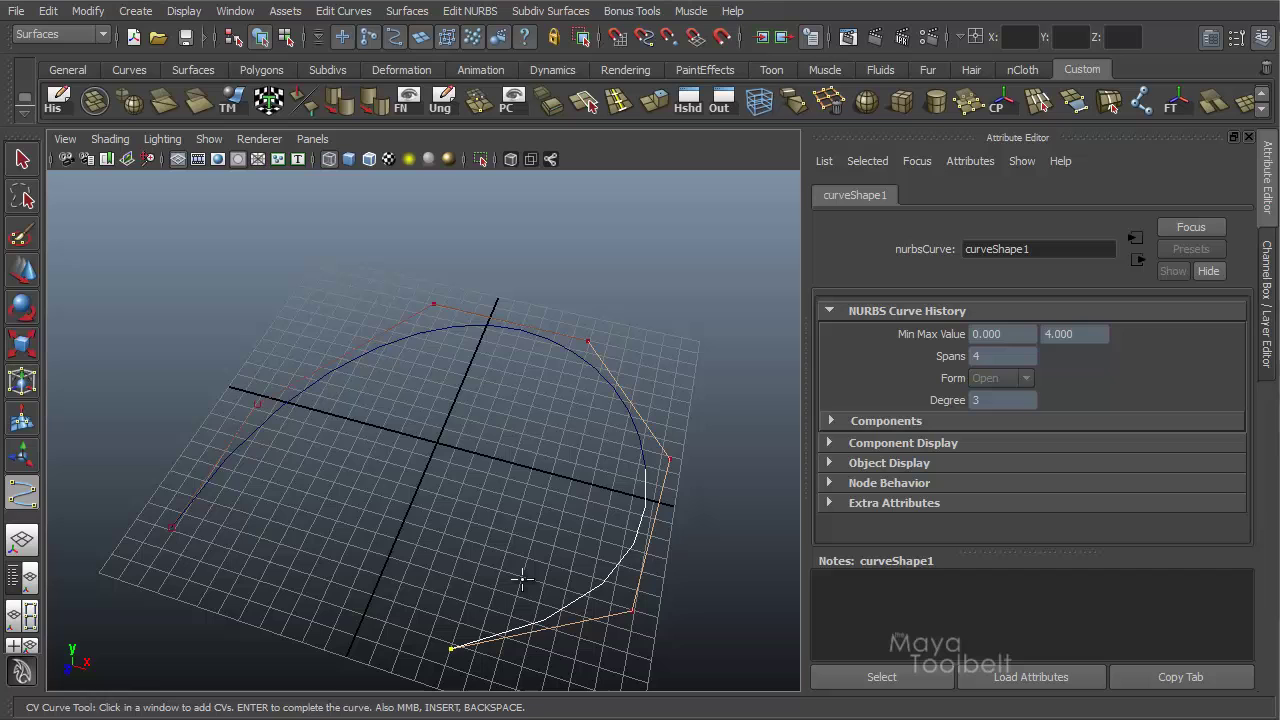
pyautogui.press('w')
pyautogui.keyDown('alt'); pyautogui.moveTo(522, 580); pyautogui.dragTo(371, 549); pyautogui.keyUp('alt')
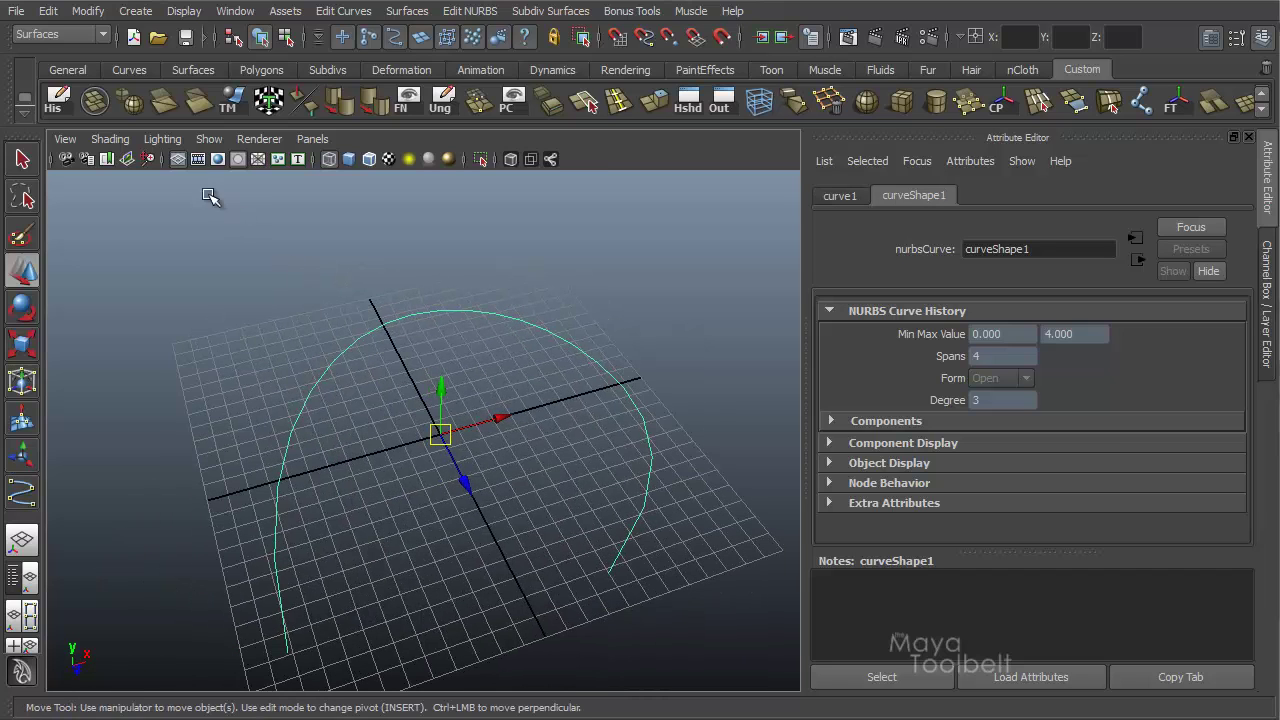
pyautogui.click(178, 159)
# Display the arch curve's edit points, select all of them, and switch the viewport background to black
pyautogui.keyDown('alt'); pyautogui.moveTo(500, 361); pyautogui.dragTo(471, 274); pyautogui.keyUp('alt')
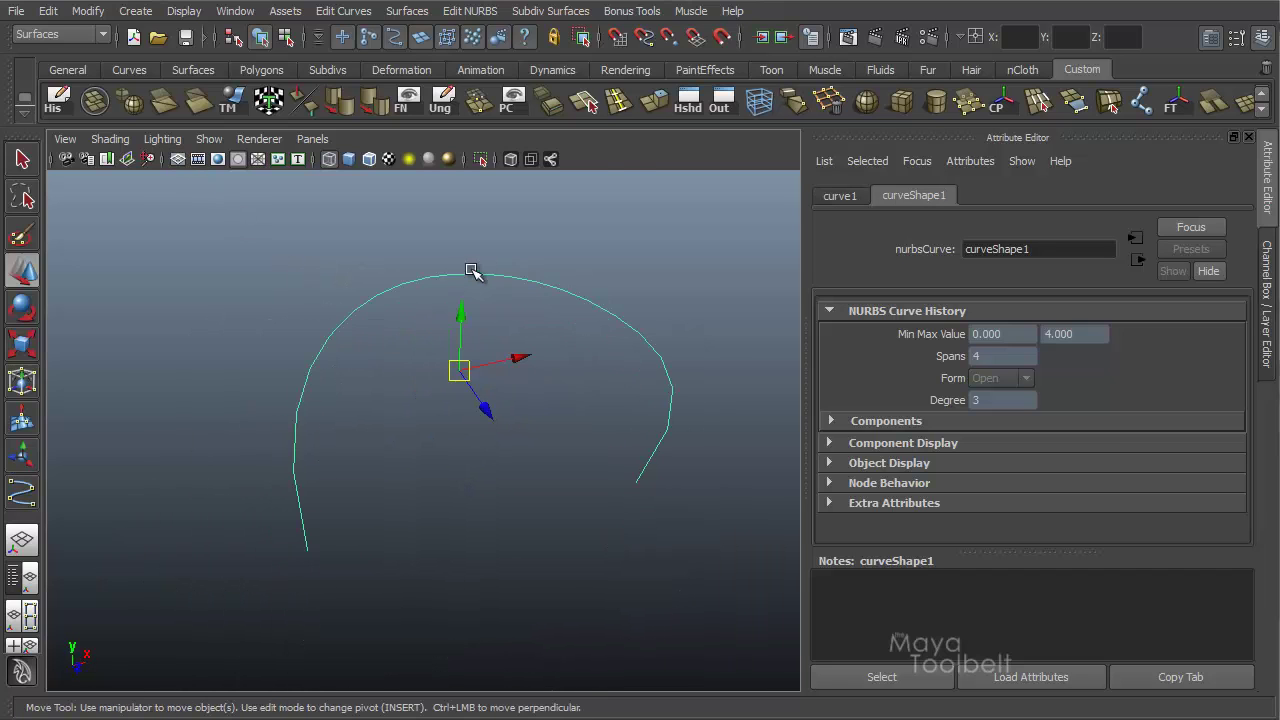
pyautogui.rightClick(468, 272)
pyautogui.moveTo(468, 272); pyautogui.dragTo(471, 318, button='right')
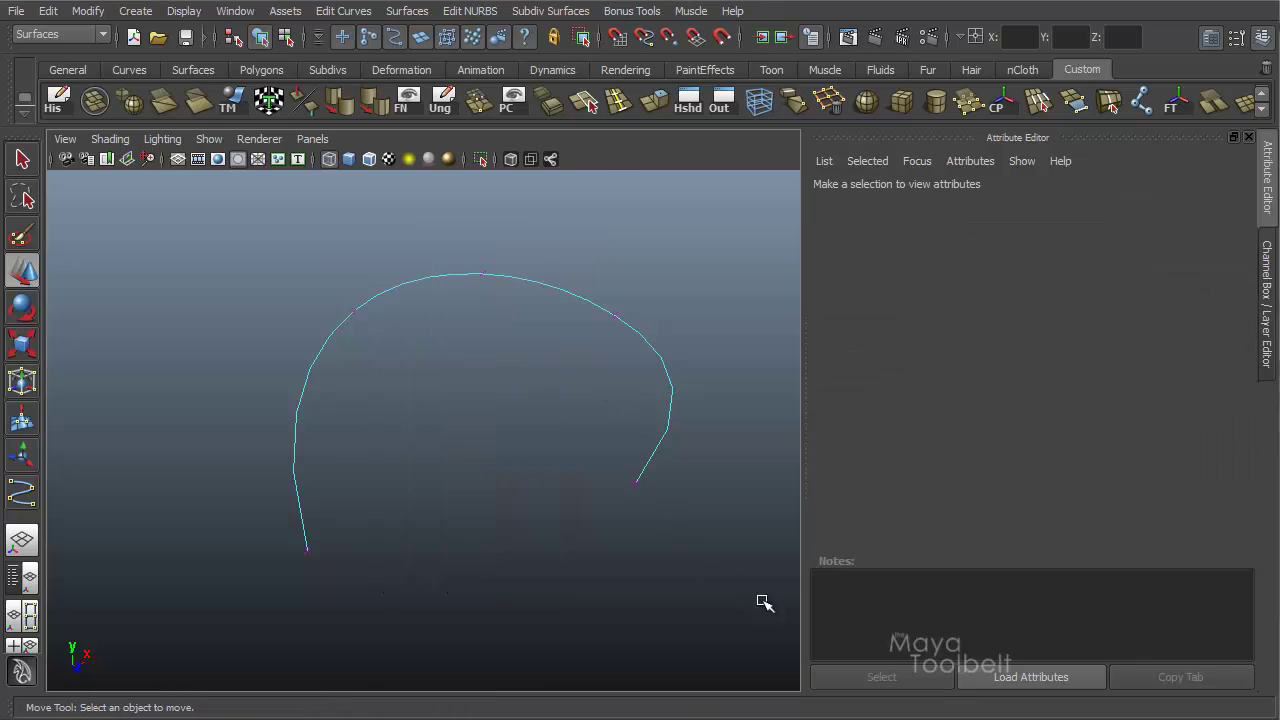
pyautogui.moveTo(766, 603); pyautogui.dragTo(242, 186)
pyautogui.hotkey('alt', 'b')
pyautogui.keyDown('alt'); pyautogui.moveTo(615, 377); pyautogui.dragTo(540, 350); pyautogui.keyUp('alt')
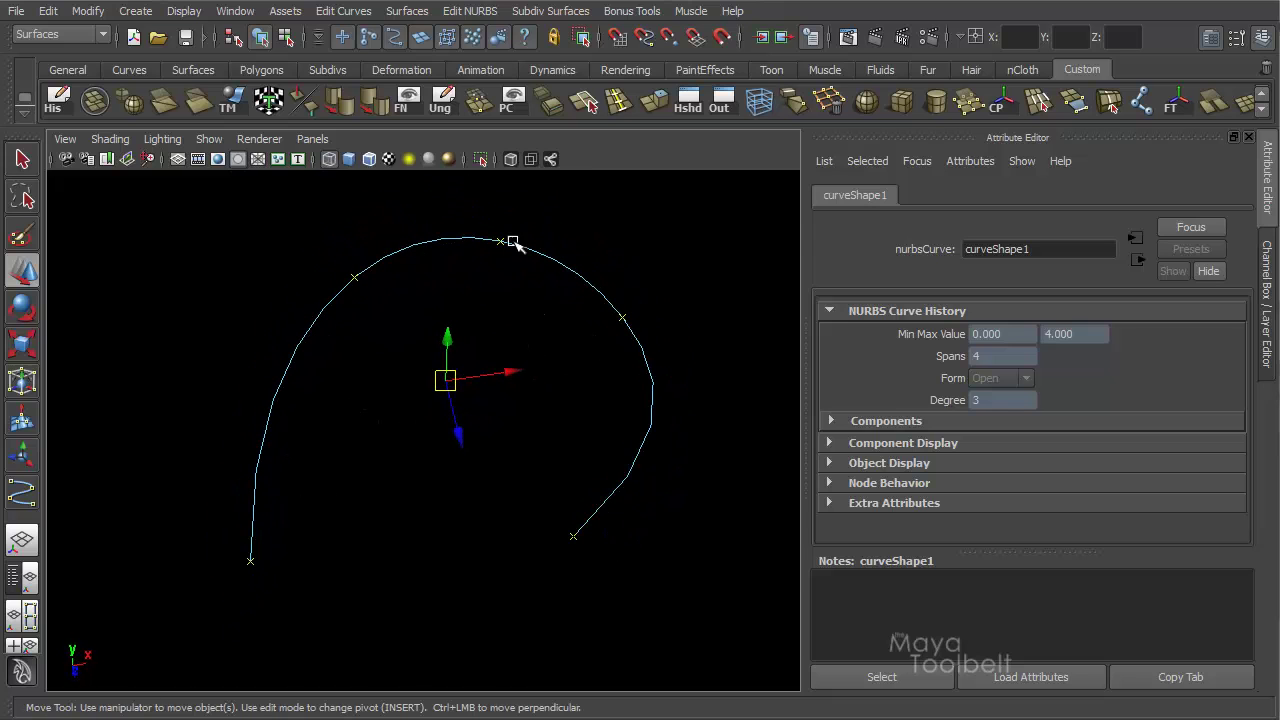
pyautogui.keyDown('alt'); pyautogui.moveTo(618, 455); pyautogui.dragTo(250, 368); pyautogui.keyUp('alt')
# Place a curve point on the arch's left leg between the first two edit points and insert a knot there
pyautogui.rightClick(246, 365)
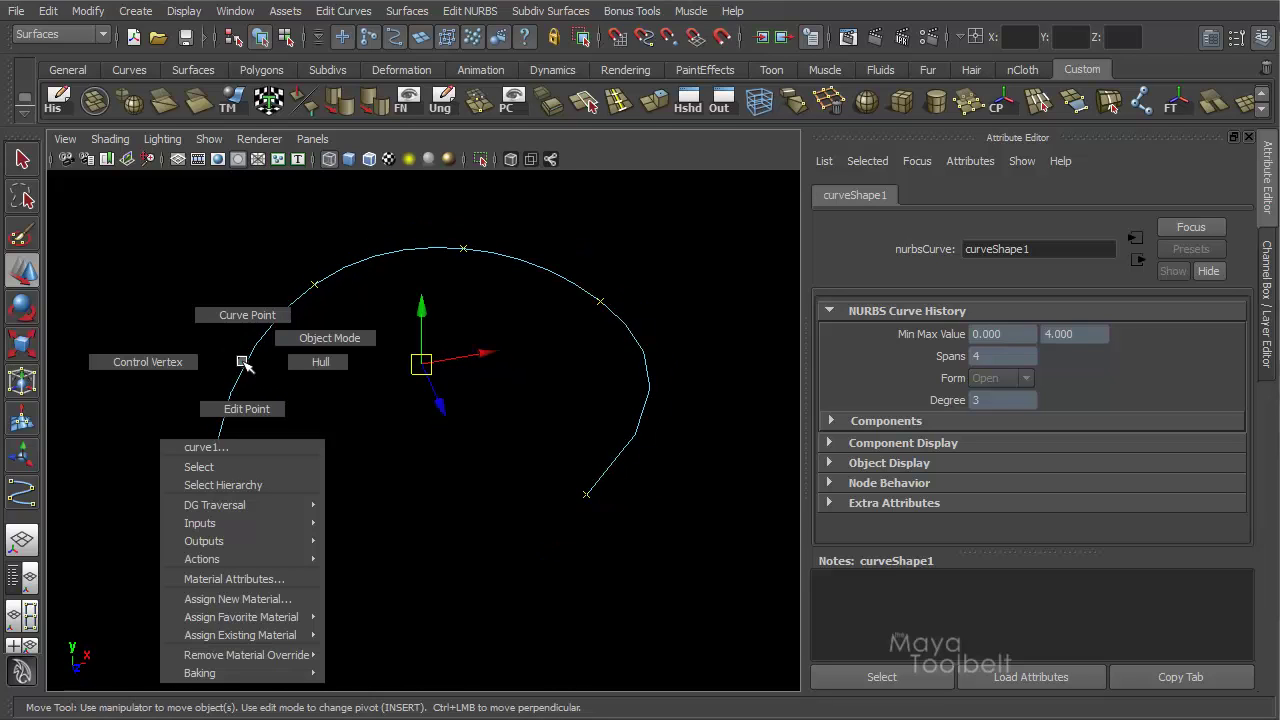
pyautogui.moveTo(243, 343); pyautogui.dragTo(245, 328, button='right')
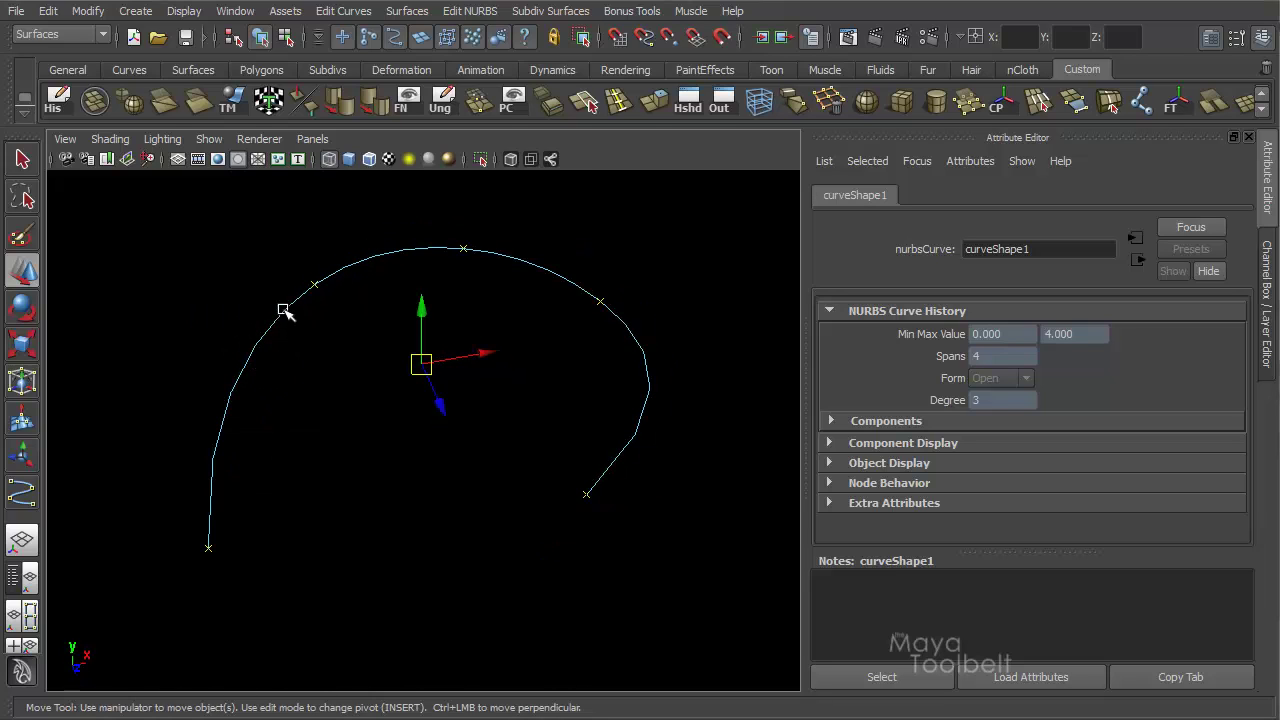
pyautogui.click(265, 411)
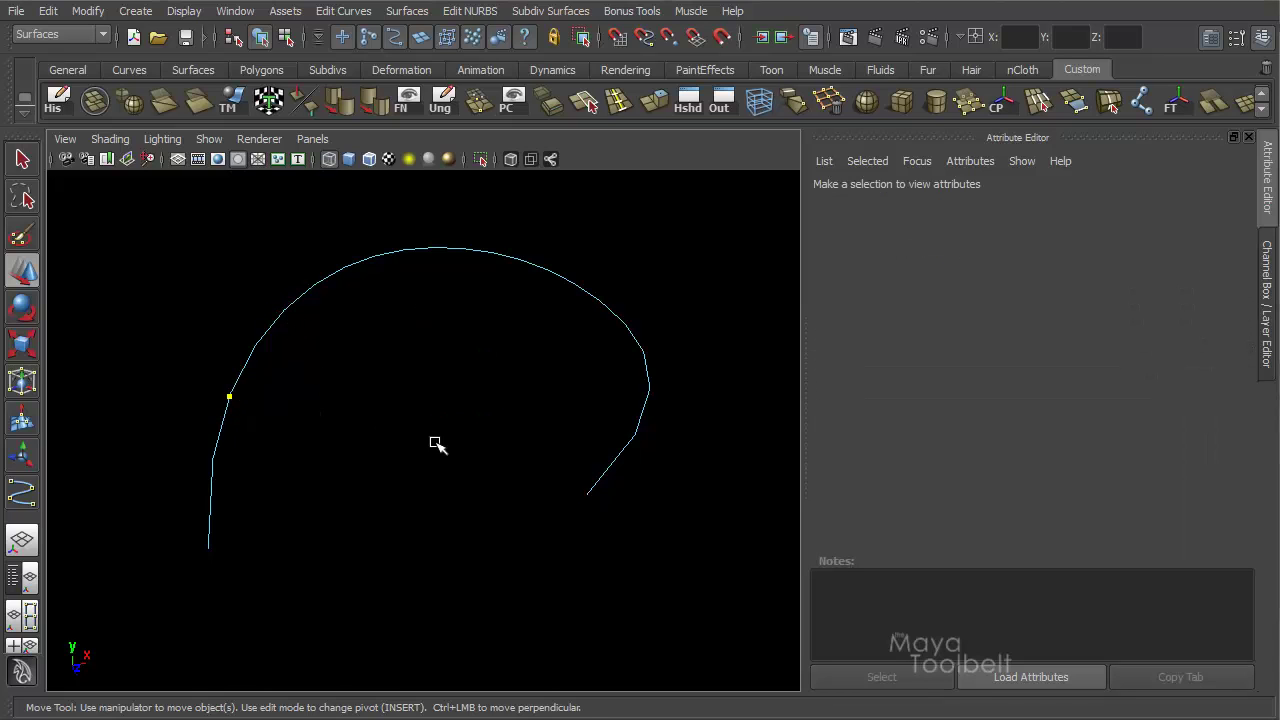
pyautogui.moveTo(436, 443)
pyautogui.keyDown('alt'); pyautogui.mouseDown()
pyautogui.moveTo(503, 414)
pyautogui.moveTo(409, 434)
pyautogui.moveTo(438, 458)
pyautogui.mouseUp(); pyautogui.keyUp('alt')
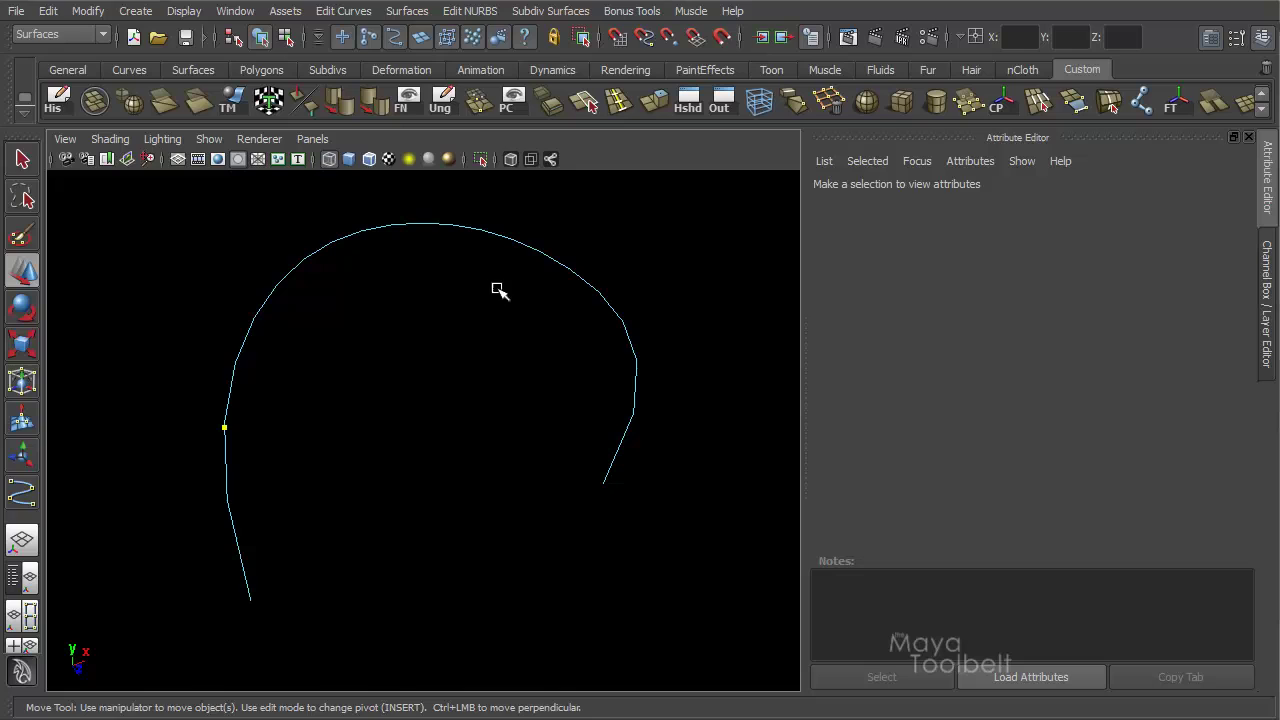
pyautogui.click(350, 11)
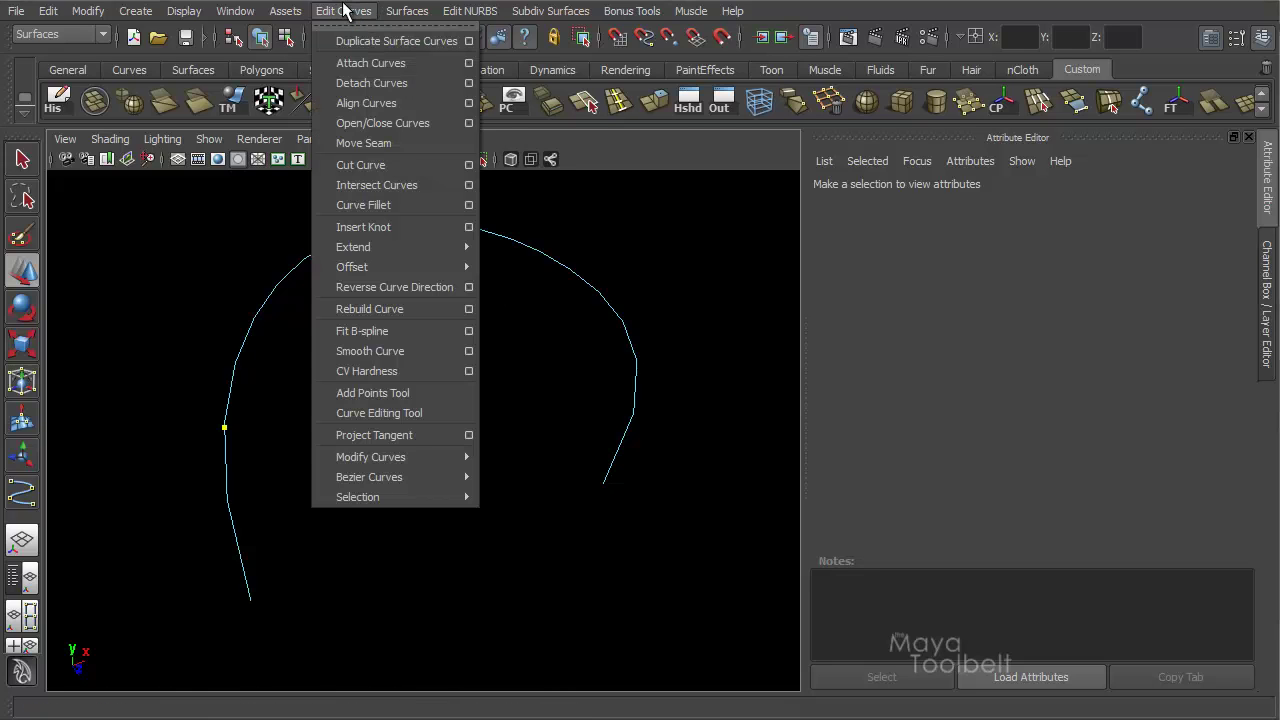
pyautogui.click(45, 35)
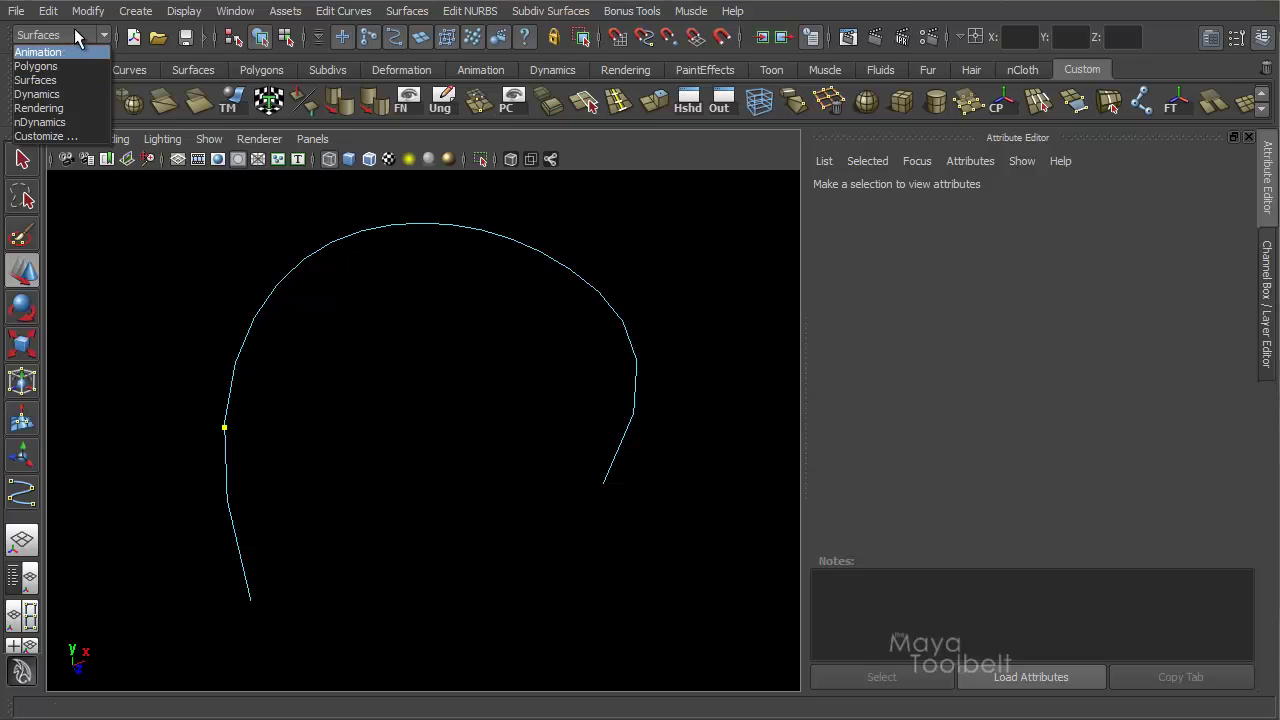
pyautogui.click(265, 20)
pyautogui.click(343, 11)
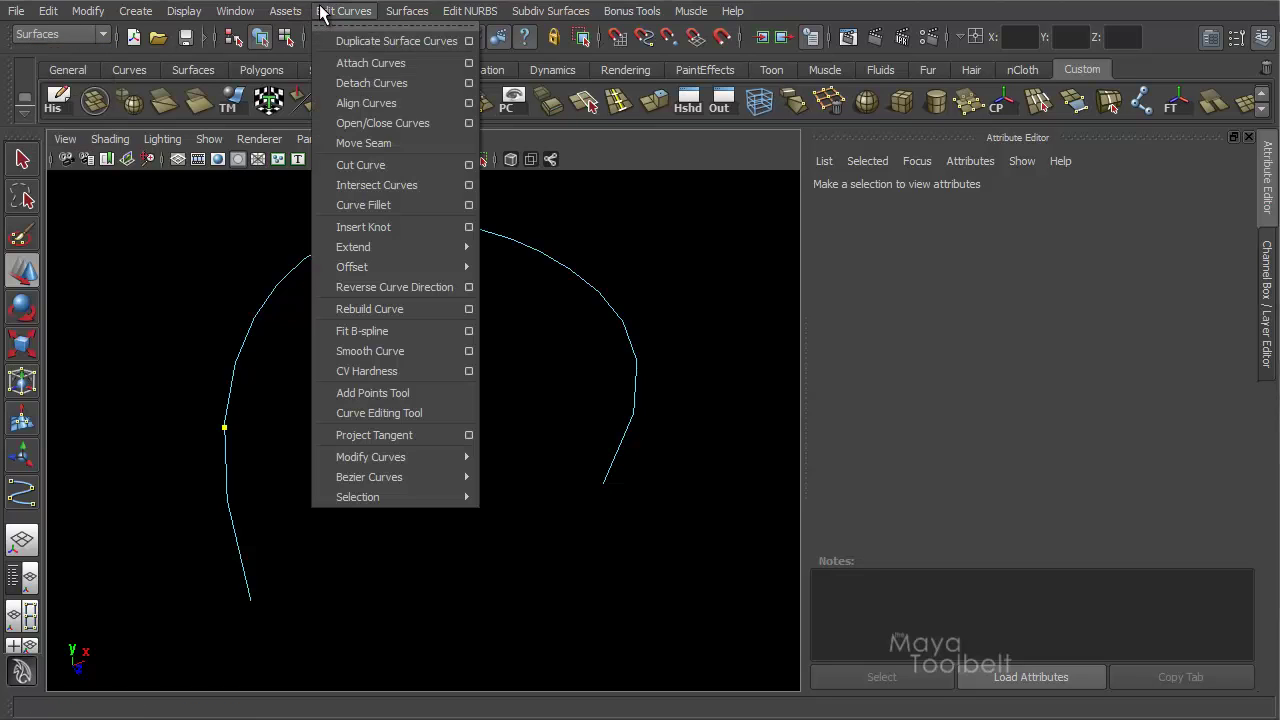
pyautogui.click(359, 226)
# Show the curve's edit points, examine the inserted one from several angles, and return to object selection
pyautogui.moveTo(313, 283); pyautogui.dragTo(316, 320, button='right')
pyautogui.keyDown('alt'); pyautogui.moveTo(314, 386); pyautogui.dragTo(322, 433); pyautogui.keyUp('alt')
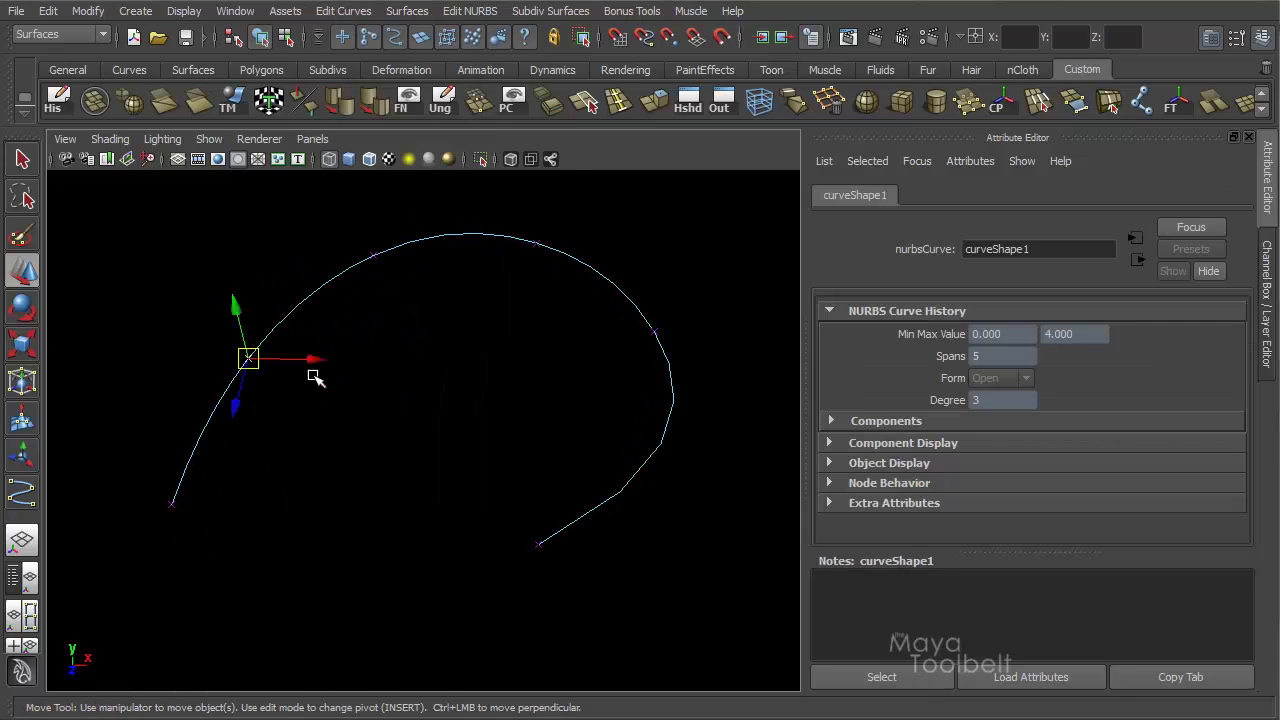
pyautogui.keyDown('alt'); pyautogui.moveTo(403, 415); pyautogui.dragTo(549, 340); pyautogui.keyUp('alt')
pyautogui.click(491, 366)
pyautogui.press('F8')
# Place a curve point on the arch's left leg, open the Insert Knot options, and bring up the Channel Box
pyautogui.moveTo(323, 257); pyautogui.dragTo(325, 212, button='right')
pyautogui.click(227, 450)
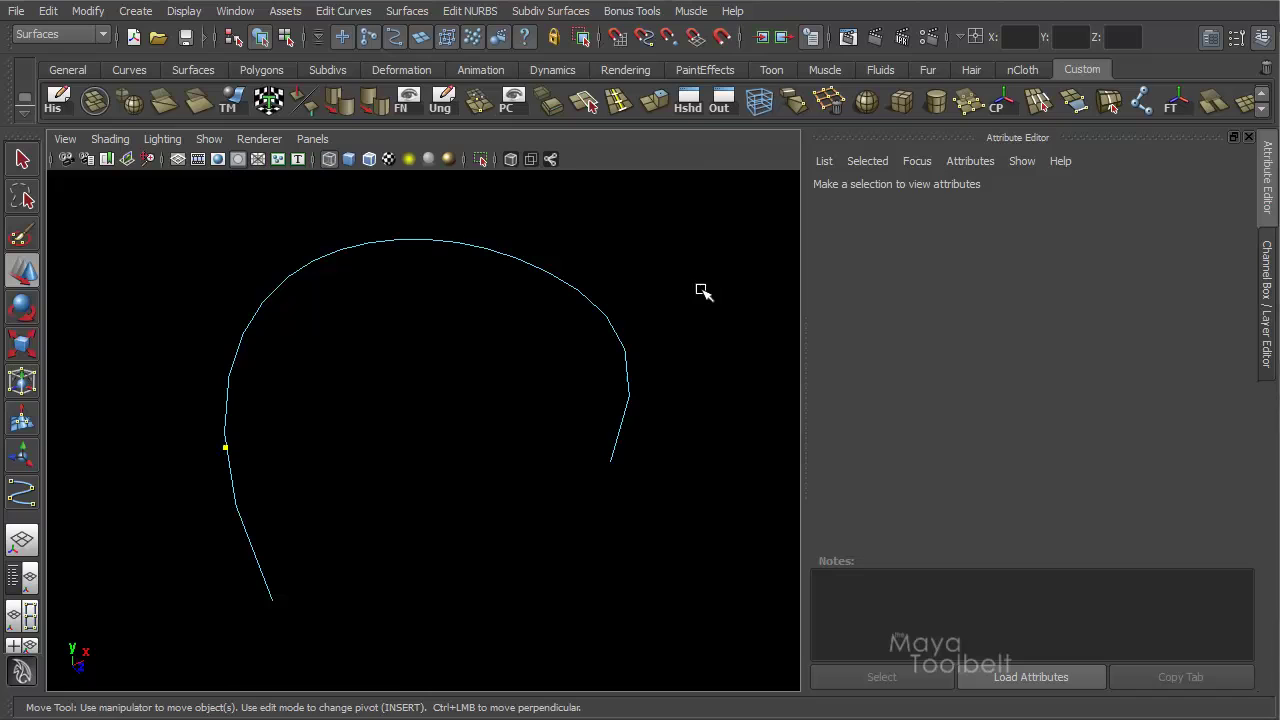
pyautogui.click(350, 11)
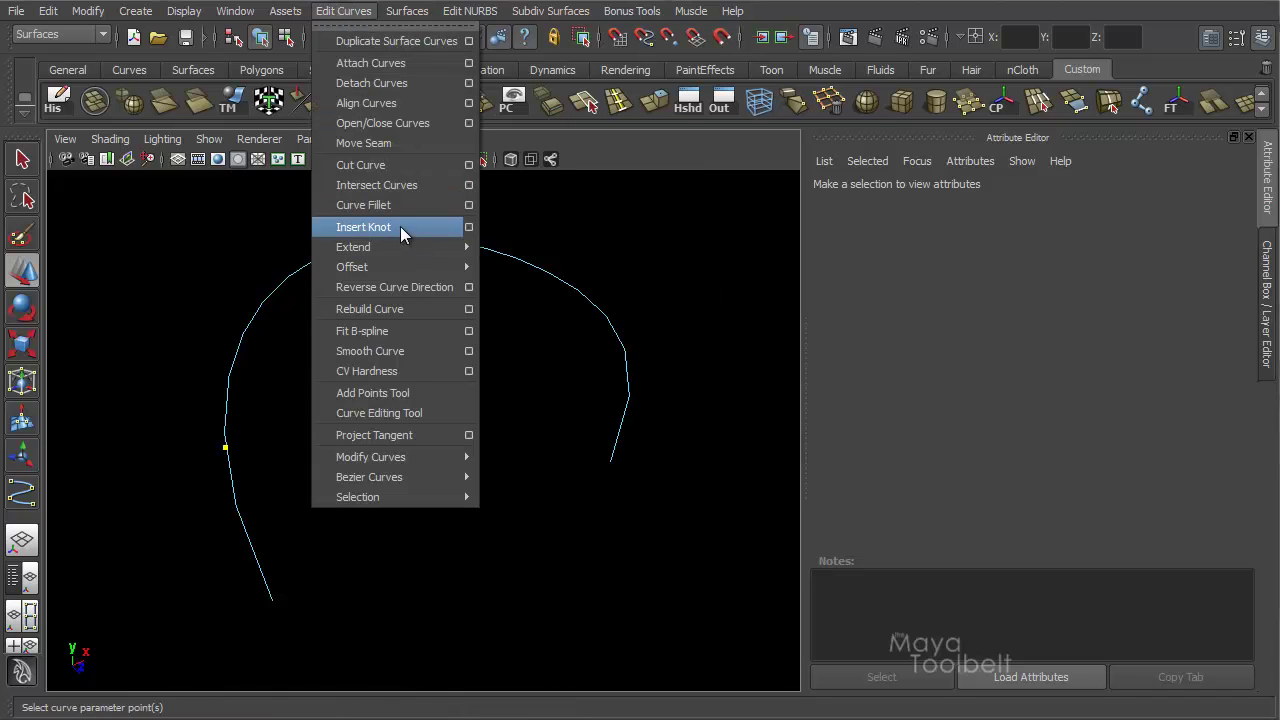
pyautogui.click(469, 227)
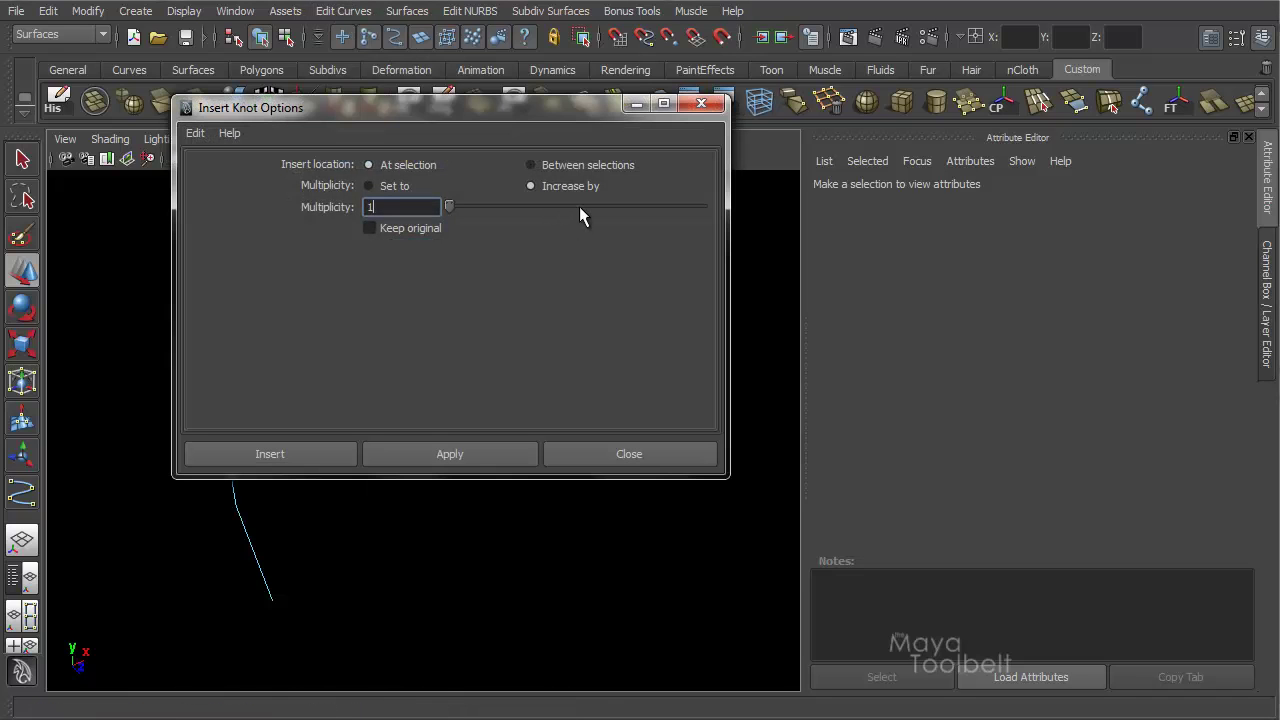
pyautogui.click(750, 308)
pyautogui.hotkey('ctrl', 'a')
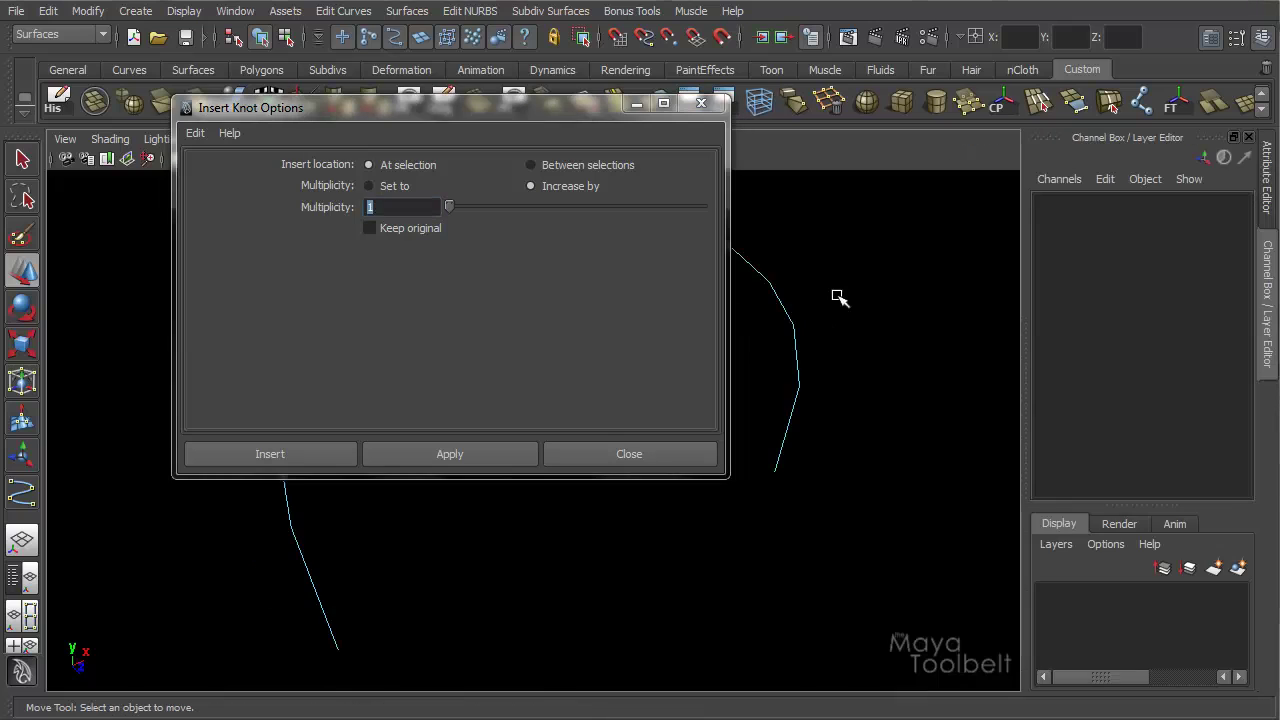
pyautogui.moveTo(590, 106); pyautogui.dragTo(1033, 107)
# Pick a curve point on the arch's left leg again and insert a knot there with the Insert Knot options reset to defaults
pyautogui.keyDown('alt'); pyautogui.moveTo(546, 281); pyautogui.dragTo(540, 281); pyautogui.keyUp('alt')
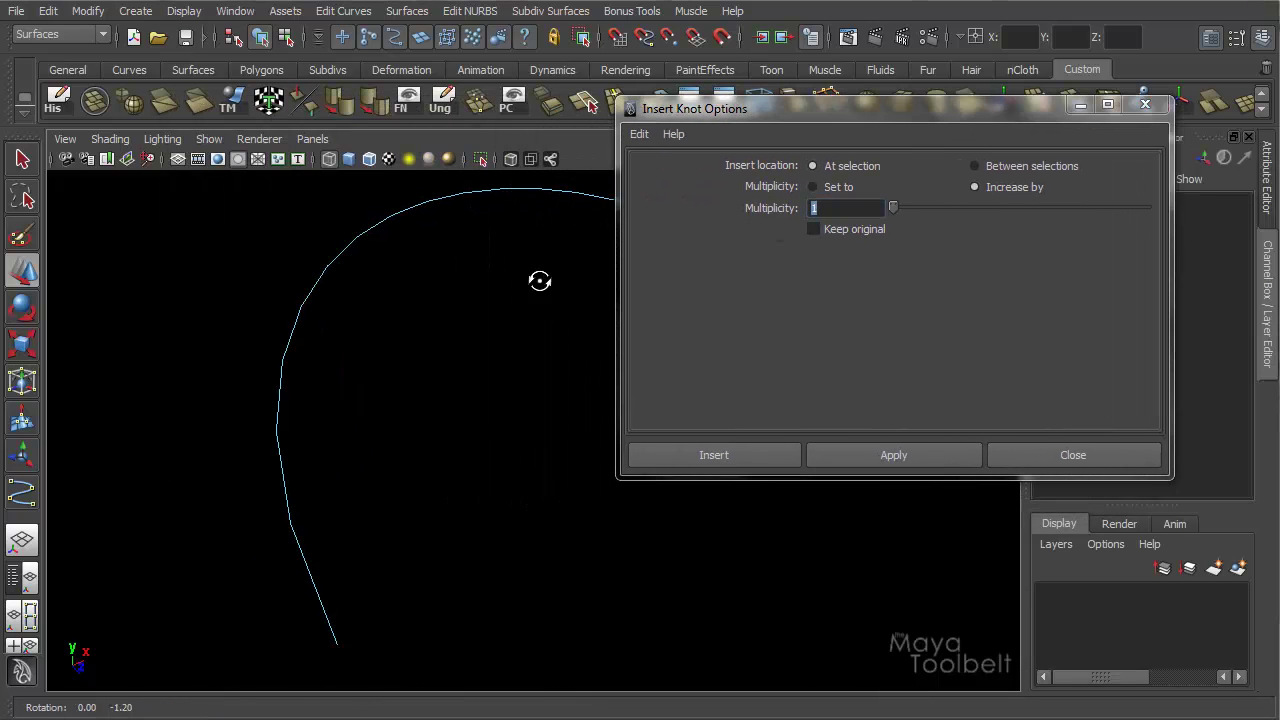
pyautogui.click(280, 416)
pyautogui.keyDown('alt'); pyautogui.moveTo(280, 416); pyautogui.dragTo(430, 380); pyautogui.keyUp('alt')
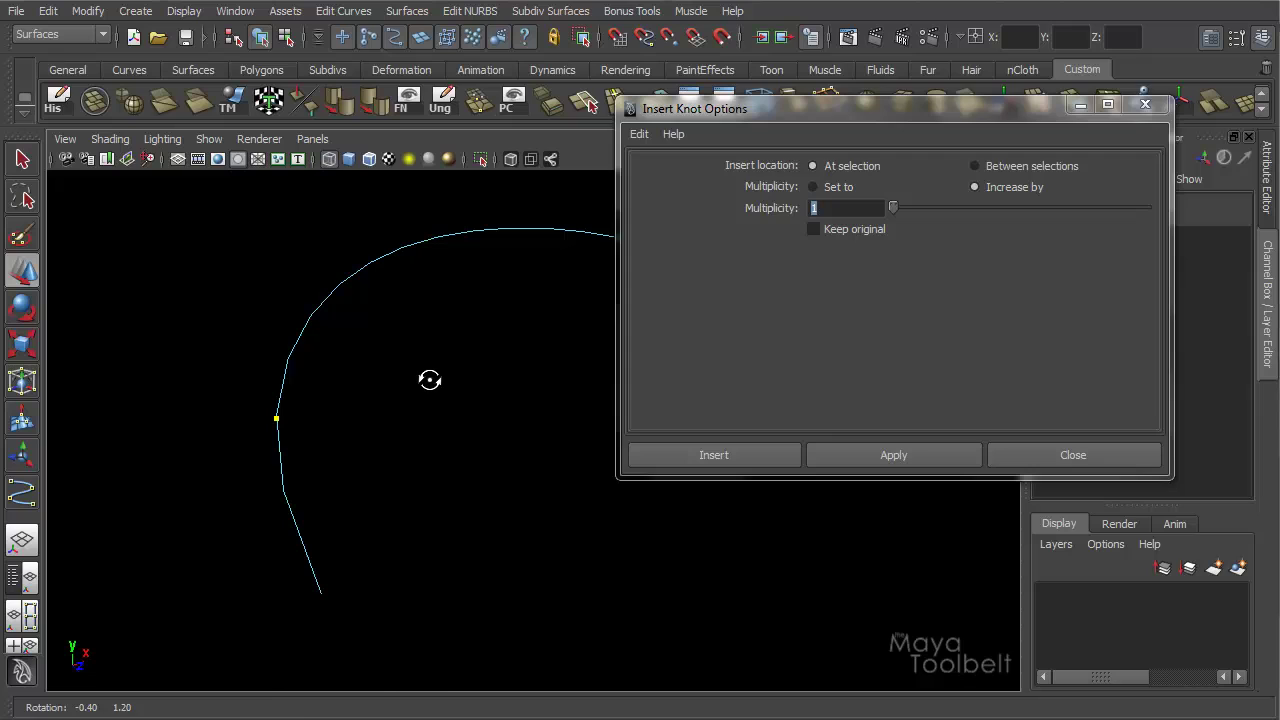
pyautogui.moveTo(720, 112); pyautogui.dragTo(535, 195)
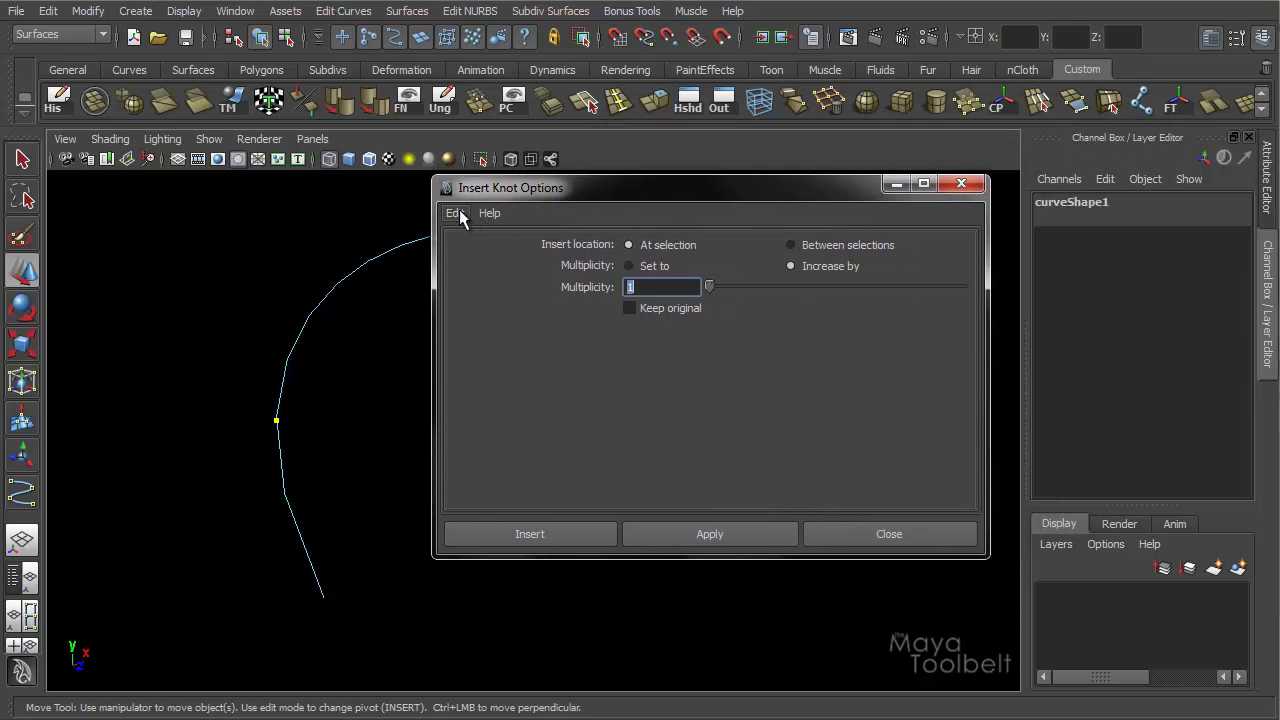
pyautogui.click(455, 213)
pyautogui.click(497, 251)
pyautogui.click(575, 540)
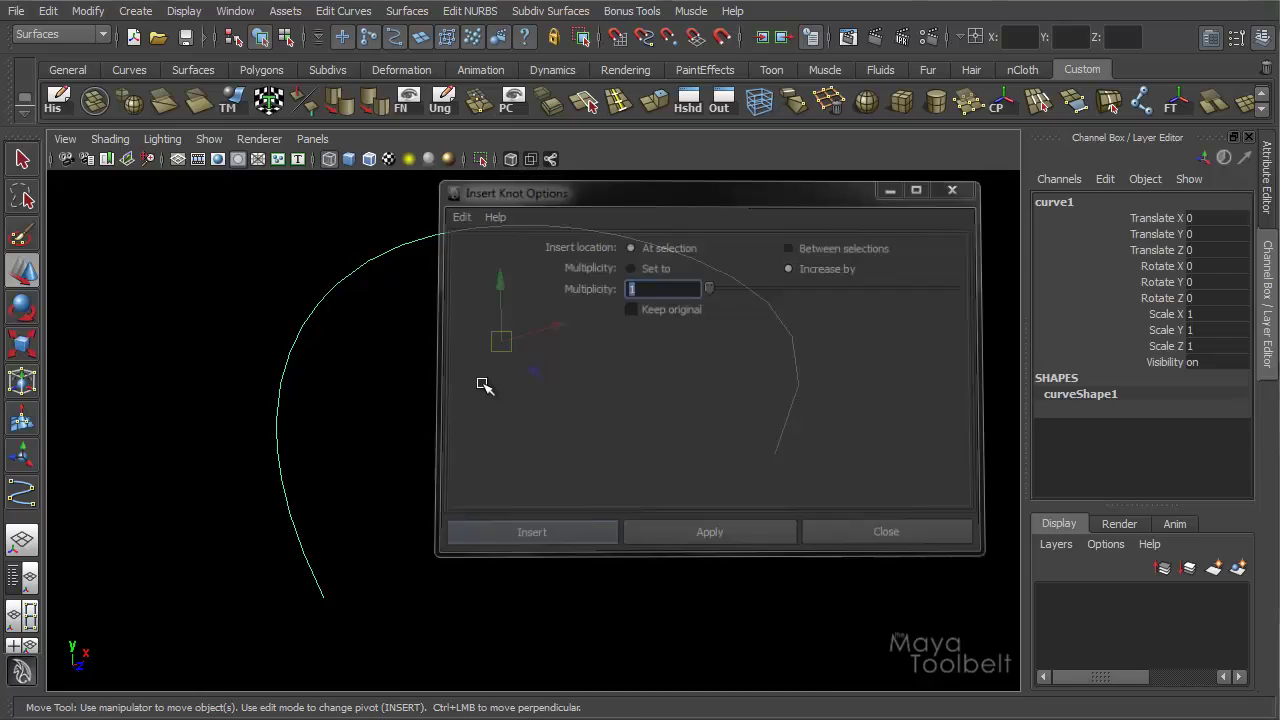
# Select the newly inserted edit point to examine its position, and inspect the curve's span attributes in object mode
pyautogui.moveTo(332, 284); pyautogui.dragTo(336, 318, button='right')
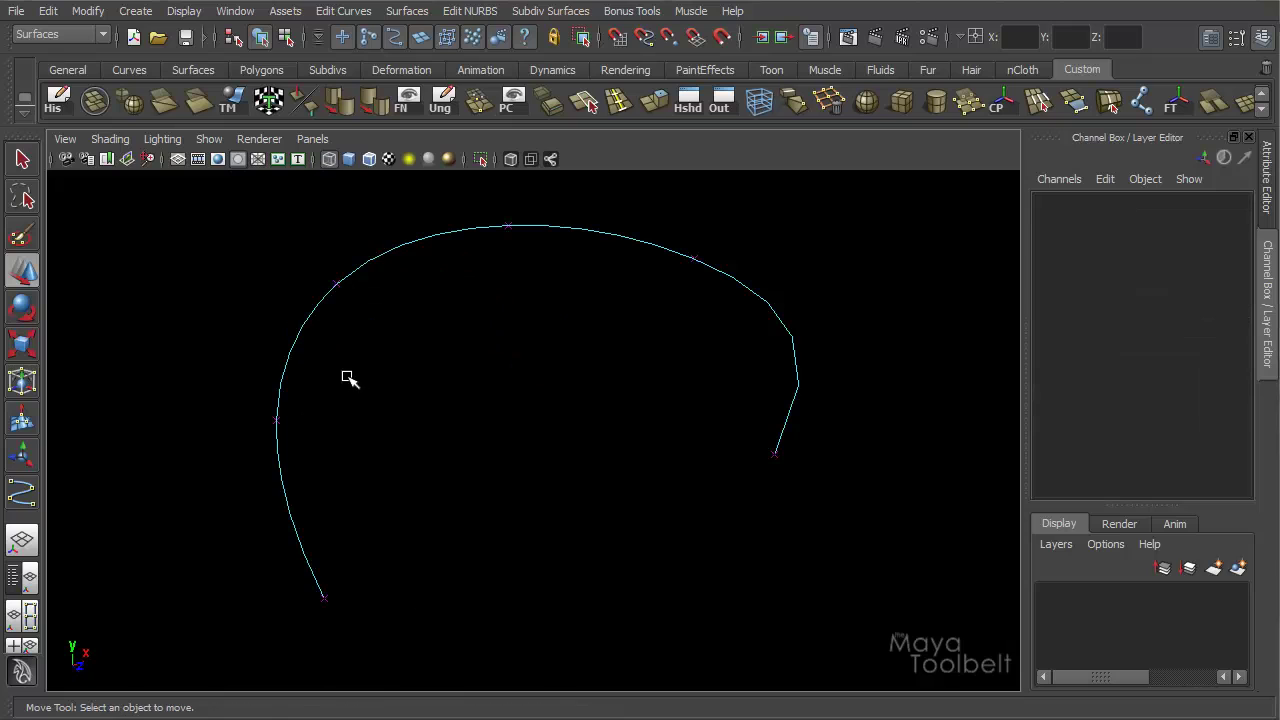
pyautogui.moveTo(346, 377); pyautogui.dragTo(170, 534)
pyautogui.keyDown('alt'); pyautogui.moveTo(537, 510); pyautogui.dragTo(470, 462); pyautogui.keyUp('alt')
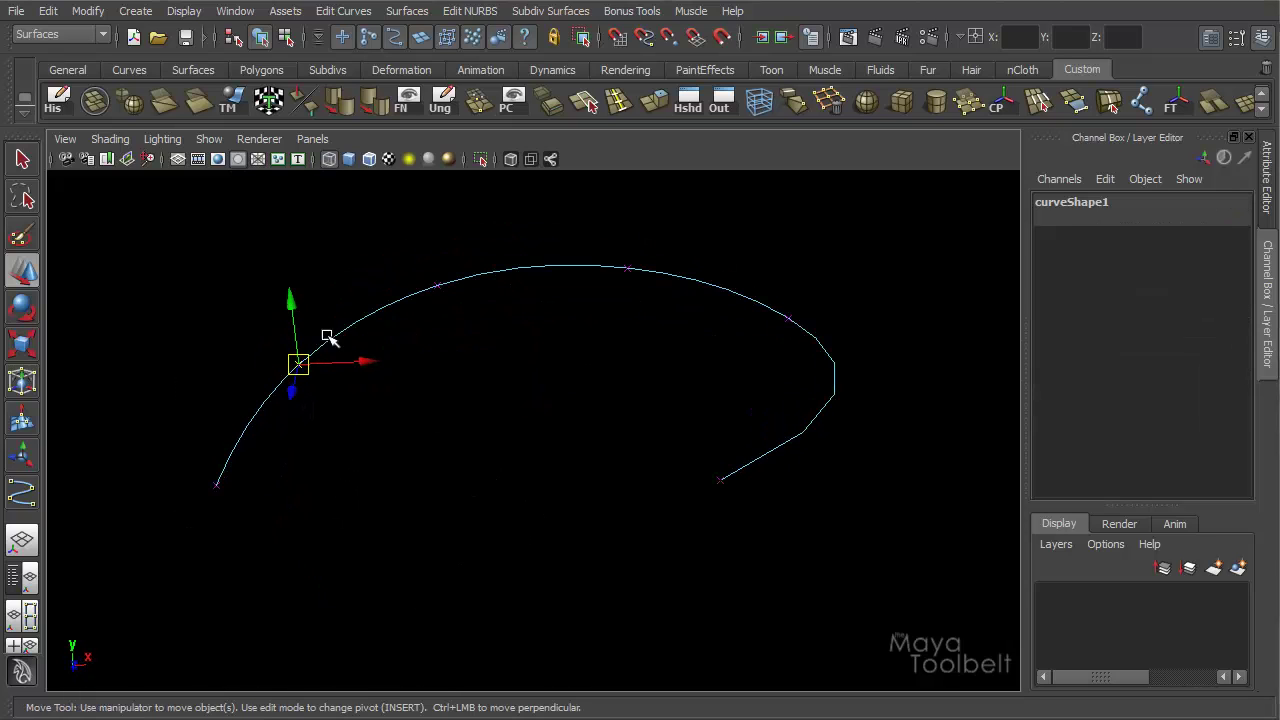
pyautogui.keyDown('alt'); pyautogui.moveTo(414, 419); pyautogui.dragTo(449, 434); pyautogui.keyUp('alt')
pyautogui.click(260, 37)
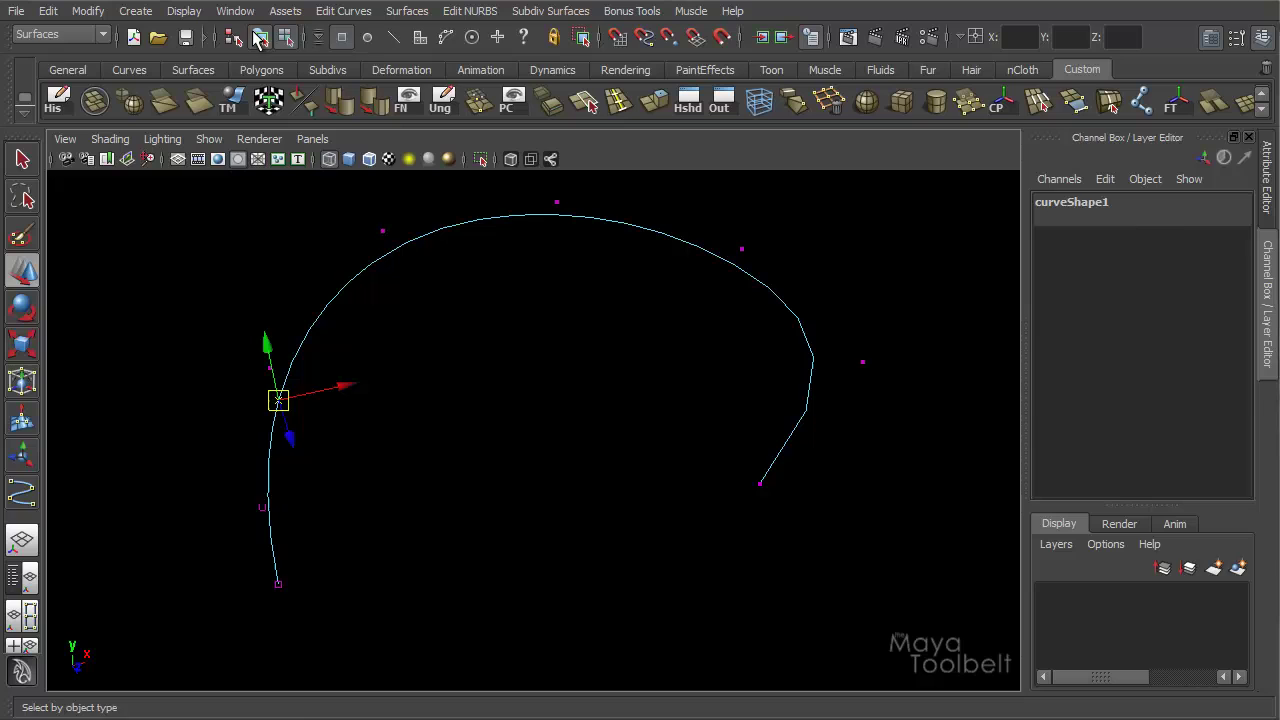
pyautogui.hotkey('ctrl', 'a')
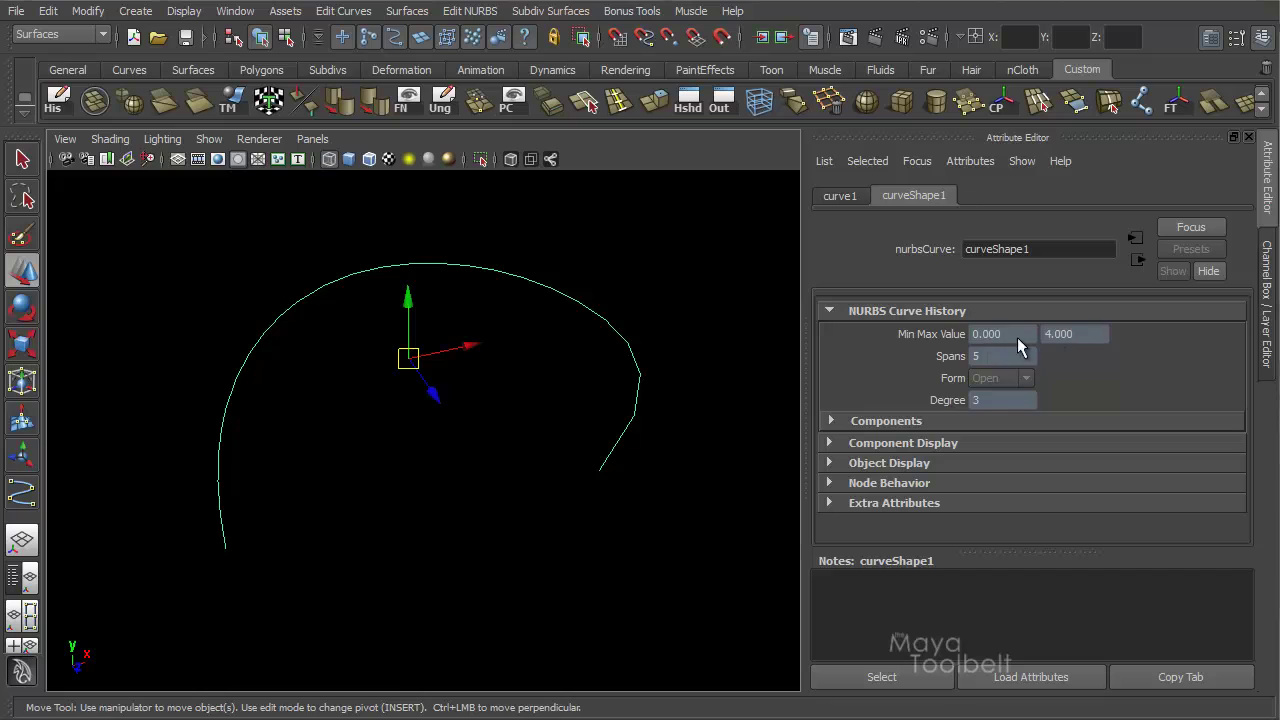
# Undo the knot insertion, going back to the arch curve with its original edit points selected
pyautogui.hotkey('ctrl', 'z')
pyautogui.hotkey('ctrl', 'z')
pyautogui.hotkey('ctrl', 'z')
pyautogui.hotkey('ctrl', 'z')
pyautogui.hotkey('ctrl', 'z')
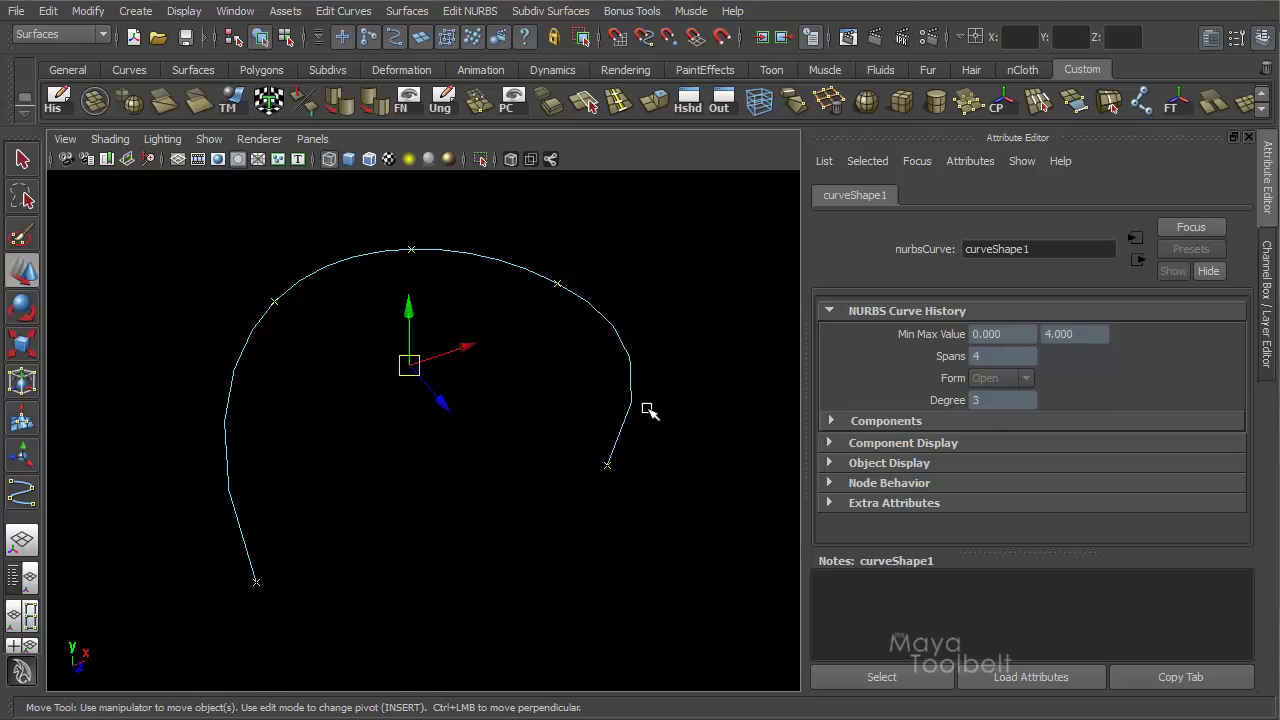
# Insert a knot at a curve point picked partway up the arch's left leg
pyautogui.moveTo(322, 264); pyautogui.dragTo(329, 310, button='right')
pyautogui.click(224, 442)
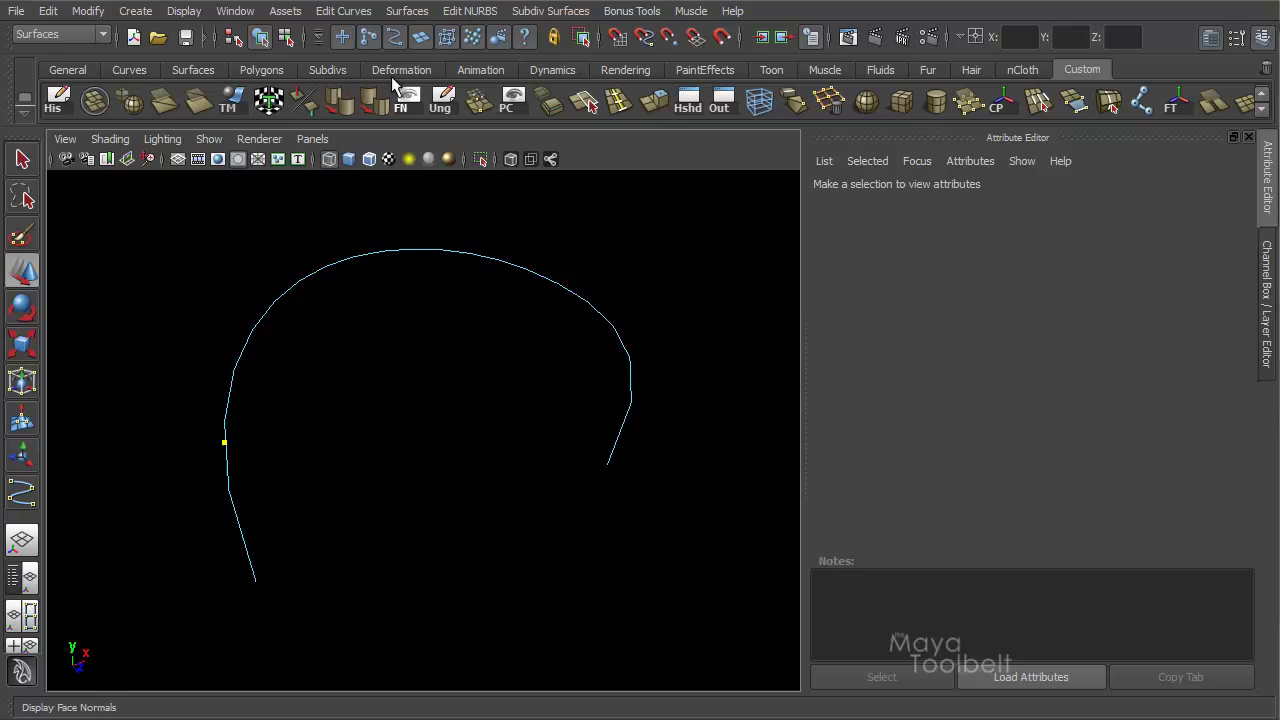
pyautogui.click(360, 12)
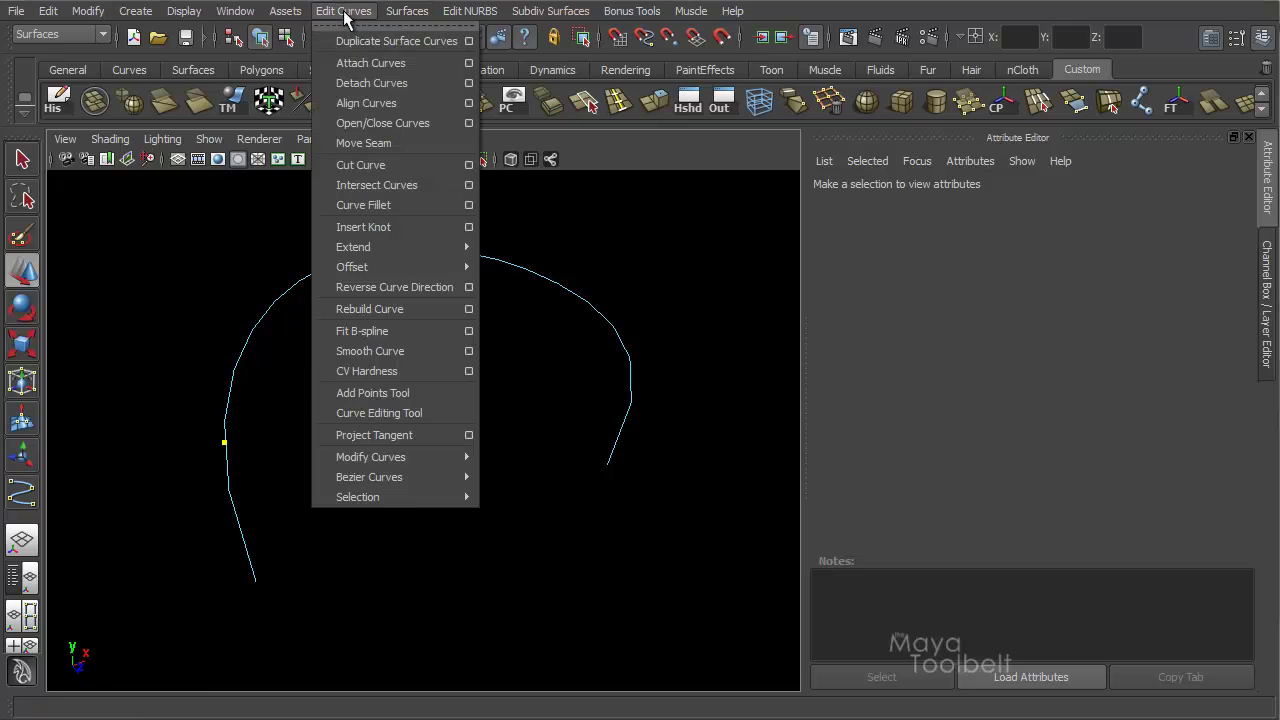
pyautogui.click(365, 221)
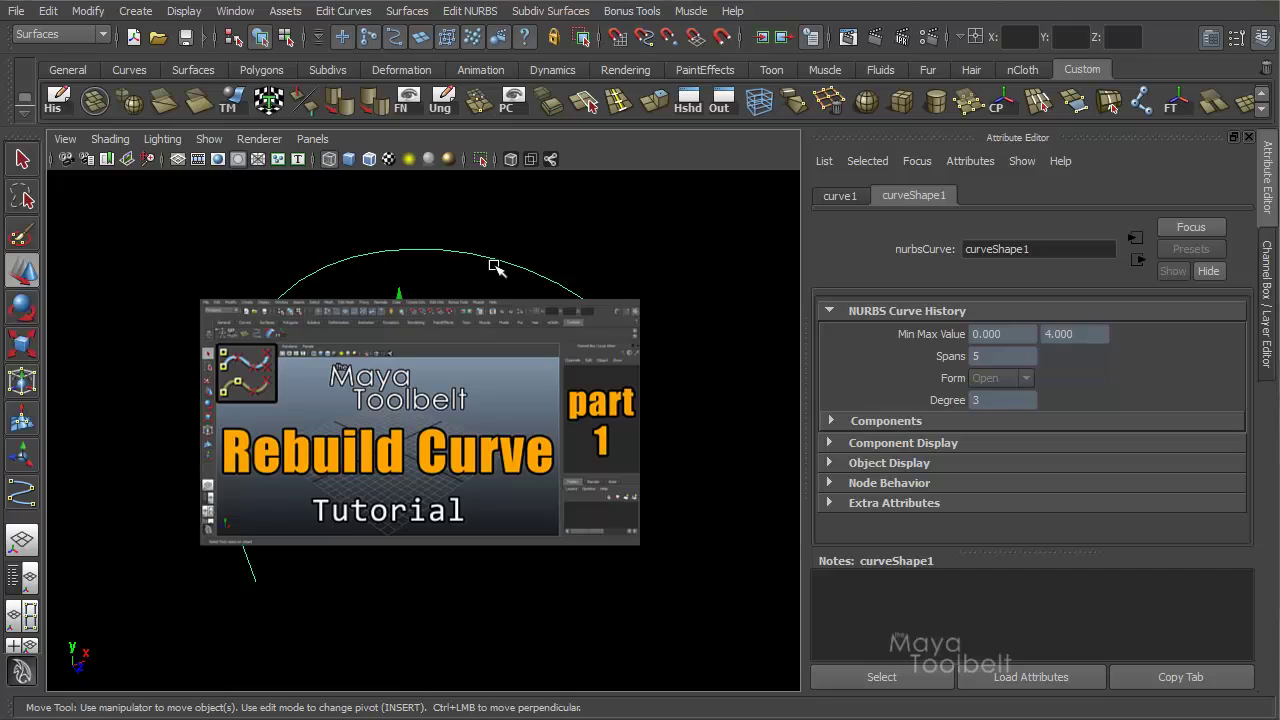
# Insert knots at two curve points, one on the upper left leg and one past the peak, using At selection and Increase by 1
pyautogui.click(426, 210)
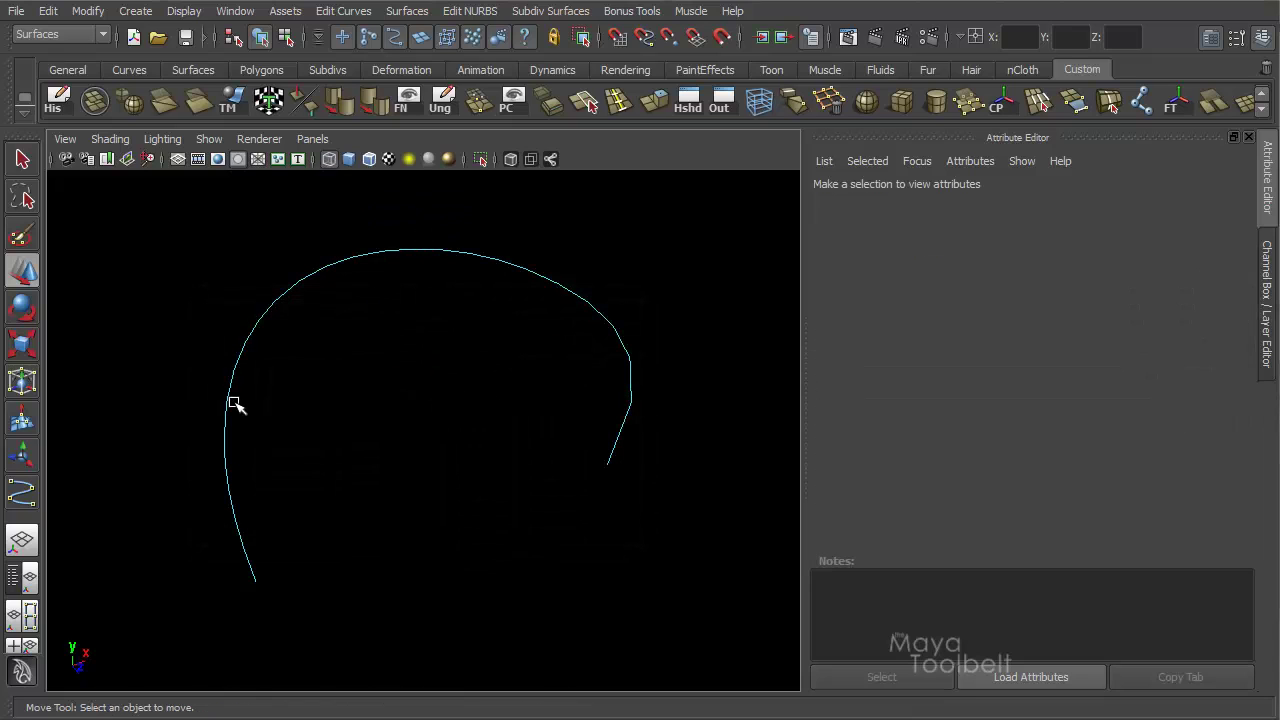
pyautogui.moveTo(229, 392)
pyautogui.mouseDown()
pyautogui.moveTo(260, 509)
pyautogui.moveTo(274, 380)
pyautogui.mouseUp()
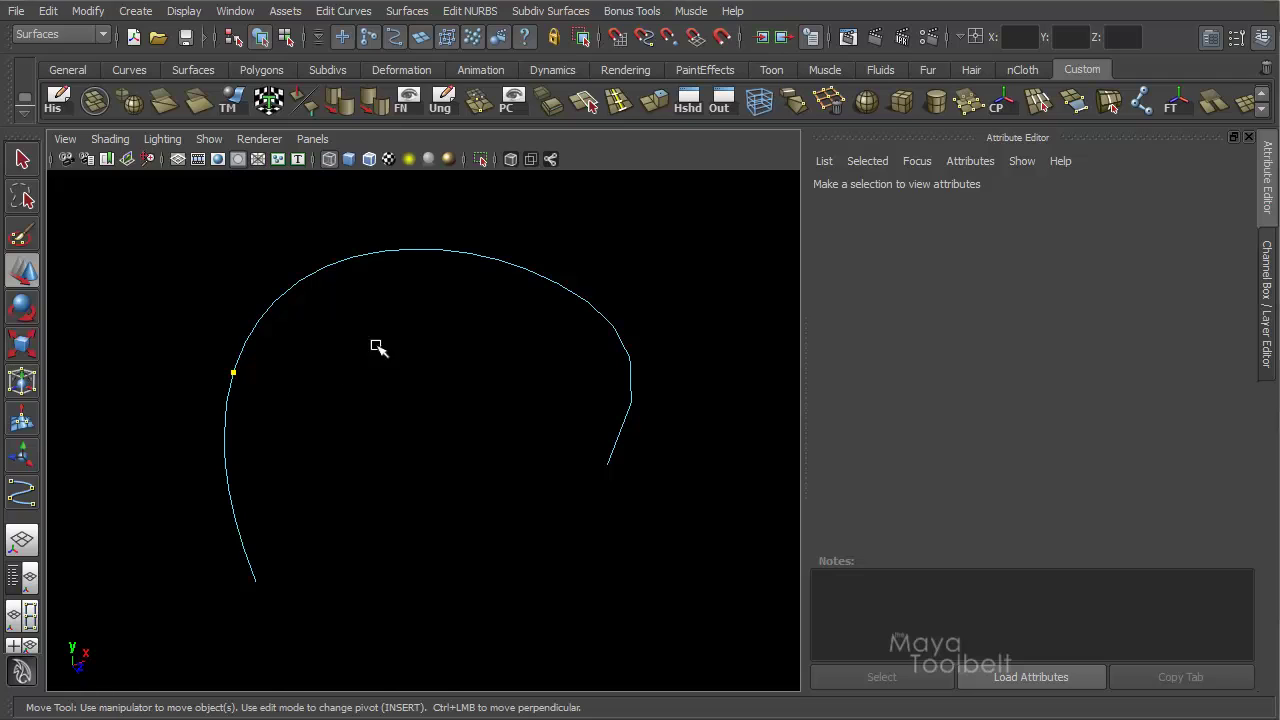
pyautogui.keyDown('shift'); pyautogui.click(485, 257); pyautogui.keyUp('shift')
pyautogui.click(354, 12)
pyautogui.click(468, 227)
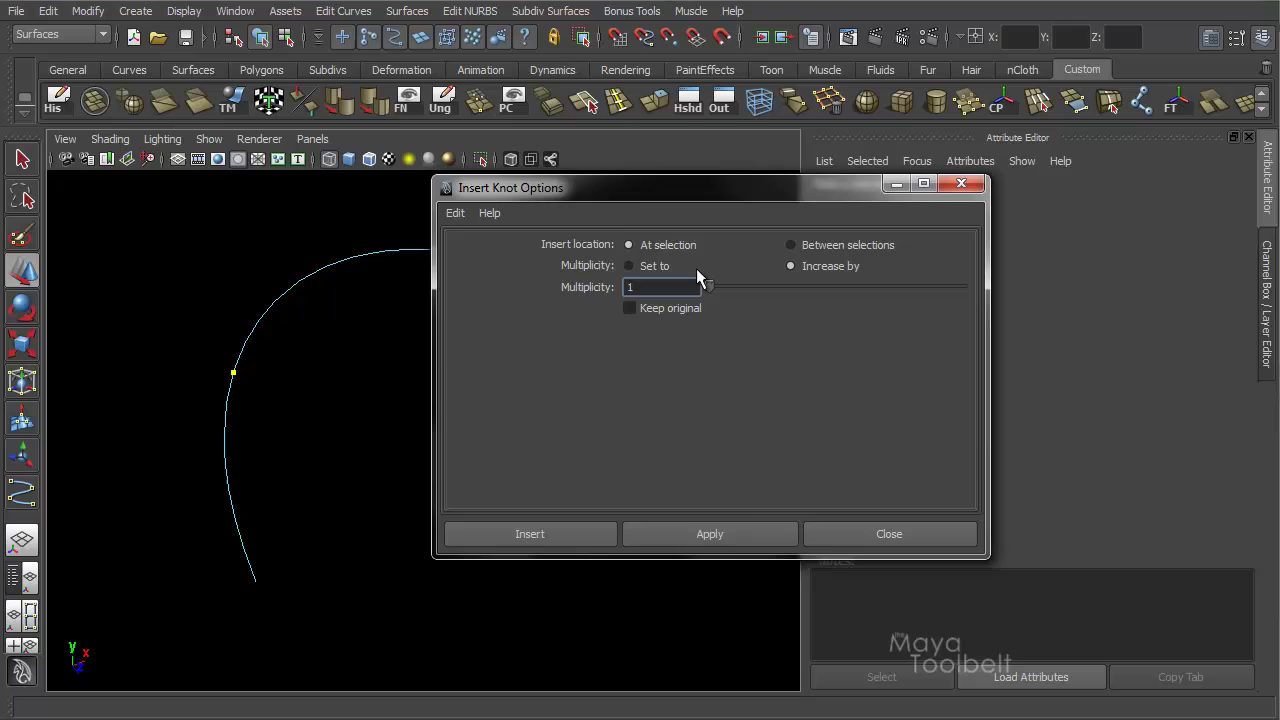
pyautogui.click(732, 536)
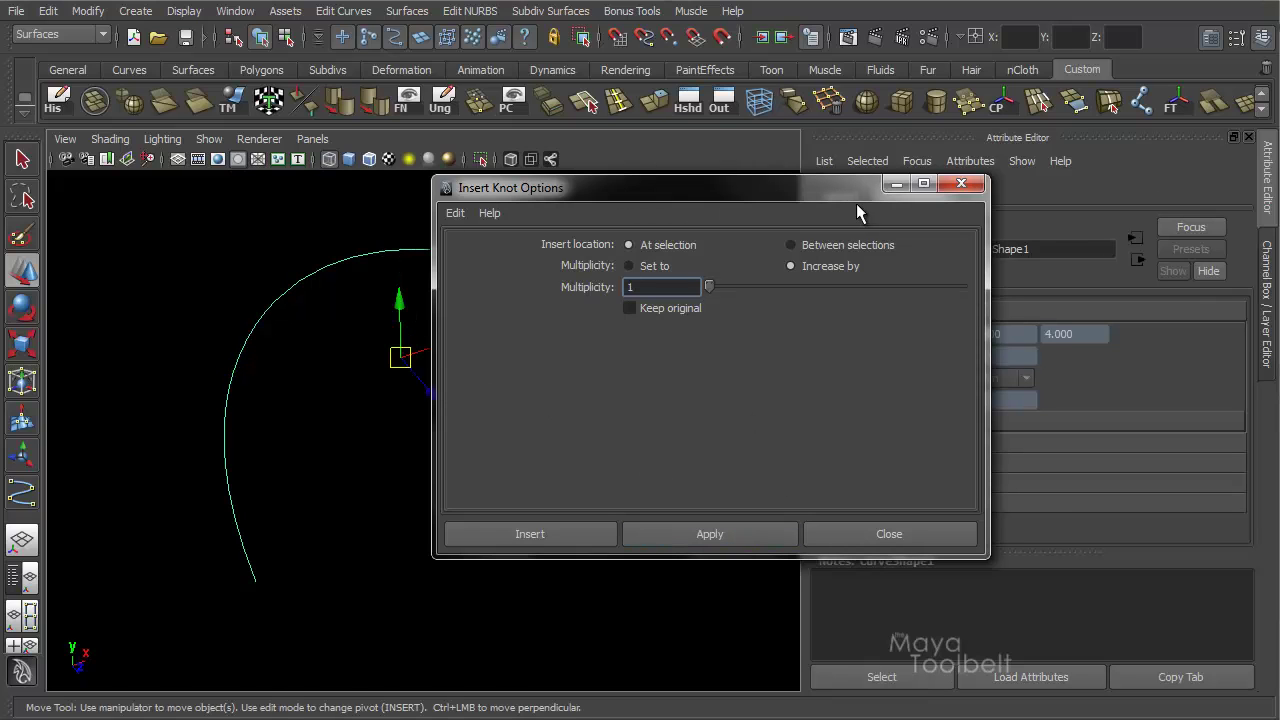
# Put away the Insert Knot options, examine the arch's edit points, and inspect its span attributes in object mode
pyautogui.click(897, 193)
pyautogui.moveTo(466, 251); pyautogui.dragTo(457, 294, button='right')
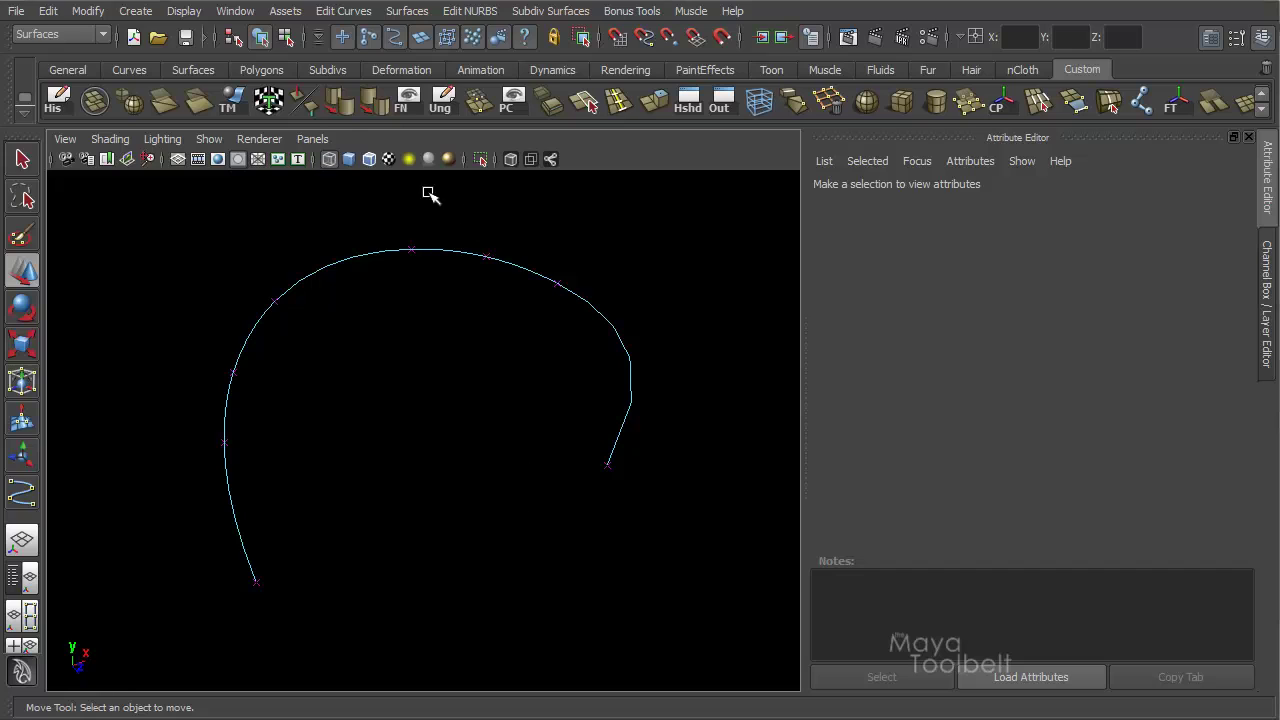
pyautogui.click(560, 310)
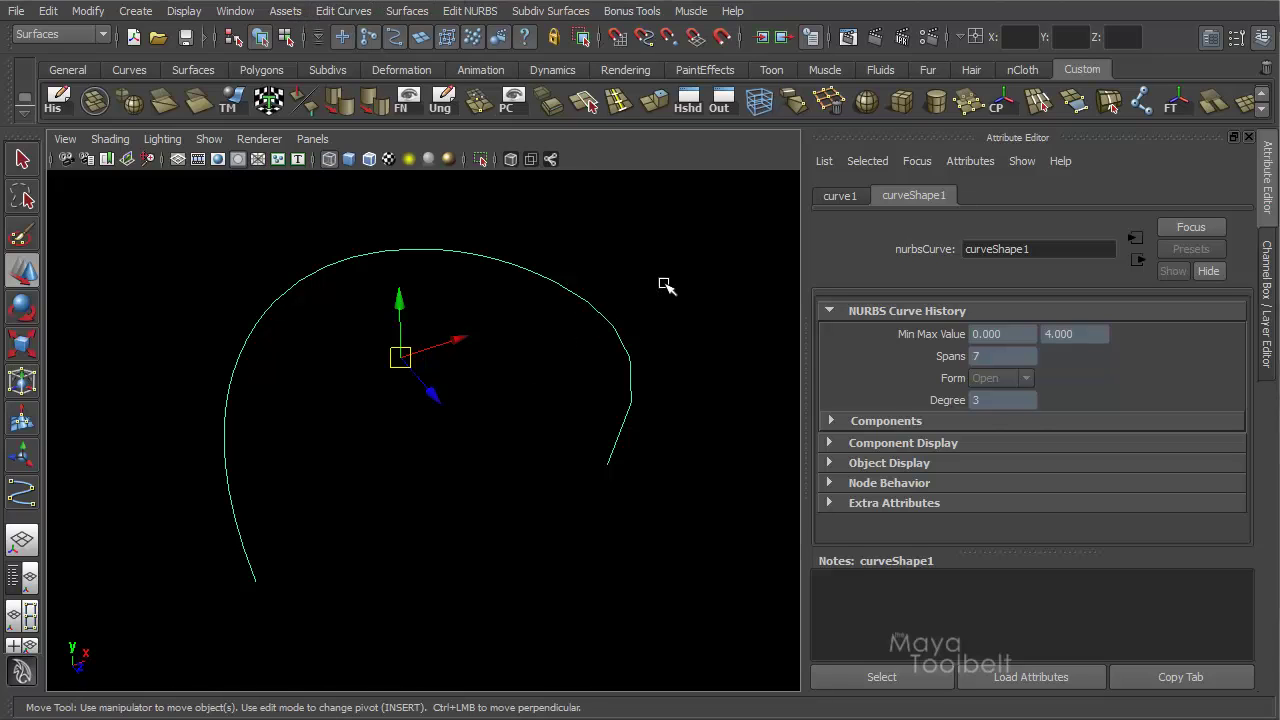
# Delete the arch and draw a new degree 3 arch-shaped curve from six CVs across the grid
pyautogui.press('Delete')
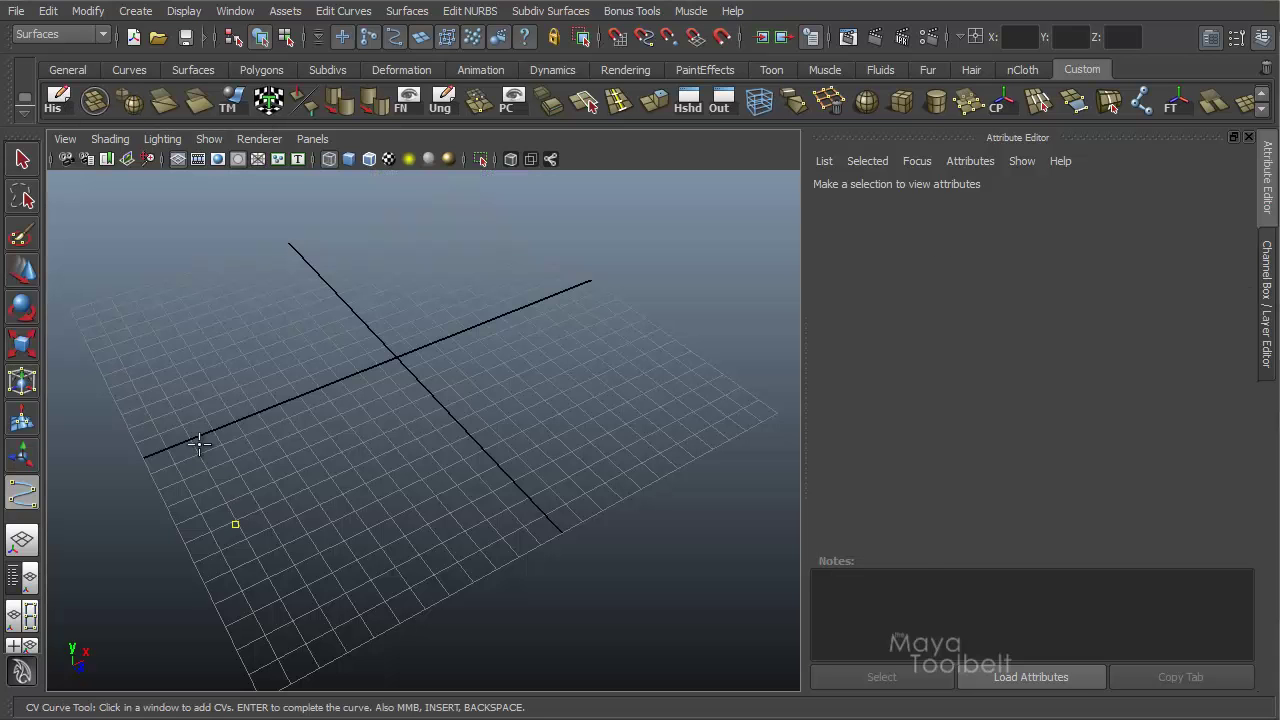
pyautogui.click(571, 294)
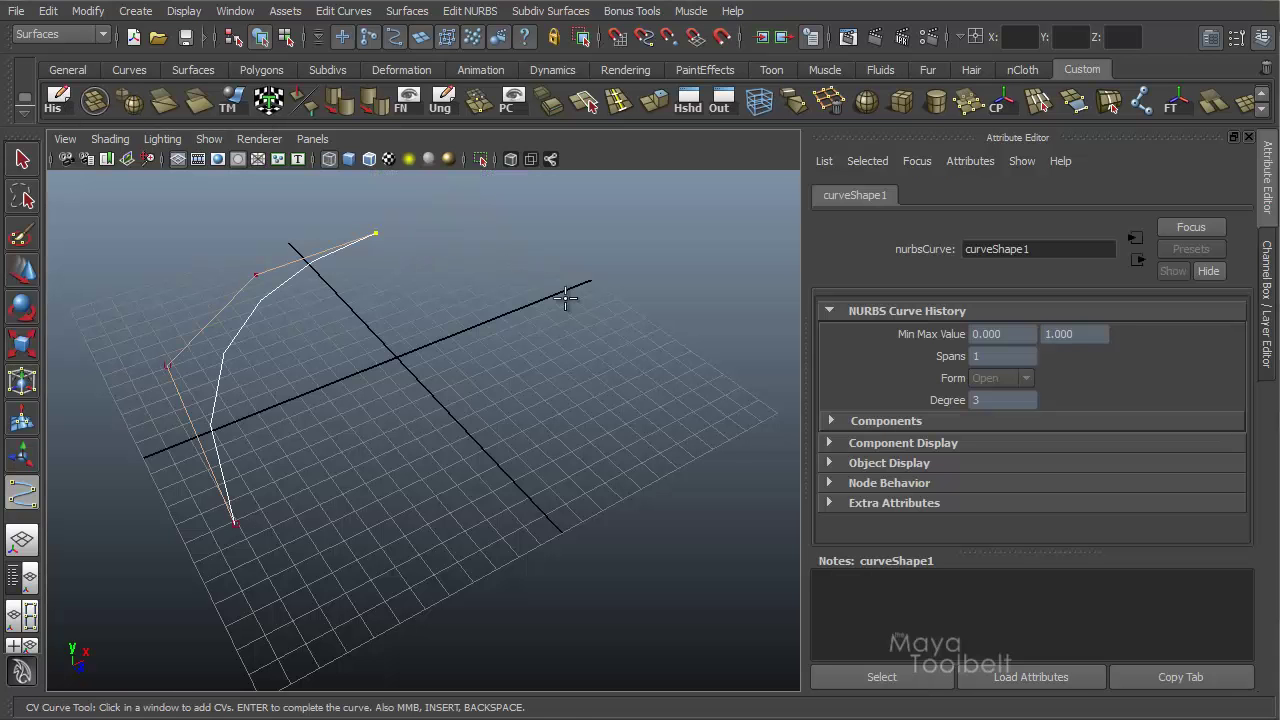
pyautogui.click(622, 418)
pyautogui.press('Return')
# Activate the Move tool, hide the grid, and switch the viewport background to black
pyautogui.press('w')
pyautogui.click(181, 160)
pyautogui.keyDown('alt'); pyautogui.moveTo(430, 372); pyautogui.dragTo(477, 369); pyautogui.keyUp('alt')
pyautogui.hotkey('alt', 'b')
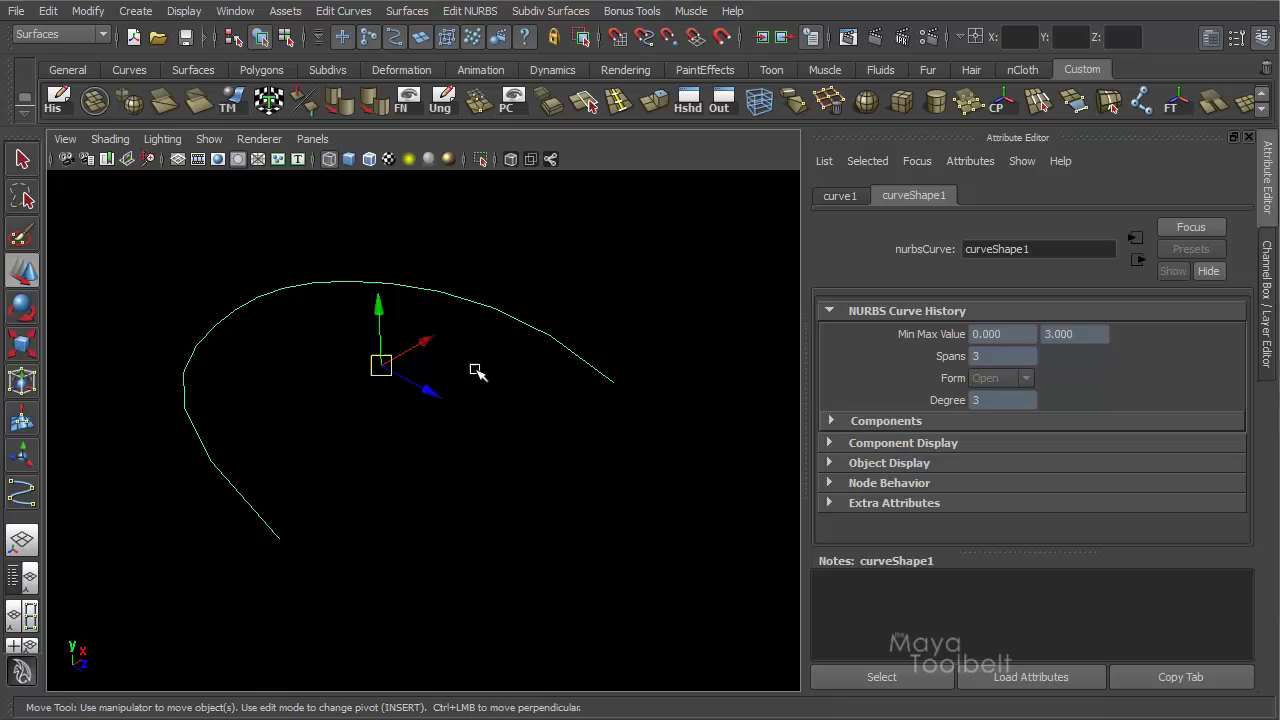
# Turn on the NURBS edit points display for the new curve
pyautogui.click(184, 11)
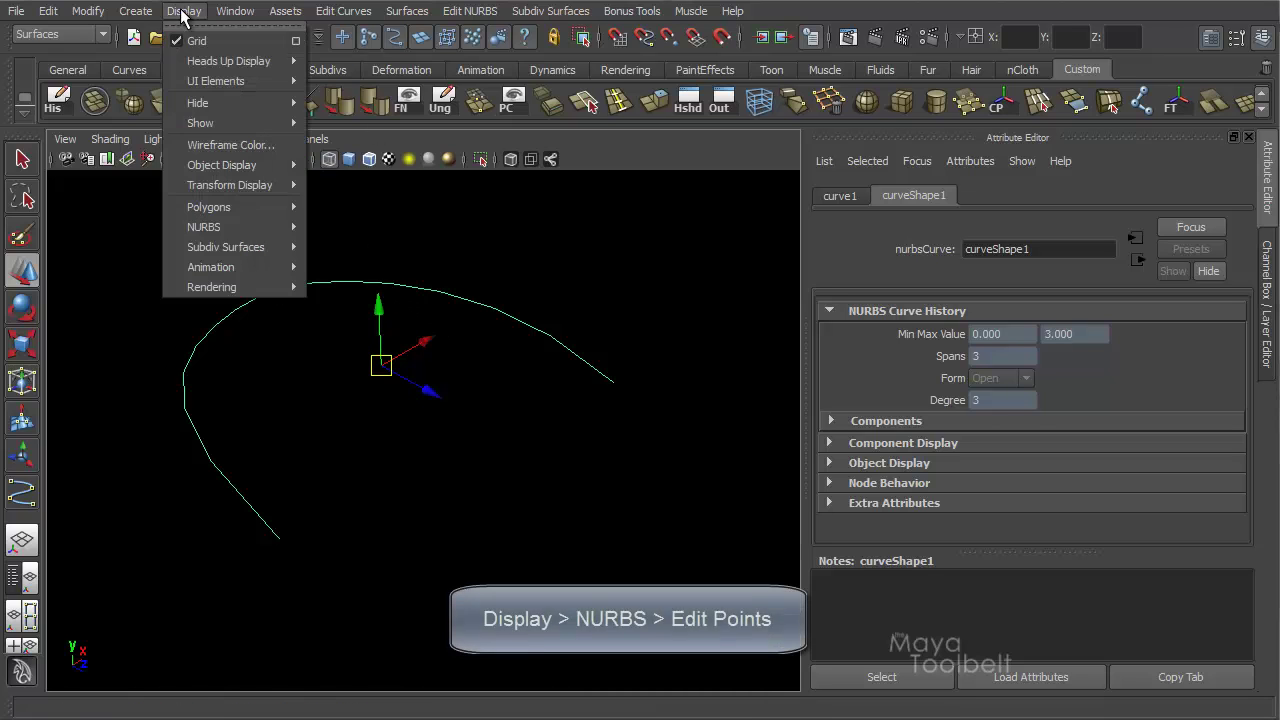
pyautogui.moveTo(270, 228)
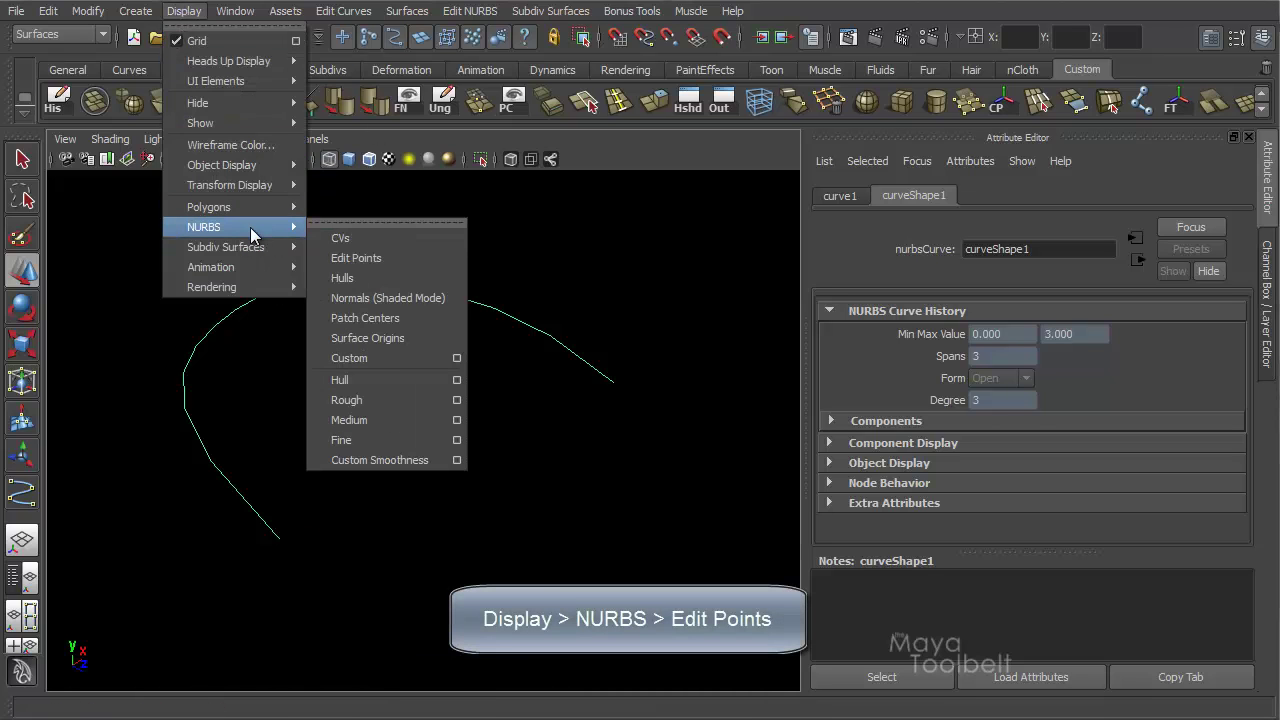
pyautogui.click(417, 257)
# Examine the curve and its edit points from several angles, both selected and deselected
pyautogui.keyDown('alt'); pyautogui.moveTo(437, 266); pyautogui.dragTo(540, 440); pyautogui.keyUp('alt')
pyautogui.click(566, 437)
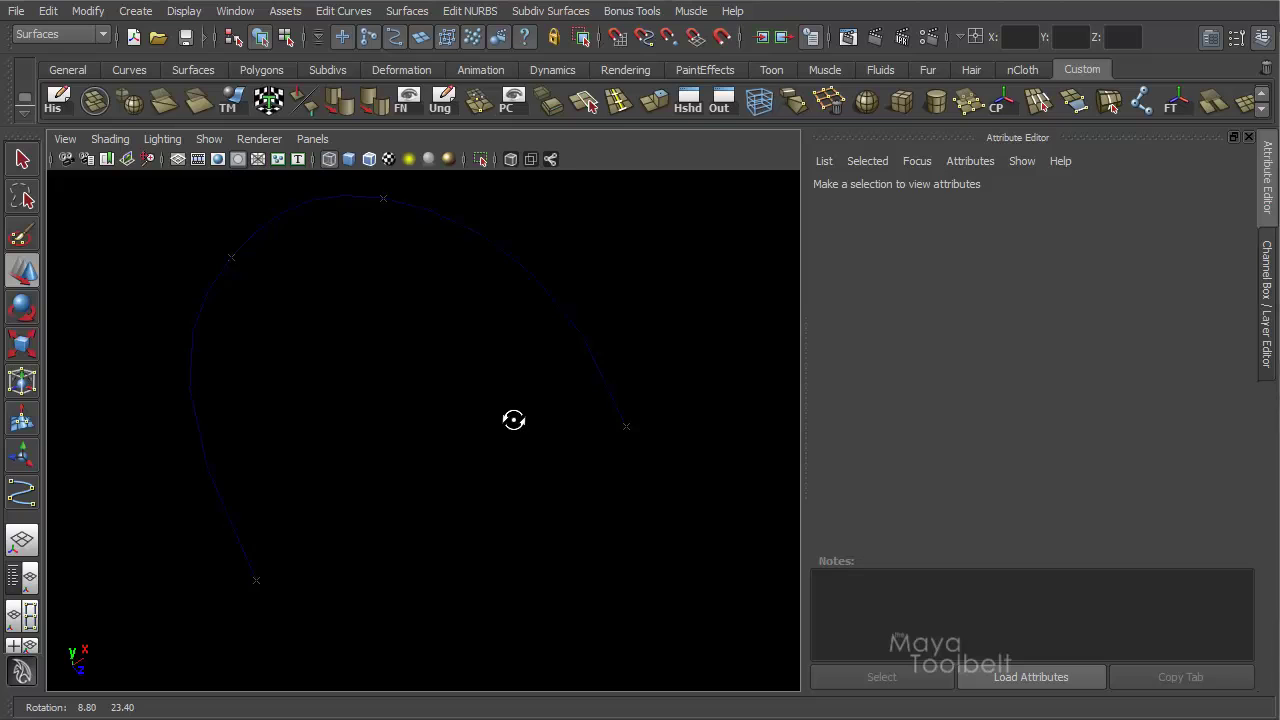
pyautogui.keyDown('alt'); pyautogui.moveTo(513, 420); pyautogui.dragTo(511, 394); pyautogui.keyUp('alt')
pyautogui.click(583, 332)
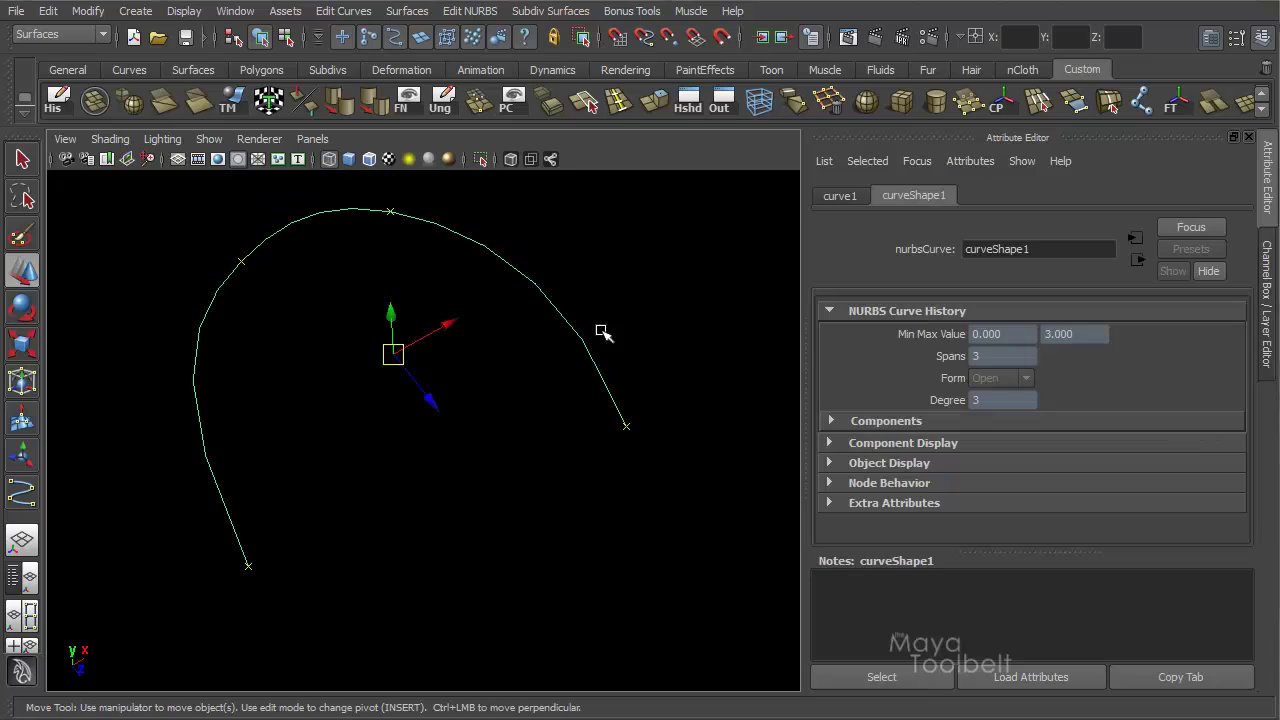
pyautogui.click(402, 520)
pyautogui.keyDown('alt'); pyautogui.moveTo(426, 391); pyautogui.dragTo(469, 360); pyautogui.keyUp('alt')
pyautogui.keyDown('alt'); pyautogui.moveTo(469, 360); pyautogui.dragTo(374, 311, button='middle'); pyautogui.keyUp('alt')
pyautogui.keyDown('alt'); pyautogui.moveTo(374, 311); pyautogui.dragTo(432, 317, button='right'); pyautogui.keyUp('alt')
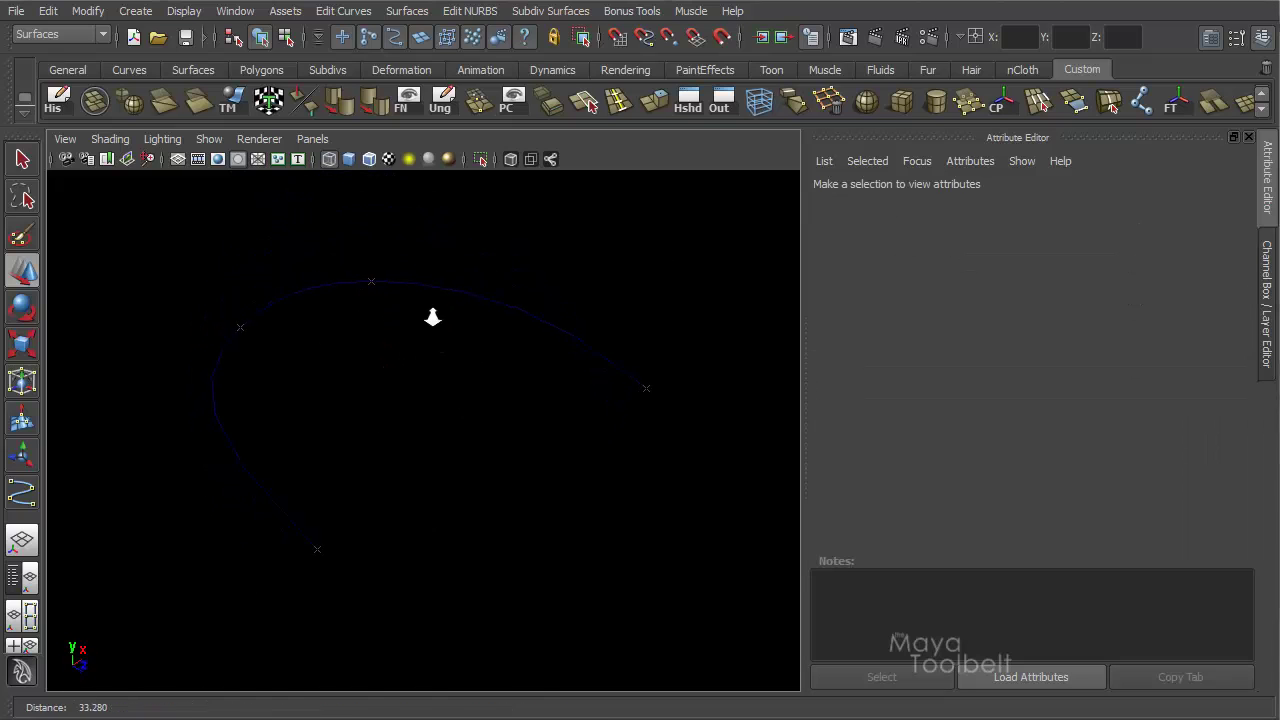
pyautogui.keyDown('alt'); pyautogui.moveTo(432, 317); pyautogui.dragTo(400, 337); pyautogui.keyUp('alt')
pyautogui.click(529, 255)
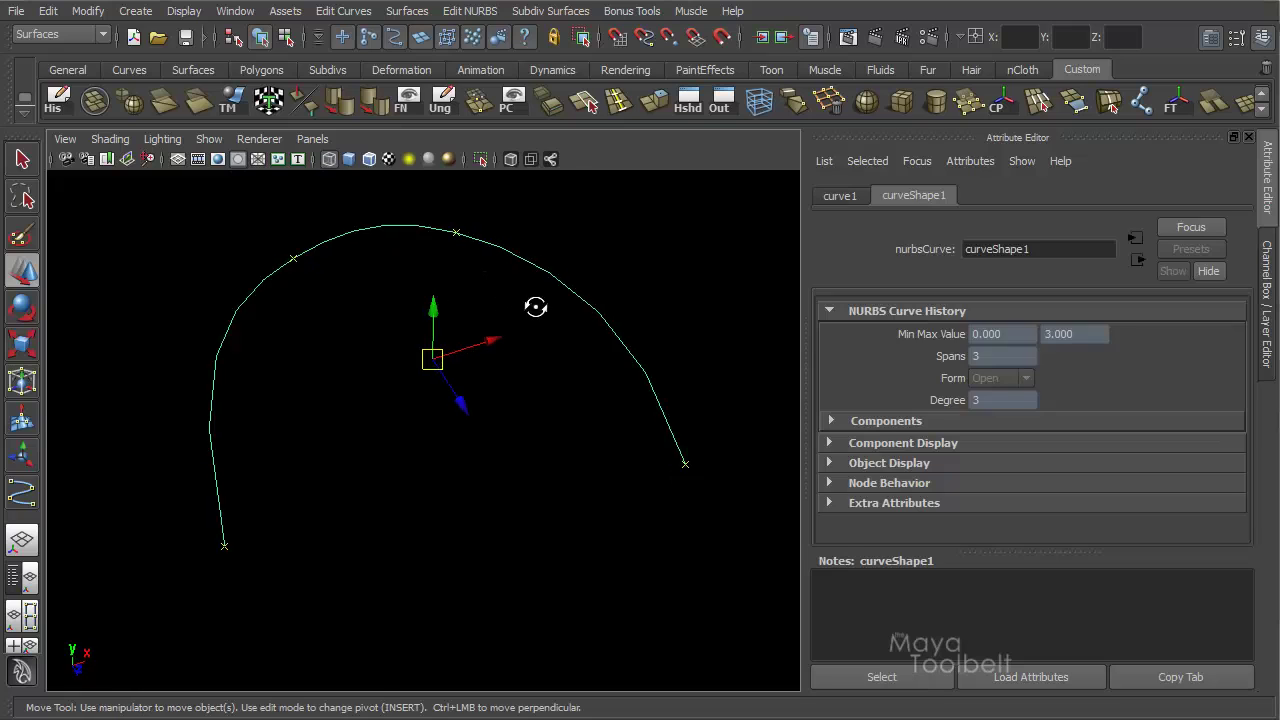
# Insert 1 knot between curve points picked on the arch's right and left legs, using Between selections with Keep original enabled
pyautogui.moveTo(549, 274); pyautogui.dragTo(543, 228, button='right')
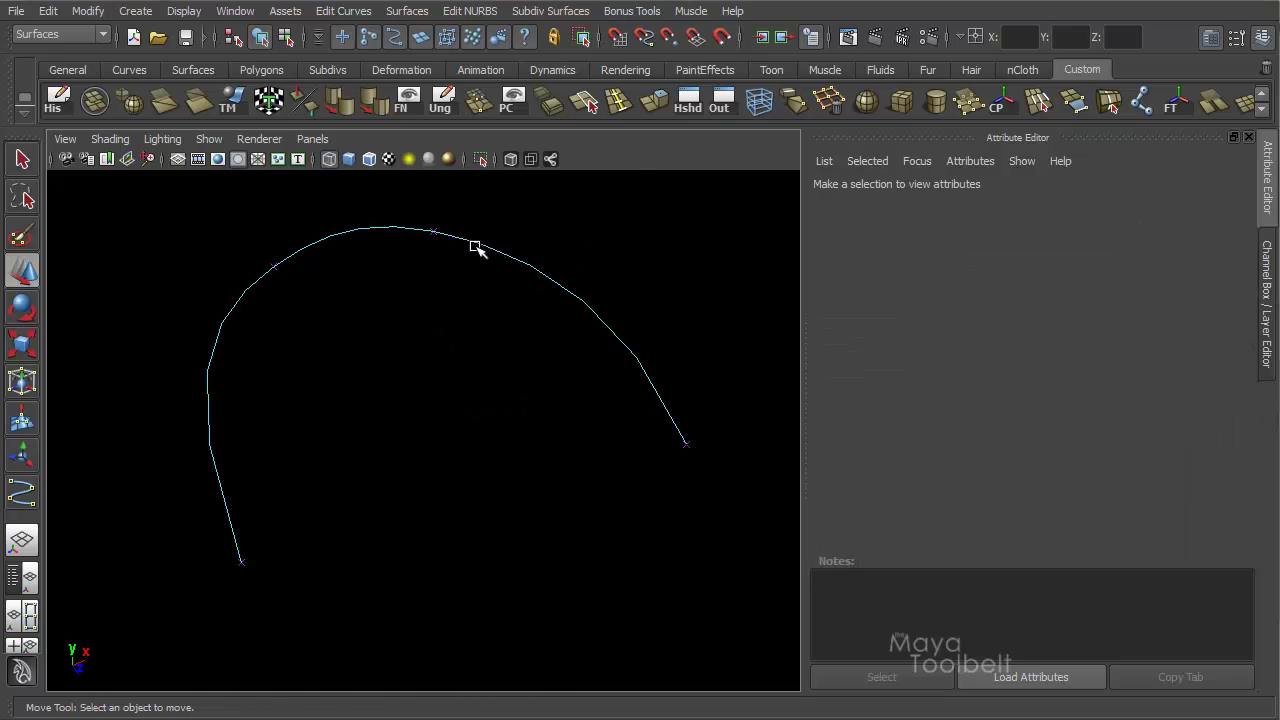
pyautogui.click(605, 322)
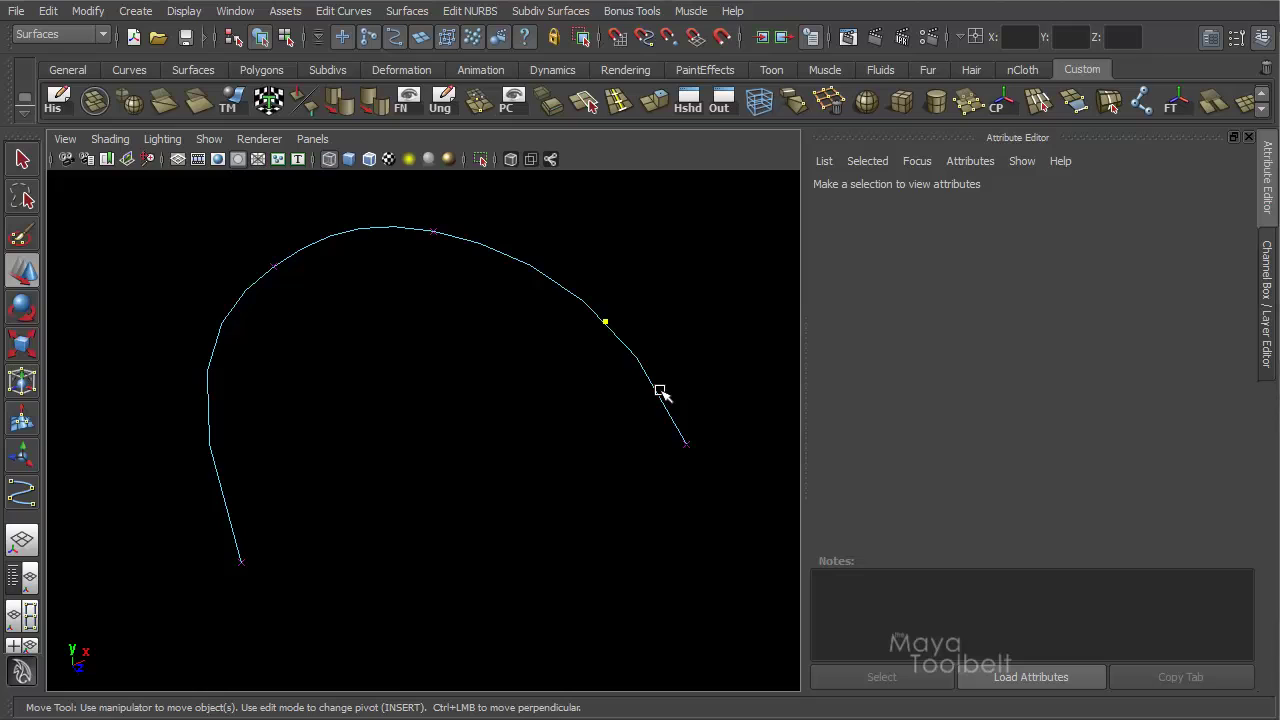
pyautogui.keyDown('shift'); pyautogui.click(209, 434); pyautogui.keyUp('shift')
pyautogui.keyDown('alt'); pyautogui.moveTo(514, 391); pyautogui.dragTo(460, 425); pyautogui.keyUp('alt')
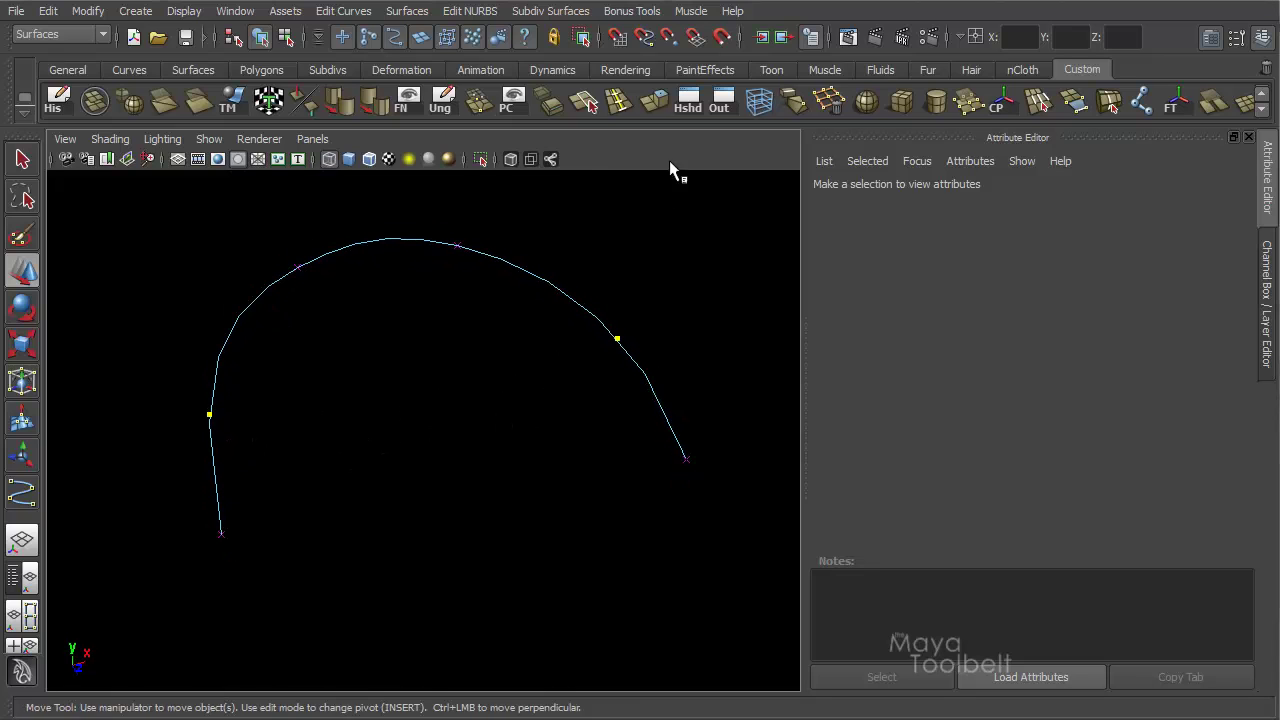
pyautogui.click(350, 11)
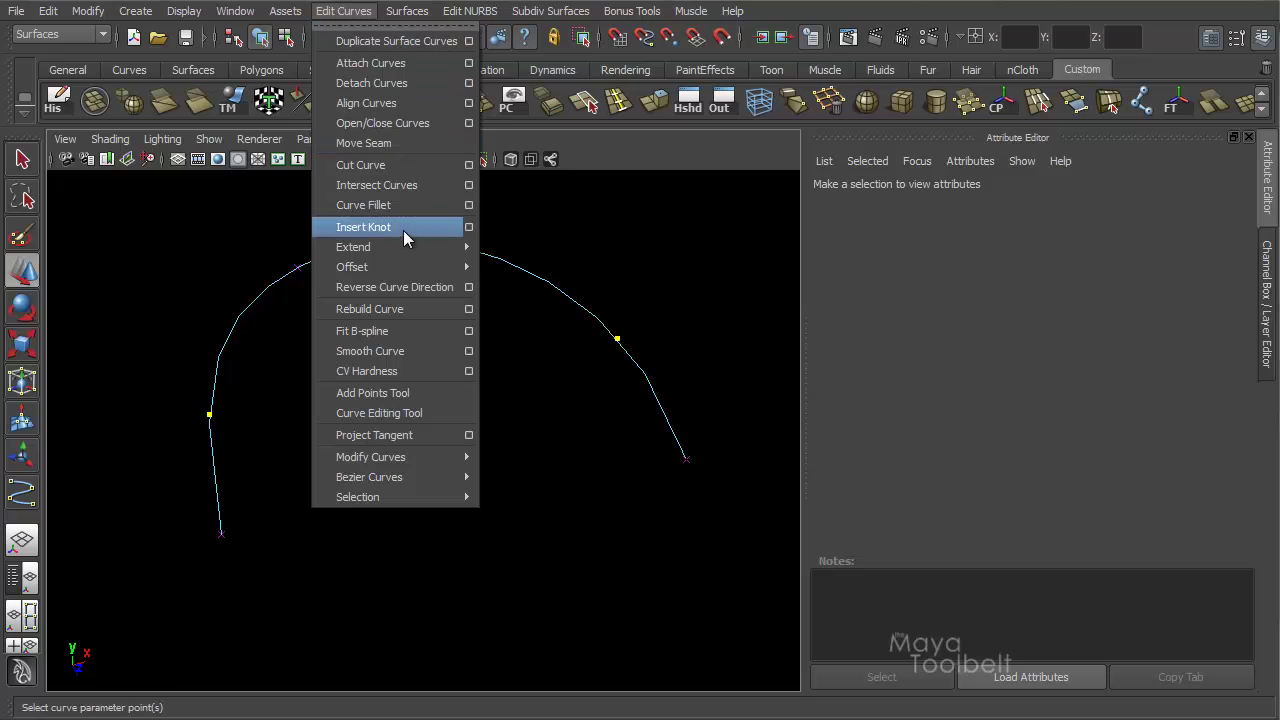
pyautogui.click(469, 227)
pyautogui.moveTo(757, 177); pyautogui.dragTo(1040, 70)
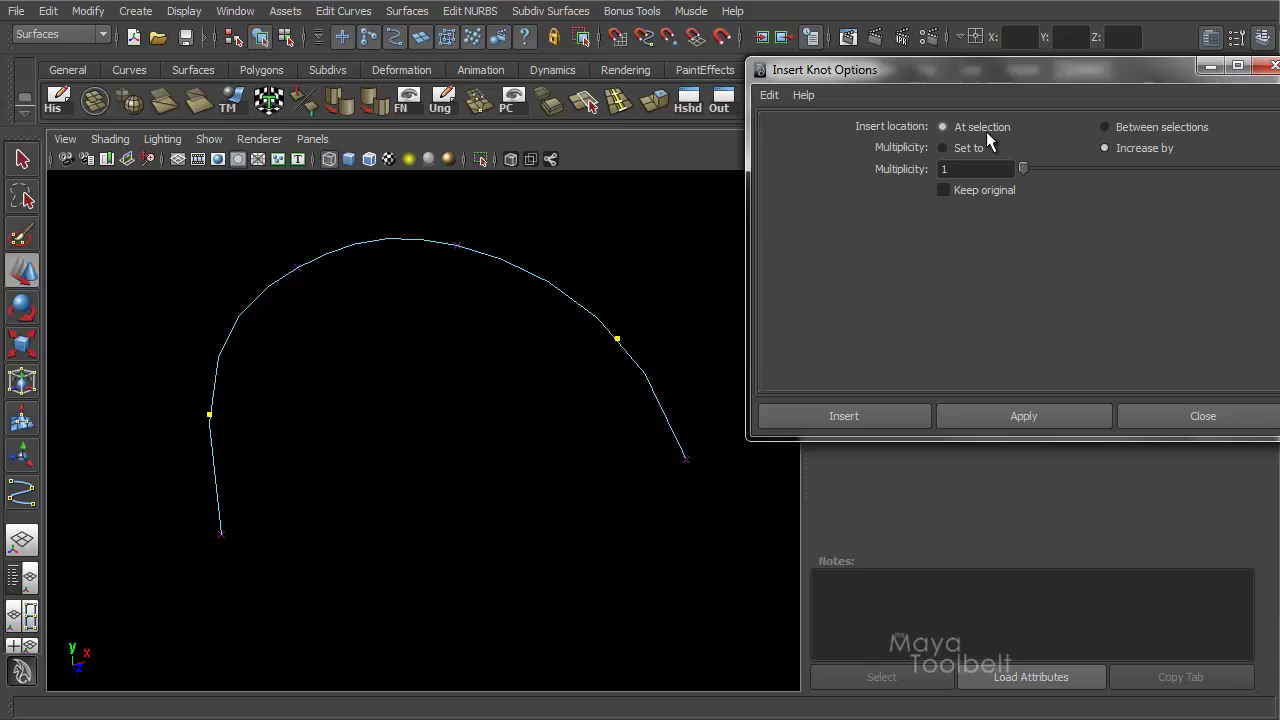
pyautogui.click(1115, 127)
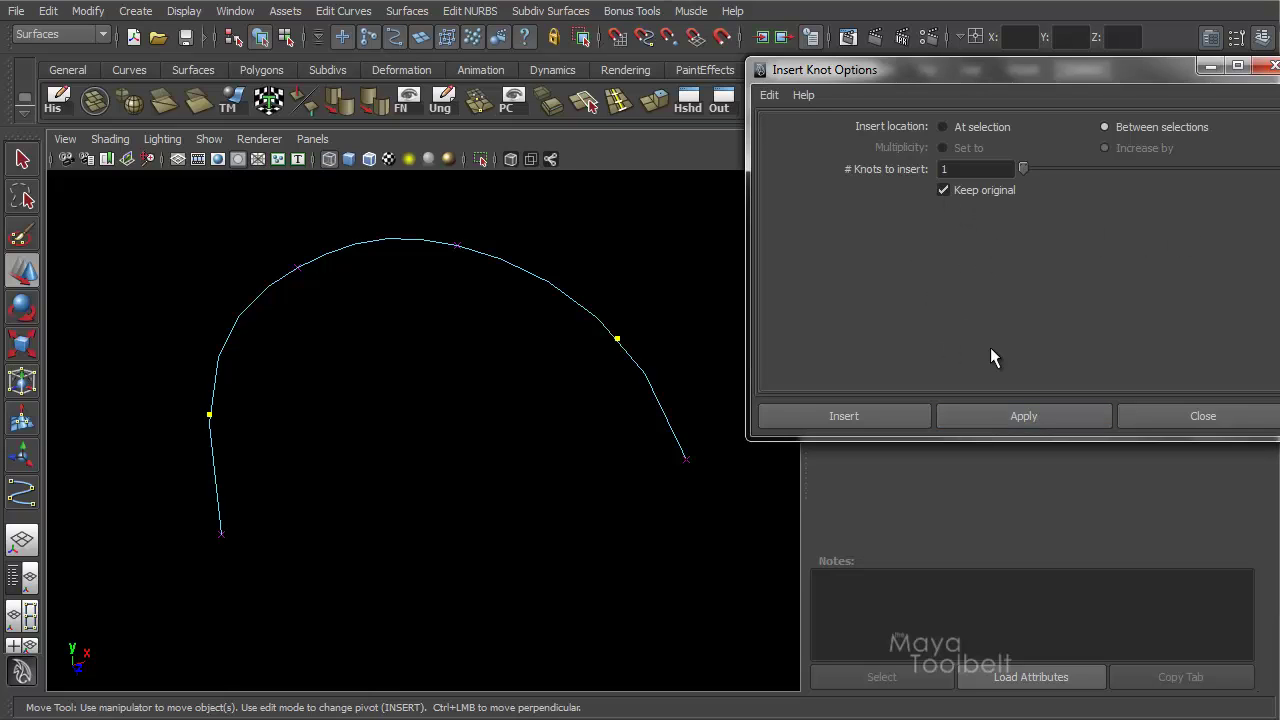
pyautogui.click(1004, 413)
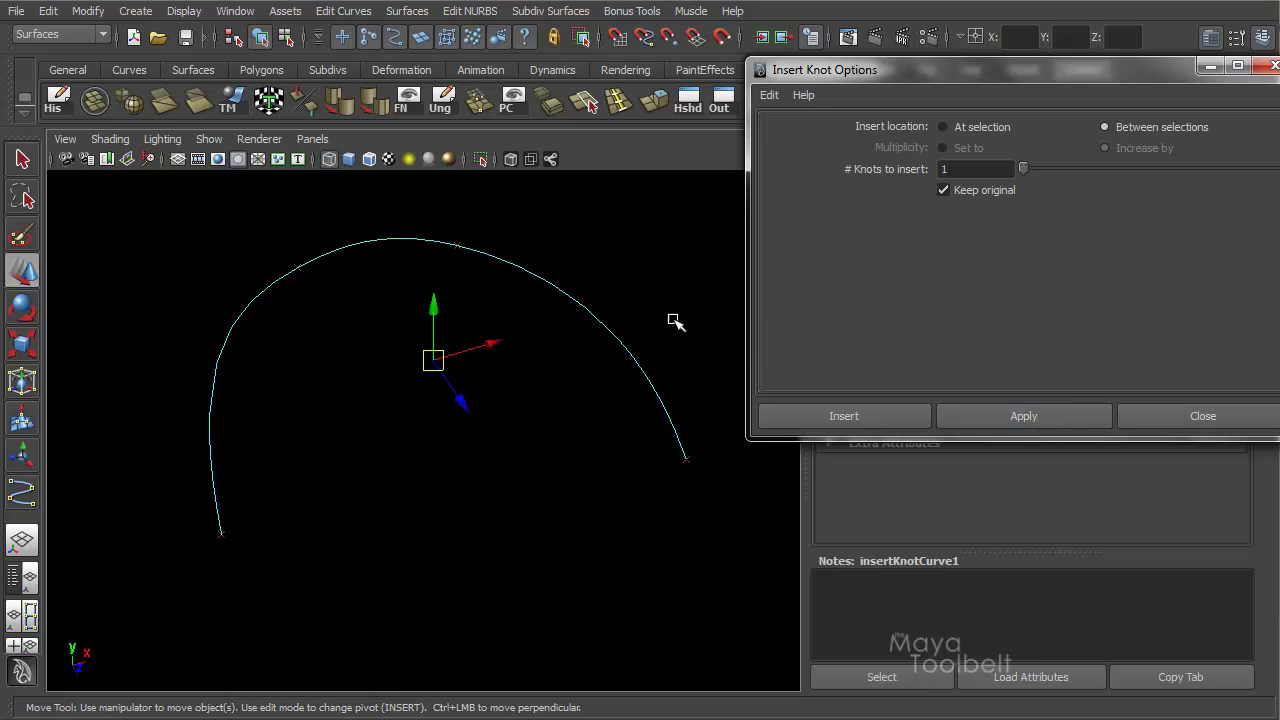
# Move the new knotted curve beside the original arch and display its edit points
pyautogui.moveTo(509, 346)
pyautogui.mouseDown()
pyautogui.moveTo(586, 349)
pyautogui.moveTo(626, 320)
pyautogui.moveTo(335, 342)
pyautogui.moveTo(508, 351)
pyautogui.mouseUp()
pyautogui.keyDown('alt'); pyautogui.moveTo(508, 351); pyautogui.dragTo(532, 446, button='middle'); pyautogui.keyUp('alt')
pyautogui.click(196, 12)
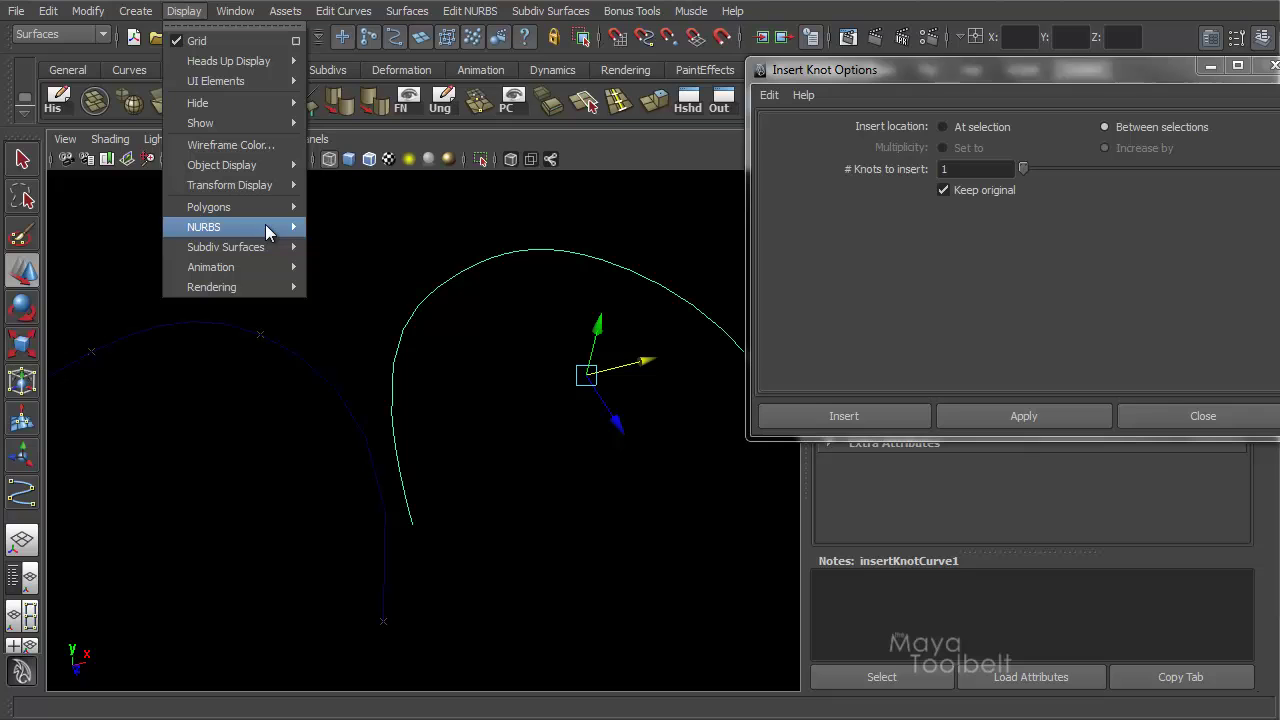
pyautogui.moveTo(265, 226)
pyautogui.click(377, 260)
pyautogui.keyDown('alt'); pyautogui.moveTo(371, 254); pyautogui.dragTo(400, 347, button='right'); pyautogui.keyUp('alt')
pyautogui.keyDown('alt'); pyautogui.moveTo(400, 348); pyautogui.dragTo(374, 326, button='middle'); pyautogui.keyUp('alt')
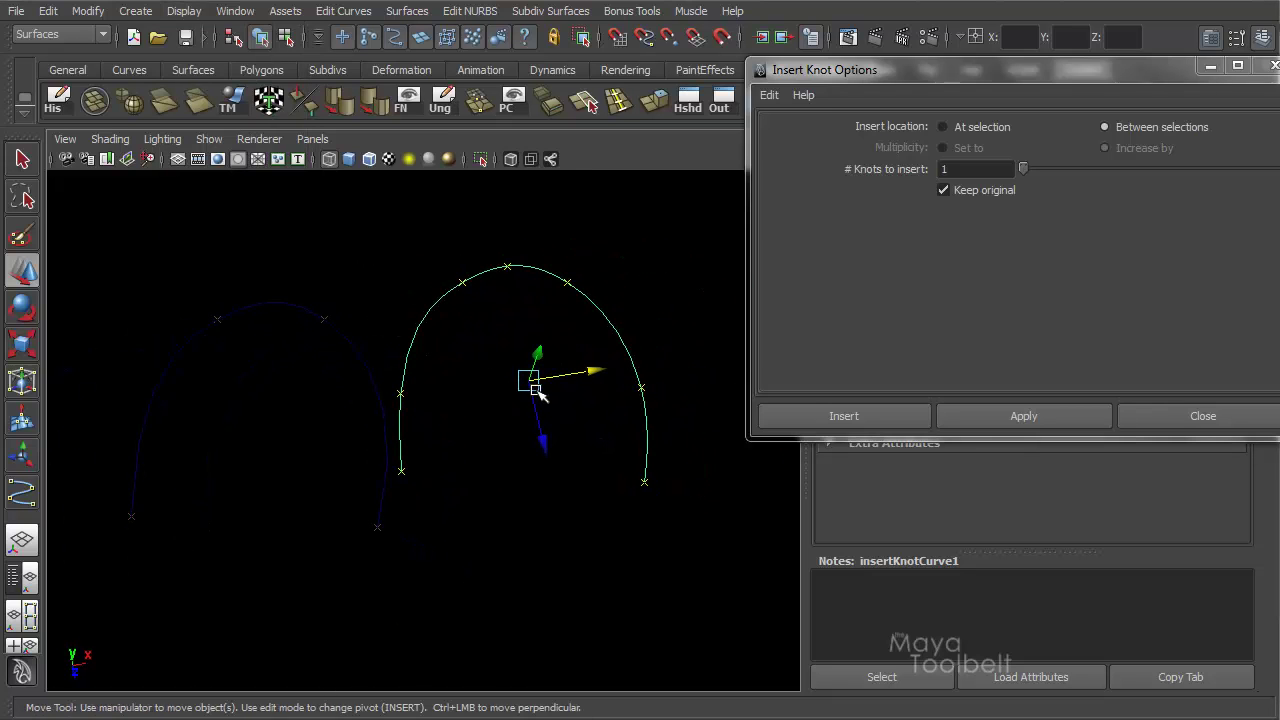
pyautogui.moveTo(530, 380); pyautogui.dragTo(537, 442)
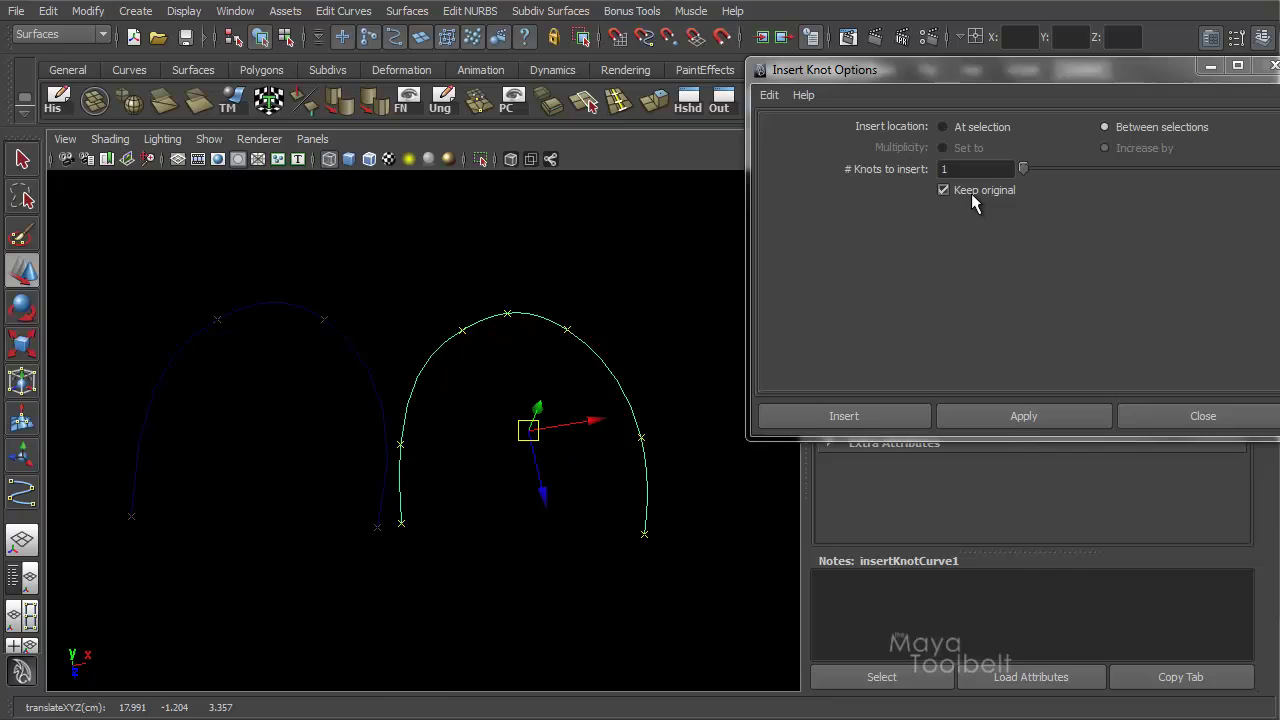
# Delete the knotted copy and select the original arch curve
pyautogui.click(548, 322)
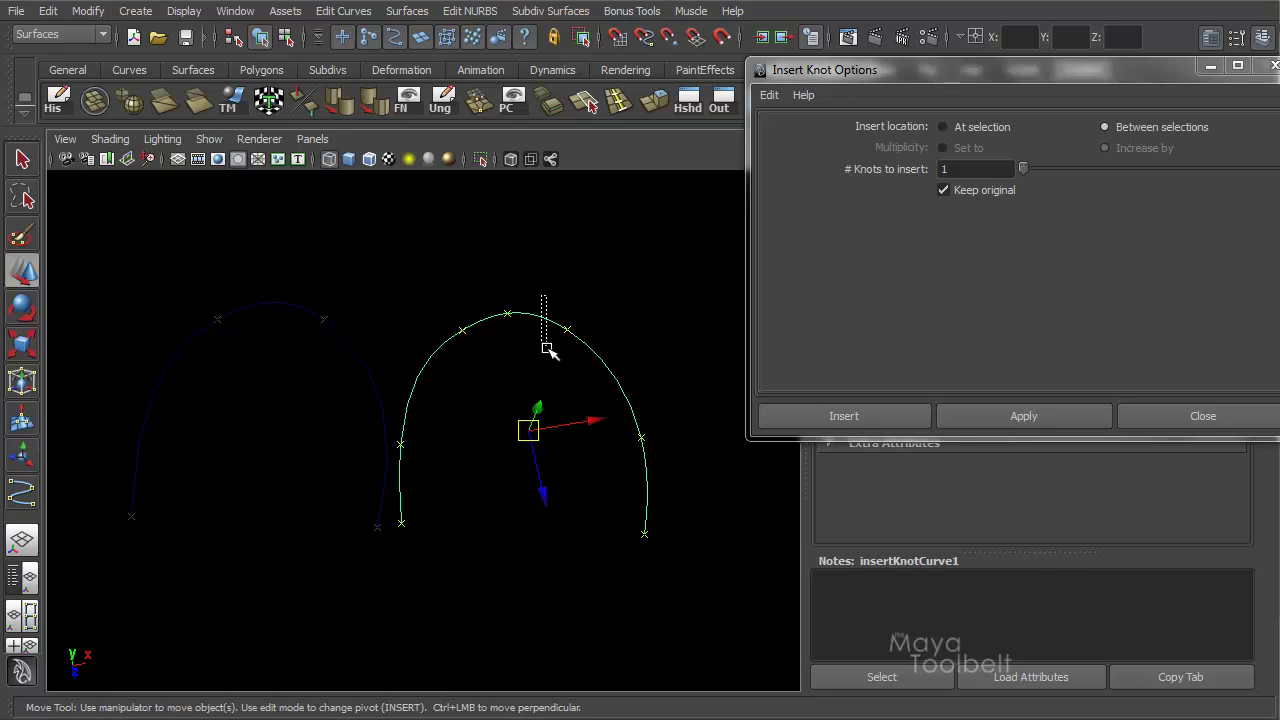
pyautogui.press('Delete')
pyautogui.click(380, 390)
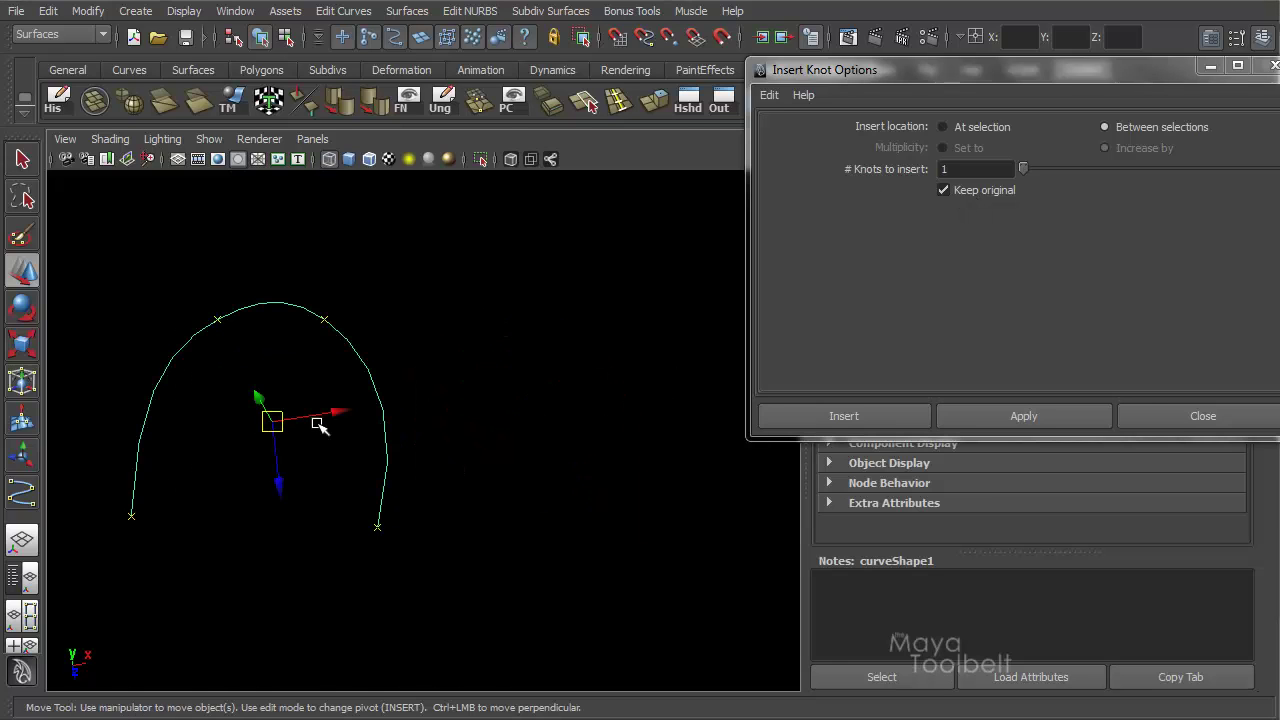
# Insert 5 knots between the arch's two end points, using Between selections with Keep original enabled
pyautogui.moveTo(355, 352); pyautogui.dragTo(358, 308, button='right')
pyautogui.moveTo(355, 600); pyautogui.dragTo(514, 551)
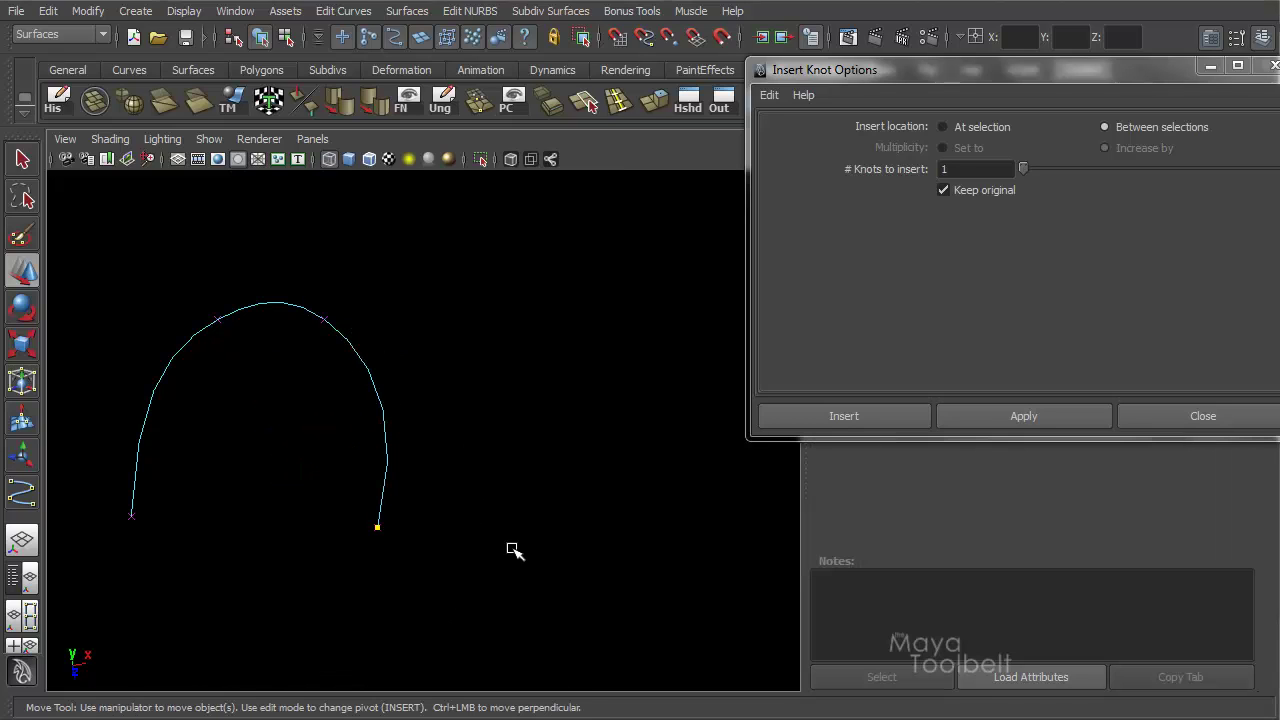
pyautogui.keyDown('shift'); pyautogui.moveTo(115, 490); pyautogui.dragTo(151, 640); pyautogui.keyUp('shift')
pyautogui.click(993, 168)
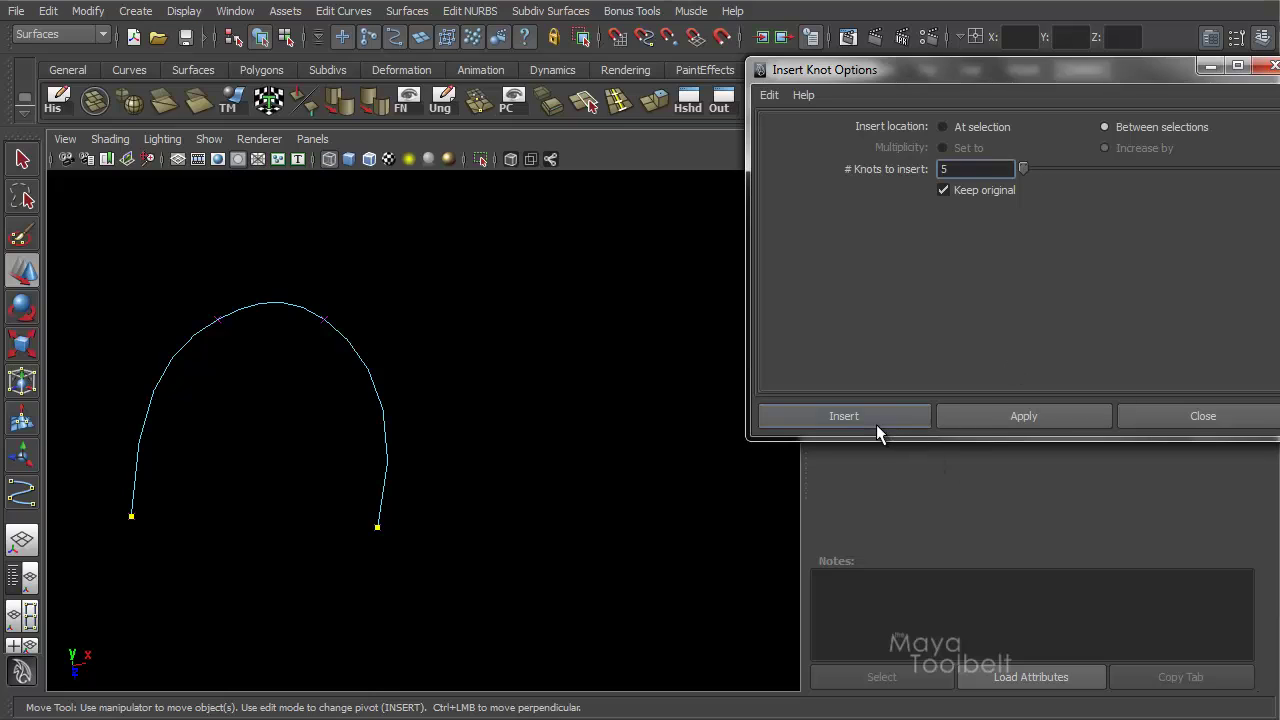
pyautogui.click(993, 417)
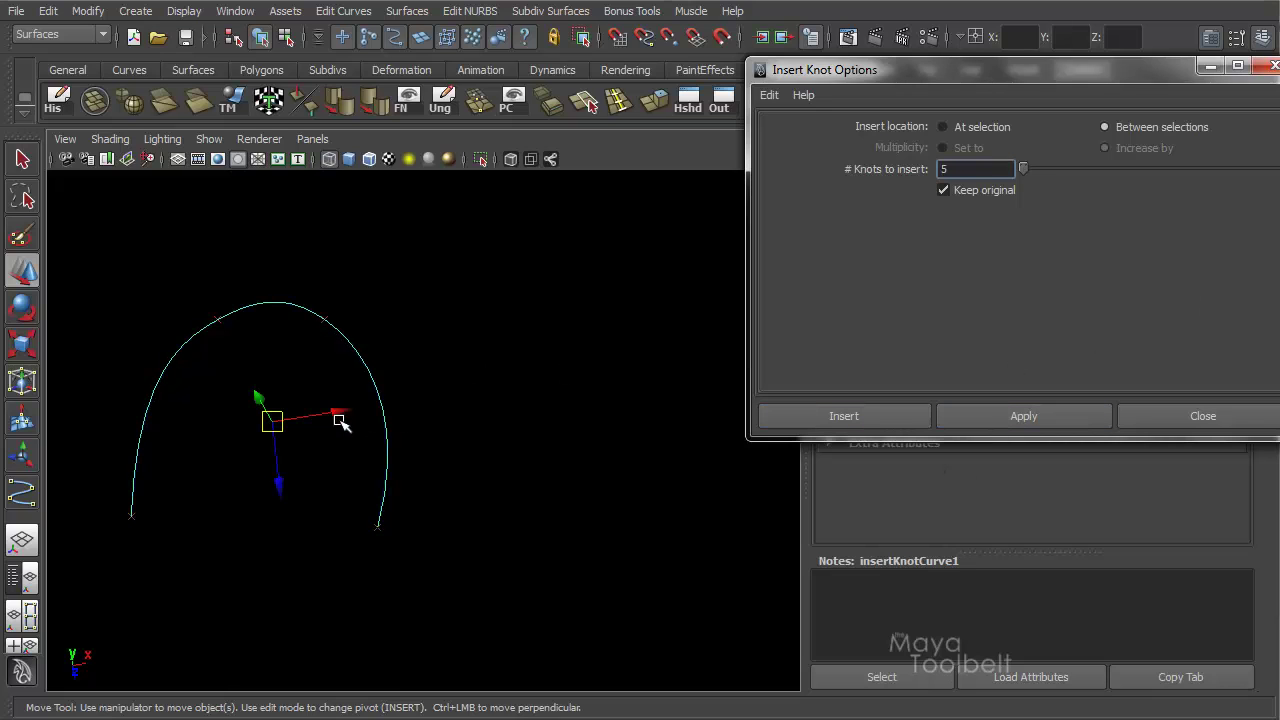
# Move the 5-knot copy along X away from the original arch and turn on its edit points display
pyautogui.moveTo(334, 412); pyautogui.dragTo(629, 409)
pyautogui.click(184, 10)
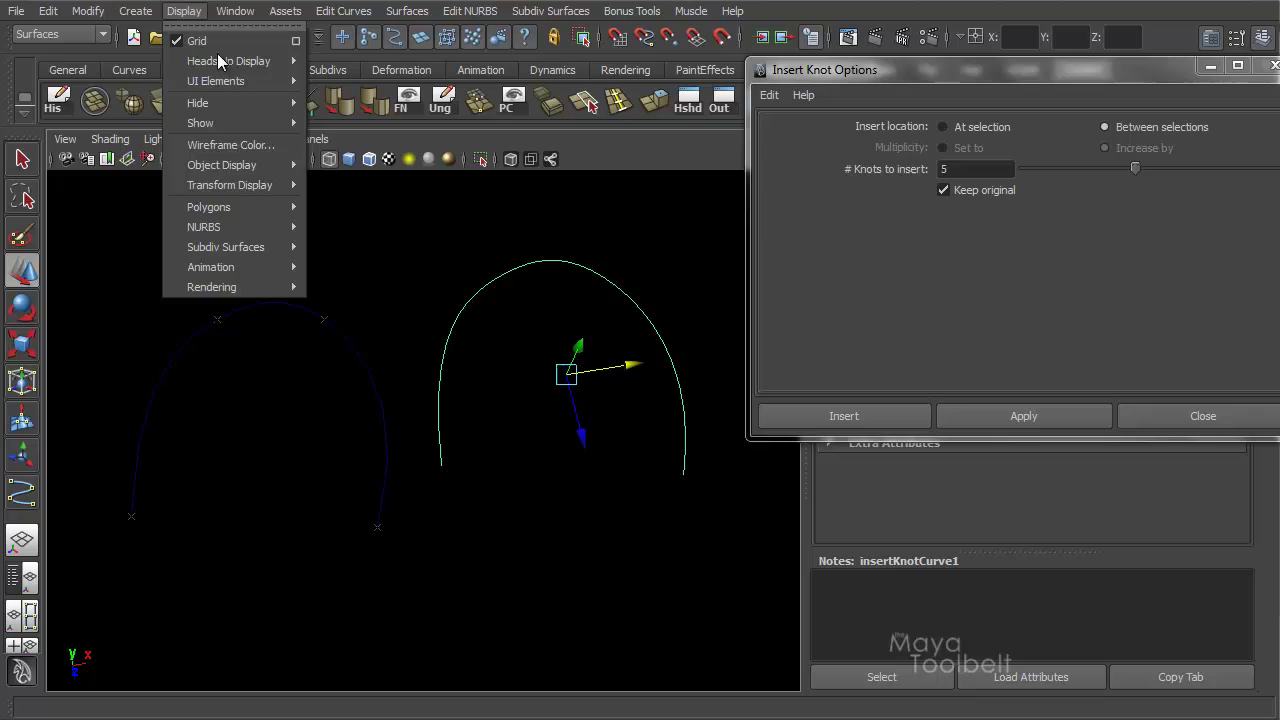
pyautogui.moveTo(251, 228)
pyautogui.click(368, 252)
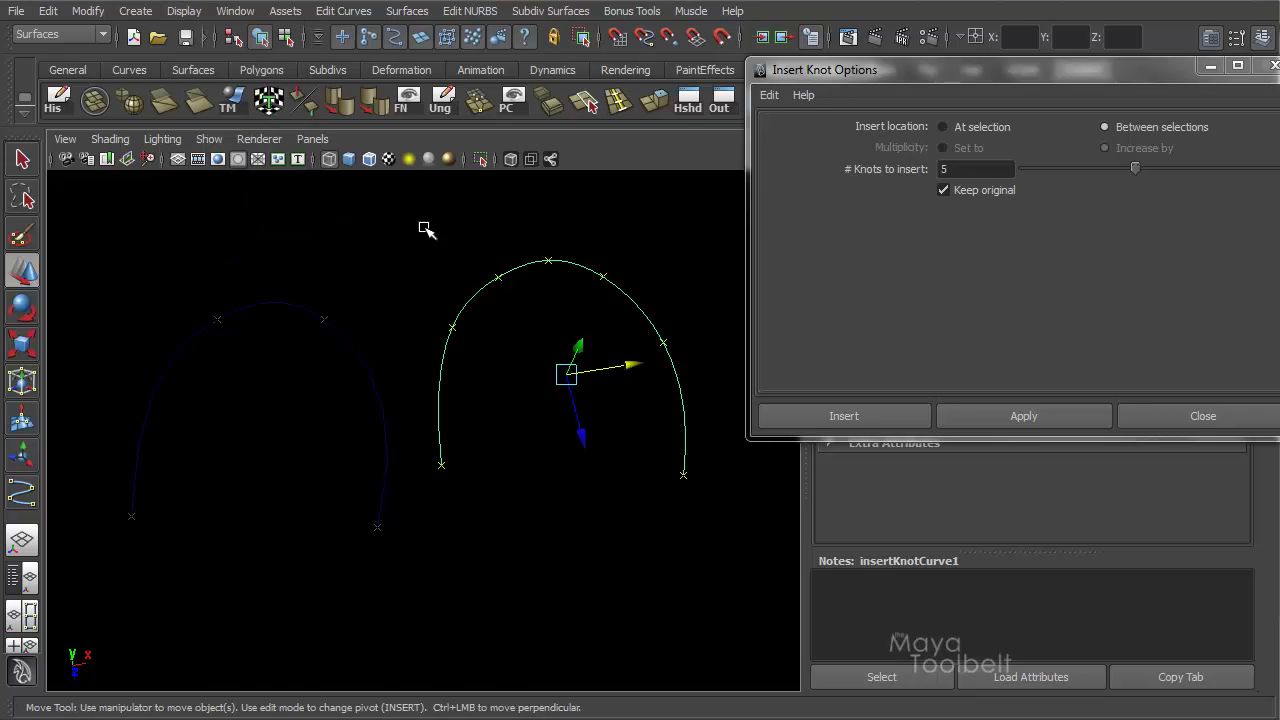
# Move the 5-knot copy level with the original arch and compare the edit point layout of the two curves
pyautogui.moveTo(570, 390); pyautogui.dragTo(553, 443)
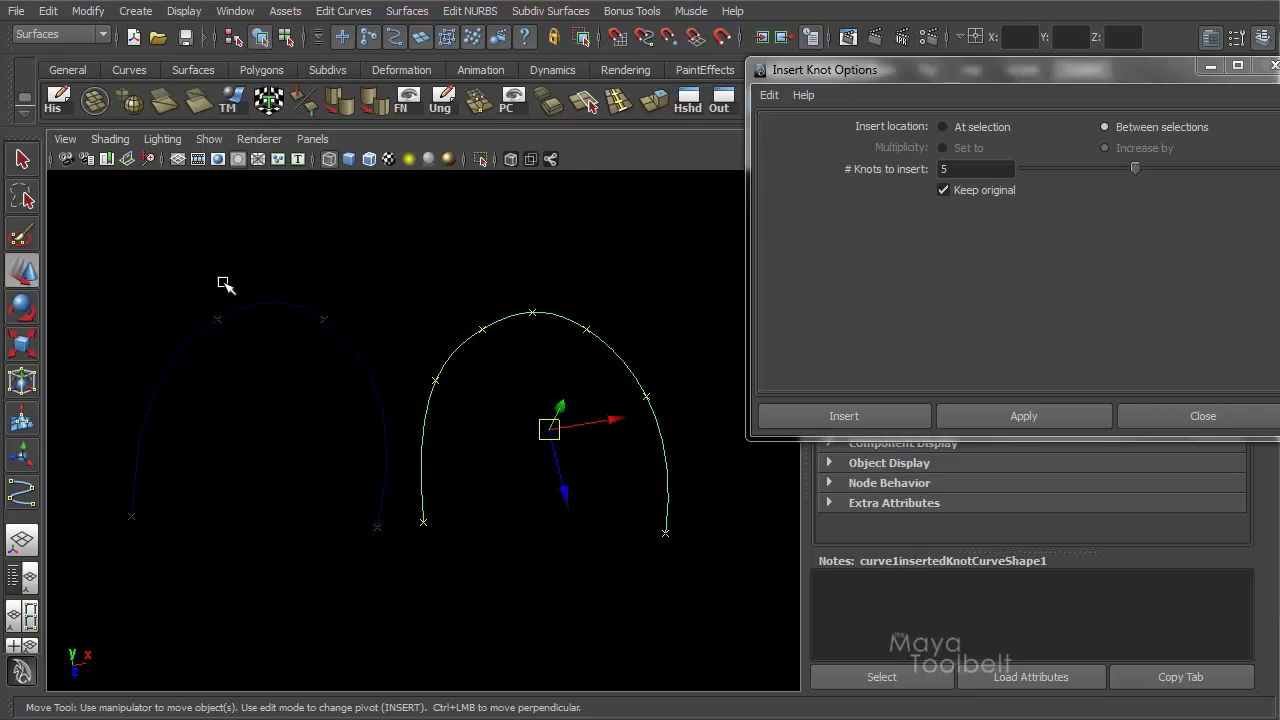
pyautogui.moveTo(198, 260); pyautogui.dragTo(358, 370)
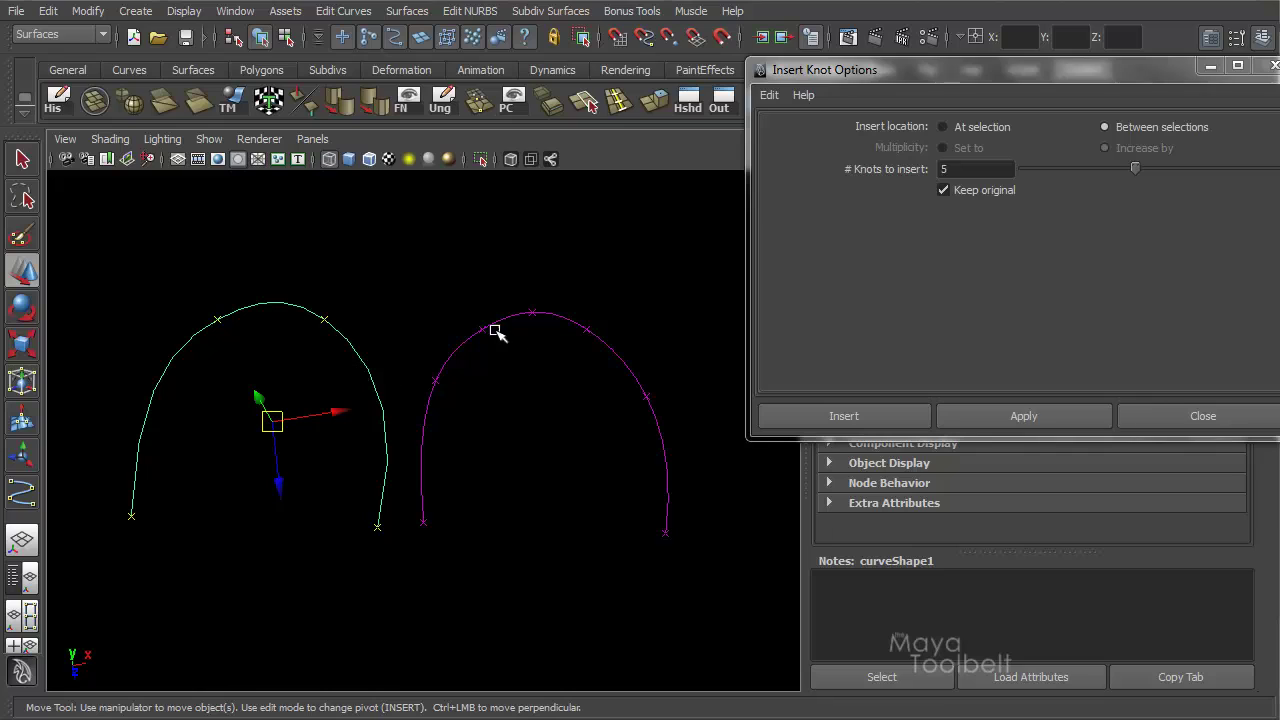
pyautogui.moveTo(563, 351); pyautogui.dragTo(609, 349)
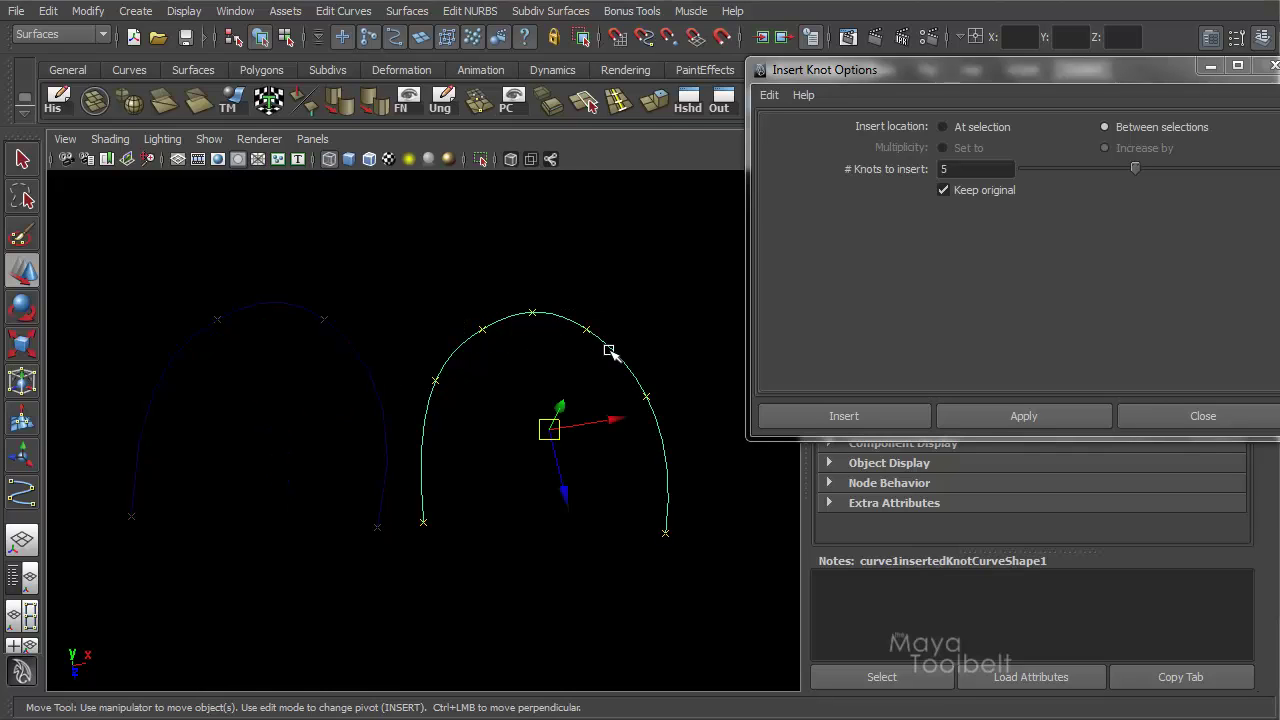
pyautogui.moveTo(394, 360); pyautogui.dragTo(693, 453)
pyautogui.moveTo(408, 509); pyautogui.dragTo(734, 611)
# Review the Rebuild Curve options for the 5-knot copy and close them without rebuilding
pyautogui.click(343, 11)
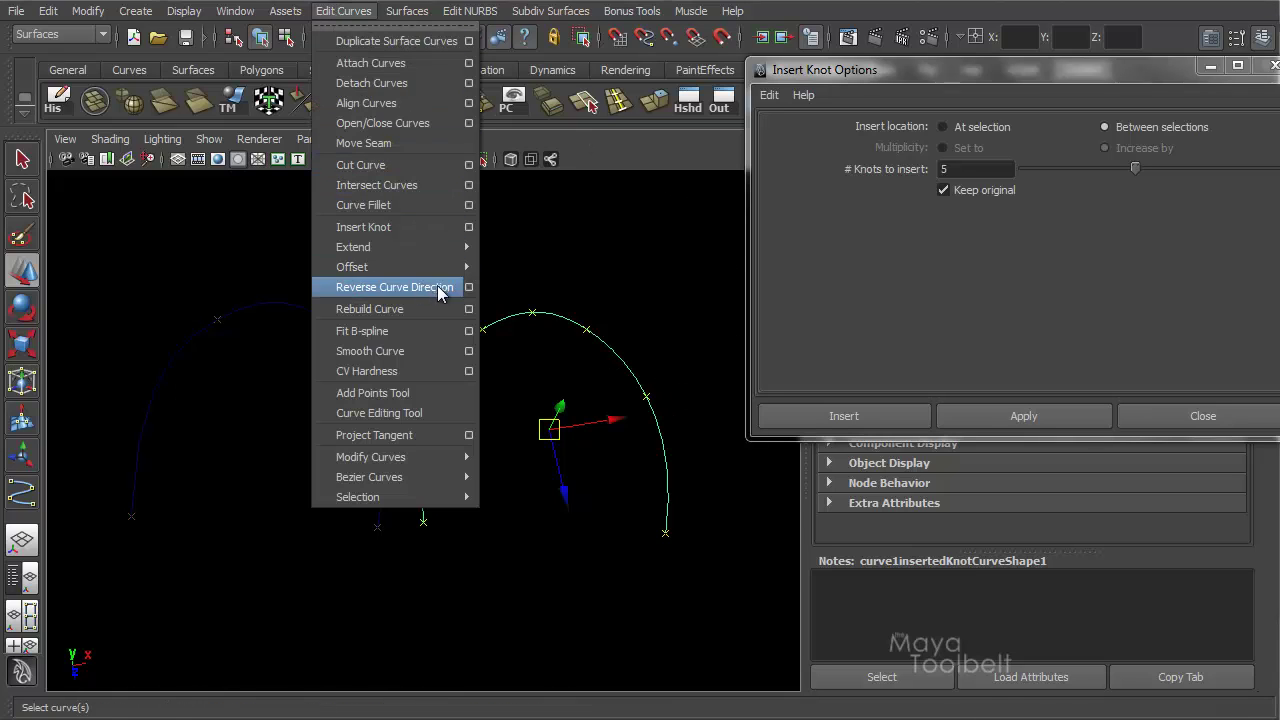
pyautogui.click(469, 309)
pyautogui.moveTo(918, 63); pyautogui.dragTo(815, 73)
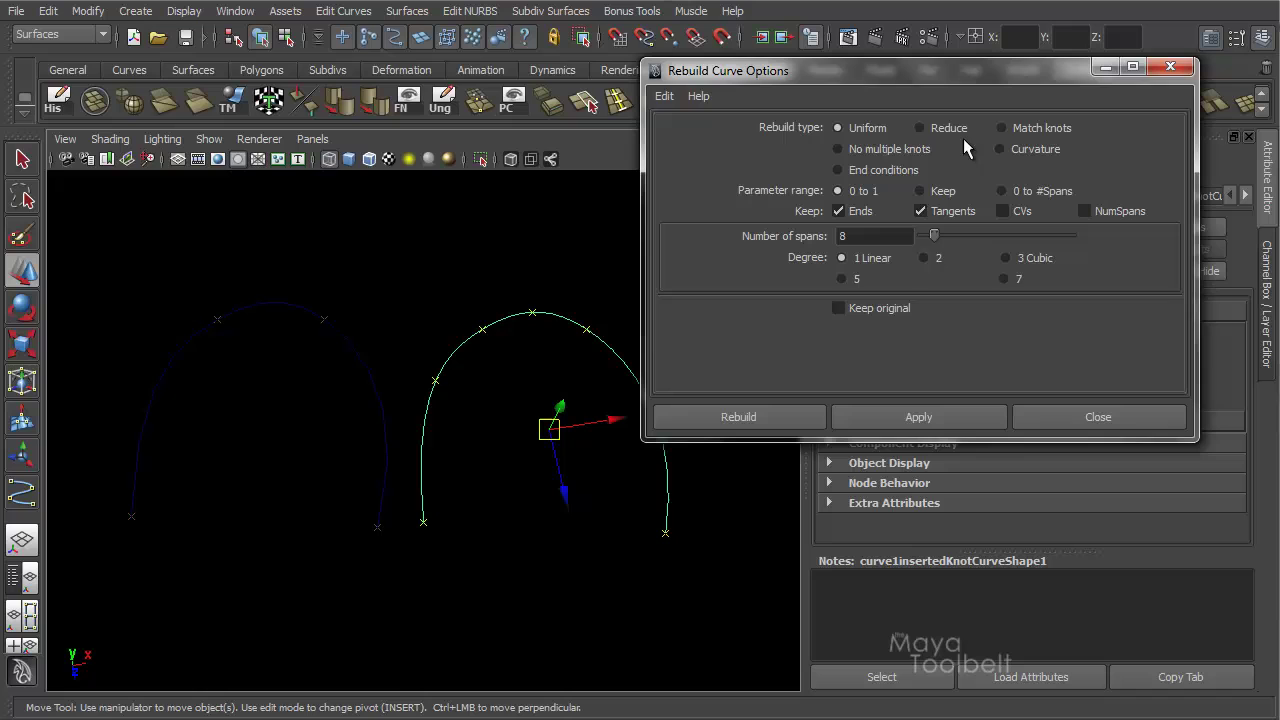
pyautogui.click(1088, 414)
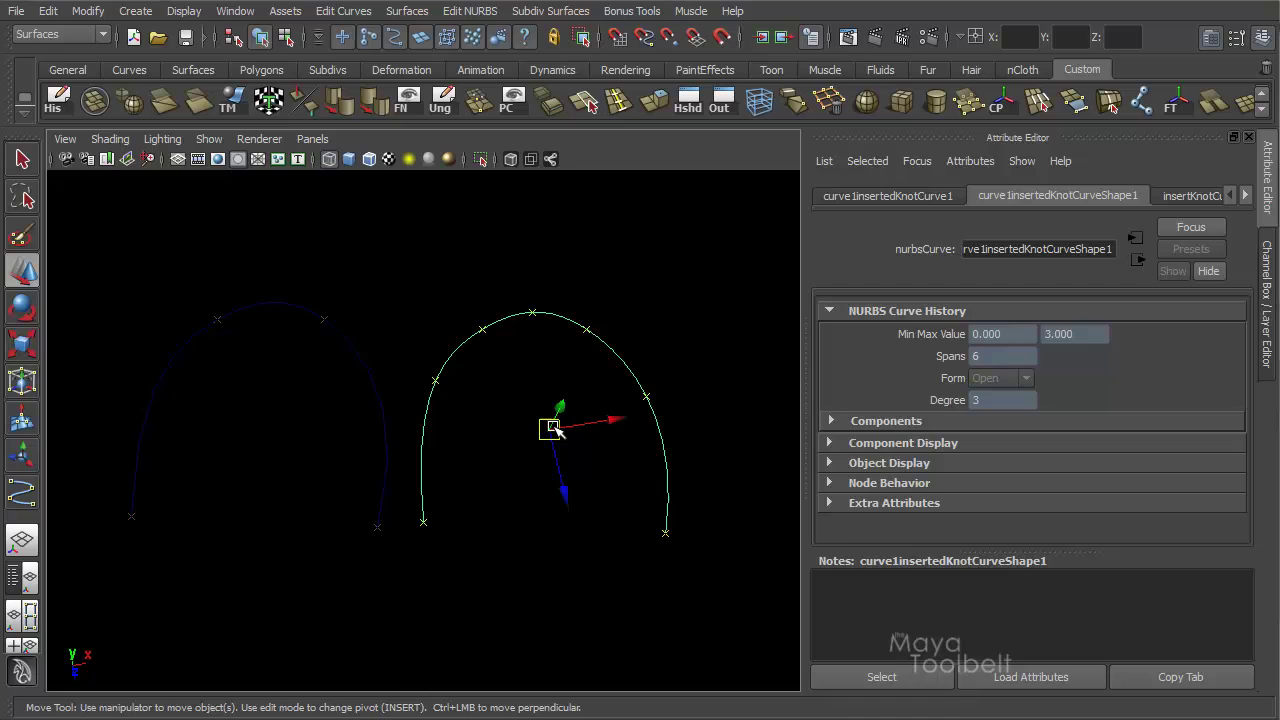
# Delete the 5-knot copy and select the original arch curve
pyautogui.moveTo(522, 300); pyautogui.dragTo(564, 348)
pyautogui.click(443, 306)
pyautogui.click(355, 345)
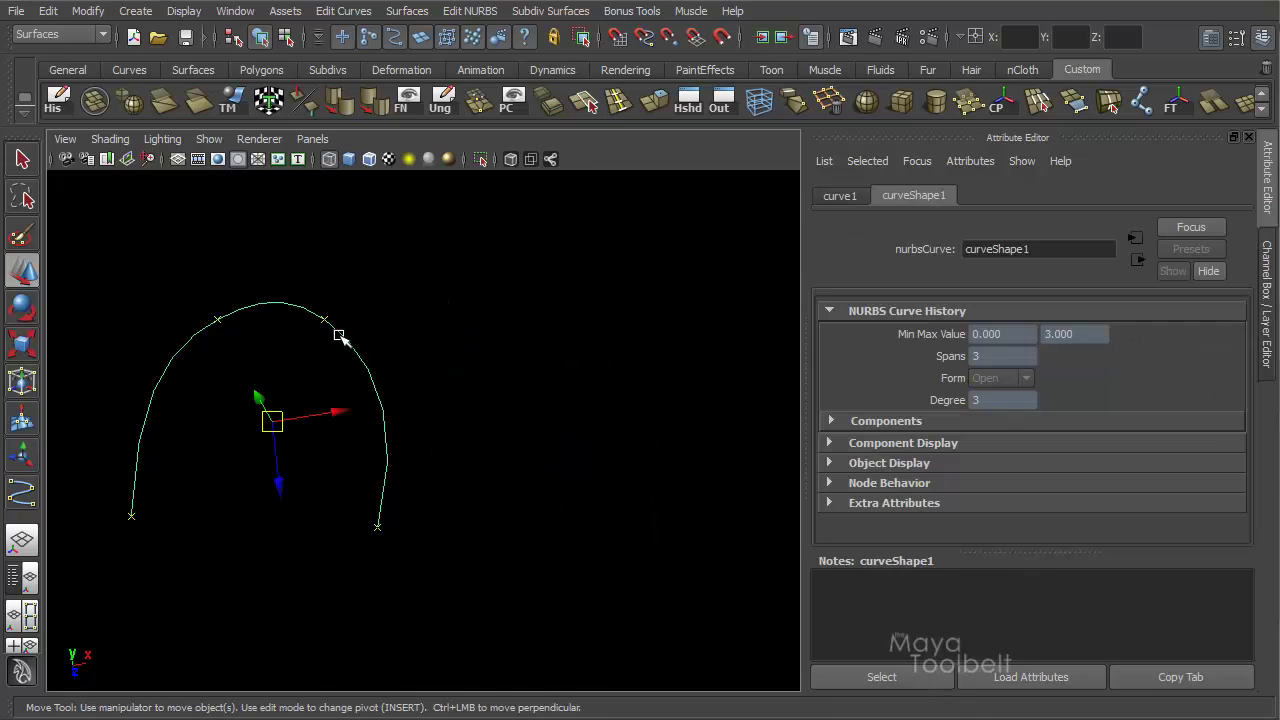
# Put the original arch in Curve Point mode and set the Insert Knot location to At selection
pyautogui.moveTo(340, 338); pyautogui.dragTo(345, 287, button='right')
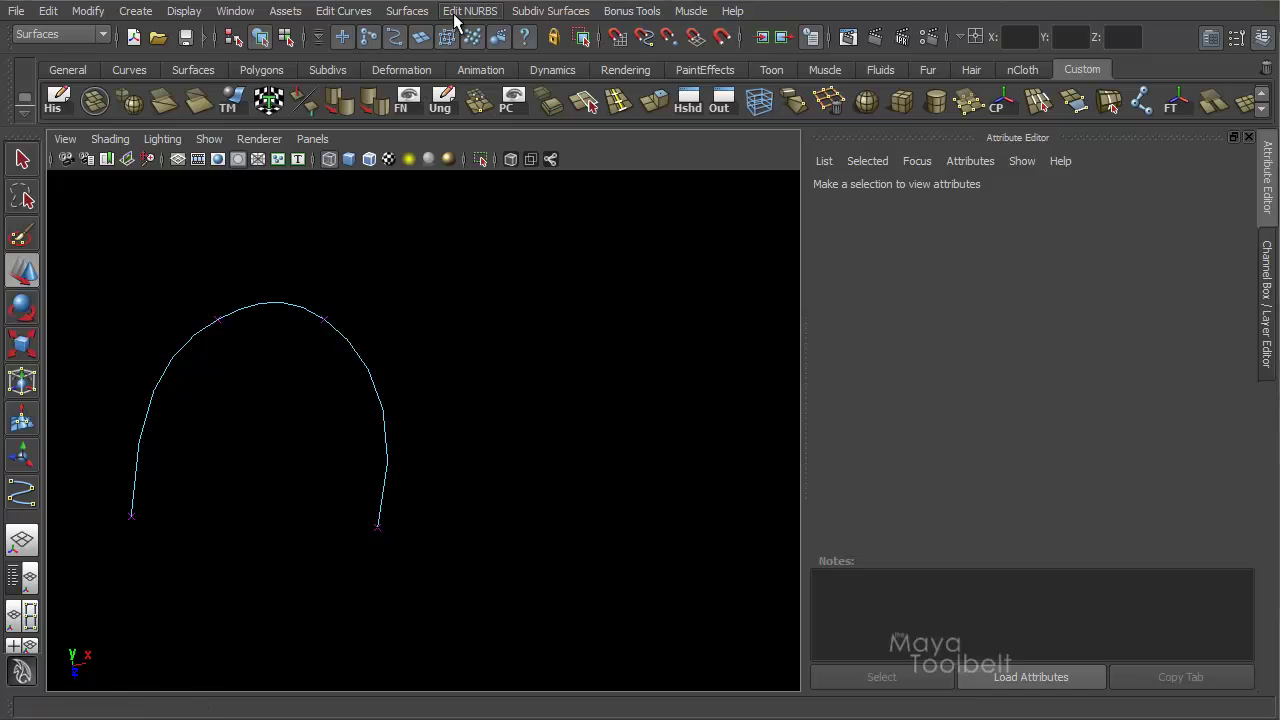
pyautogui.click(358, 11)
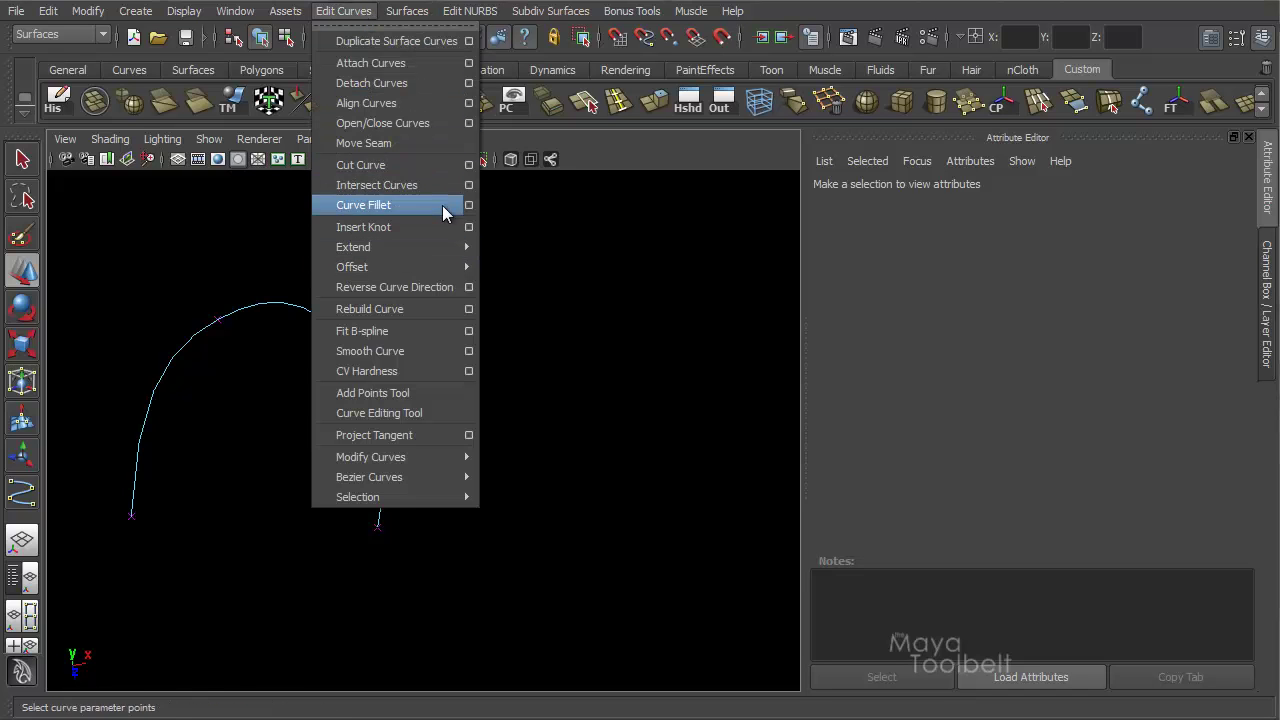
pyautogui.click(469, 228)
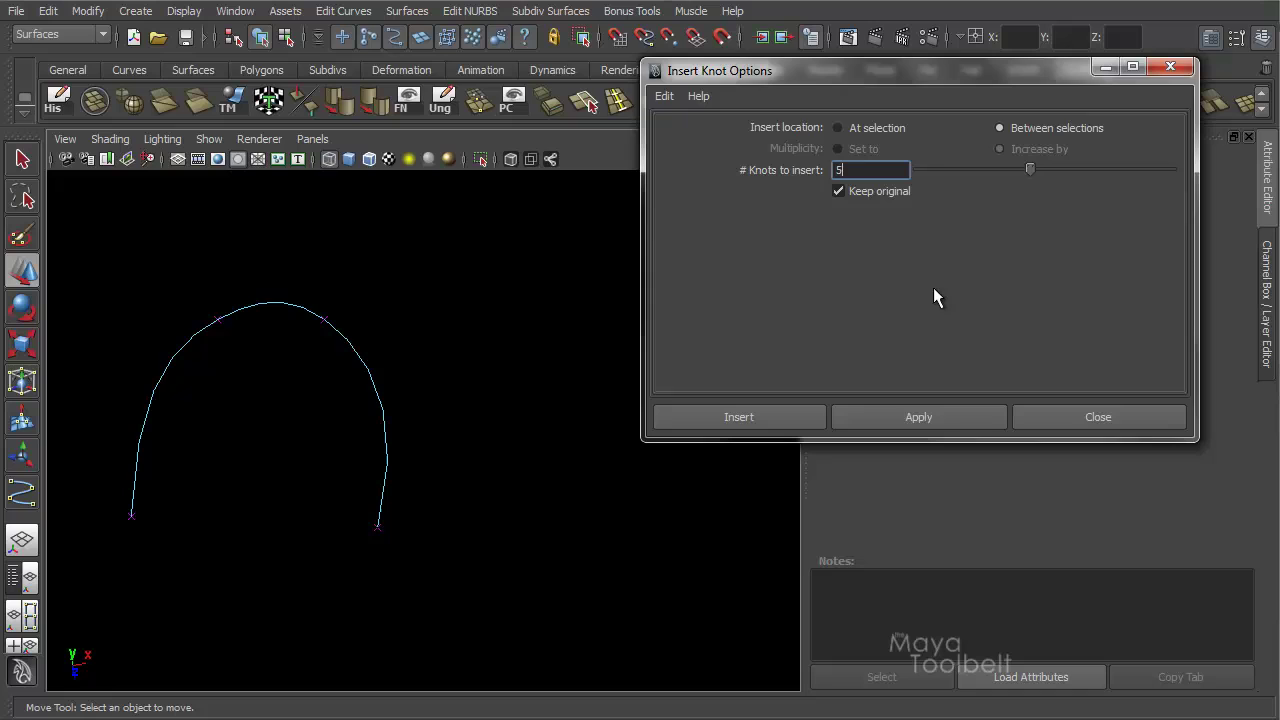
pyautogui.moveTo(806, 86); pyautogui.dragTo(754, 195)
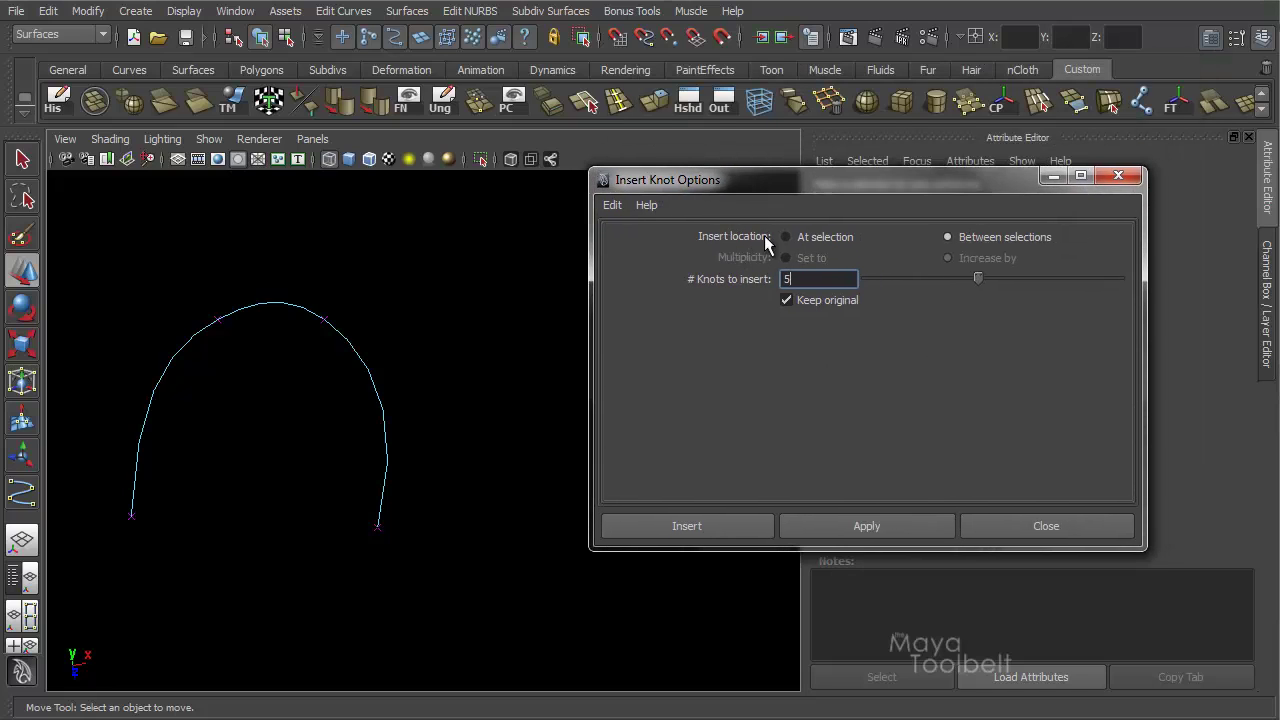
pyautogui.click(816, 238)
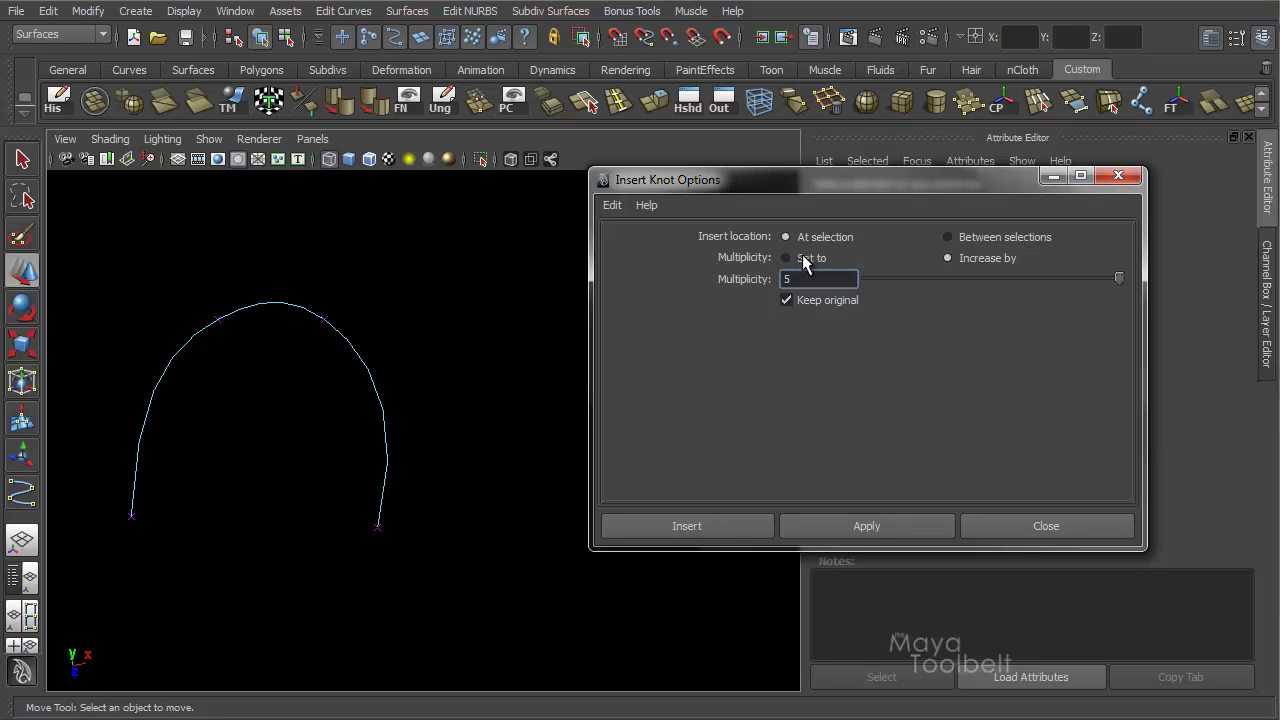
# Select a curve point on the original arch between its two upper edit points
pyautogui.keyDown('alt'); pyautogui.moveTo(405, 391); pyautogui.dragTo(226, 374); pyautogui.keyUp('alt')
pyautogui.rightClick(230, 377)
pyautogui.moveTo(230, 377); pyautogui.dragTo(243, 333, button='right')
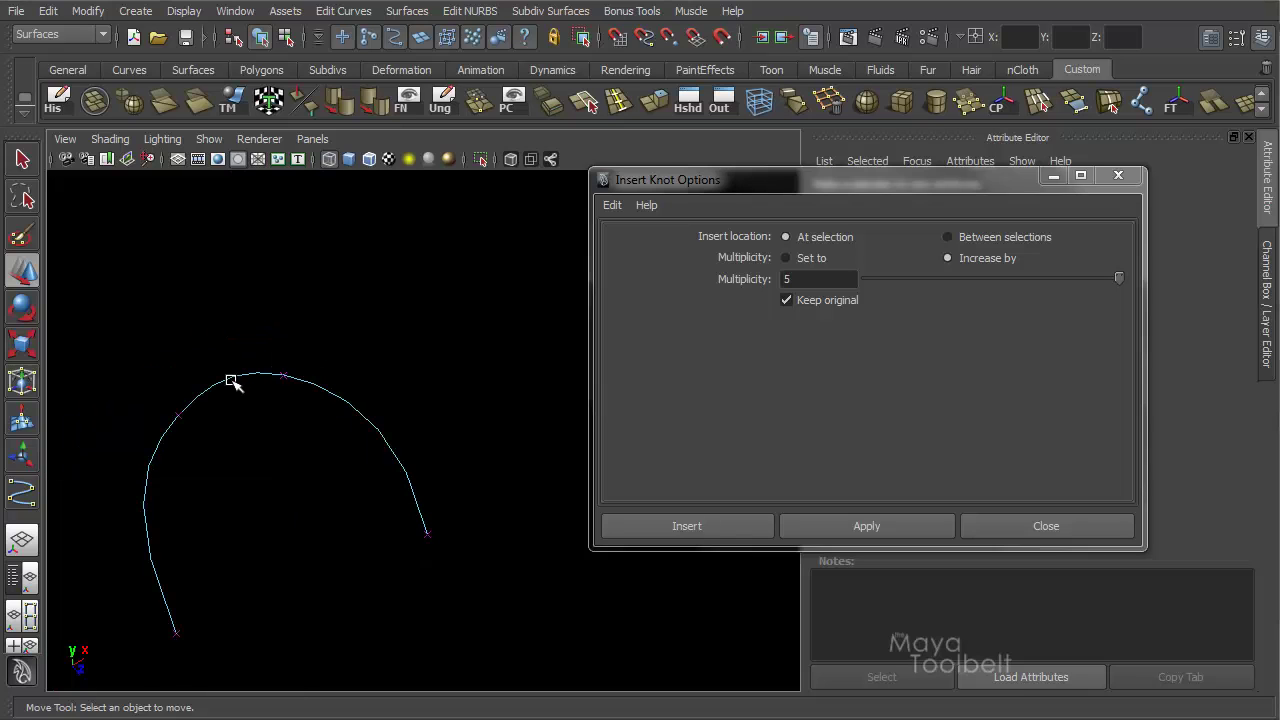
pyautogui.click(230, 376)
pyautogui.keyDown('alt'); pyautogui.moveTo(297, 340); pyautogui.dragTo(445, 305); pyautogui.keyUp('alt')
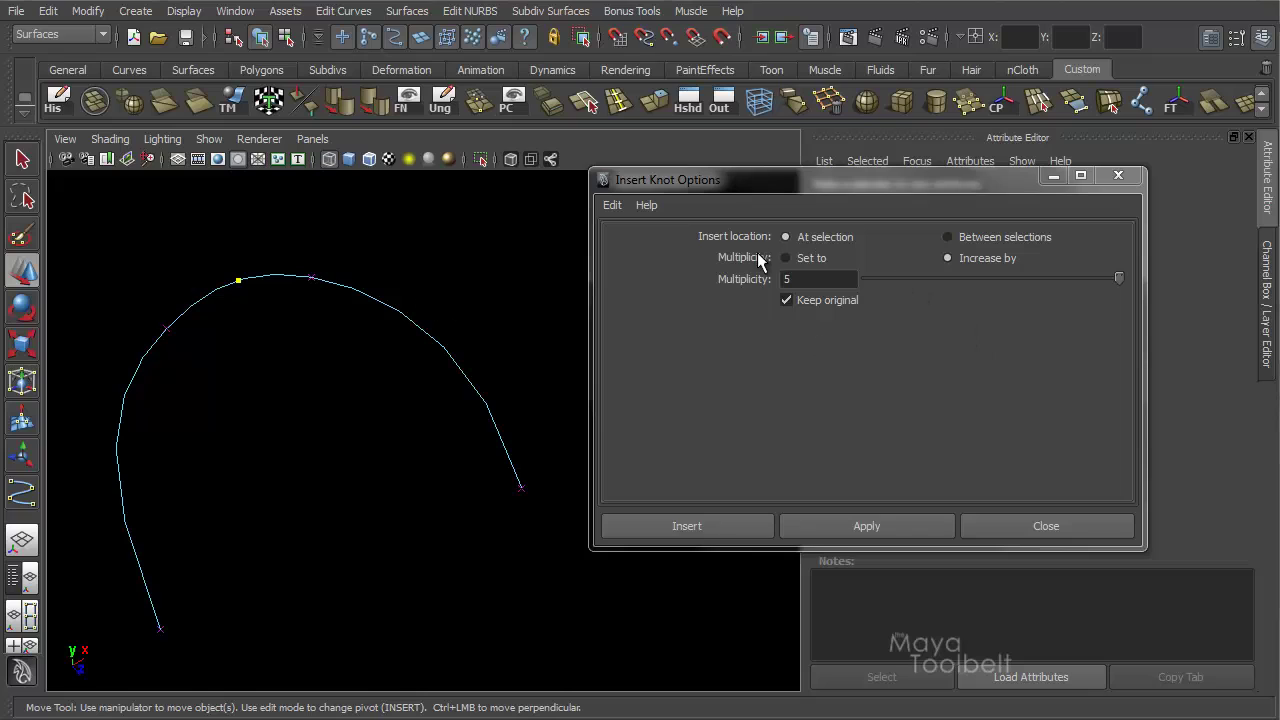
# Reset the Insert Knot settings and insert at the selected point with Increase by, Multiplicity 5 and Keep original enabled
pyautogui.click(612, 204)
pyautogui.click(640, 246)
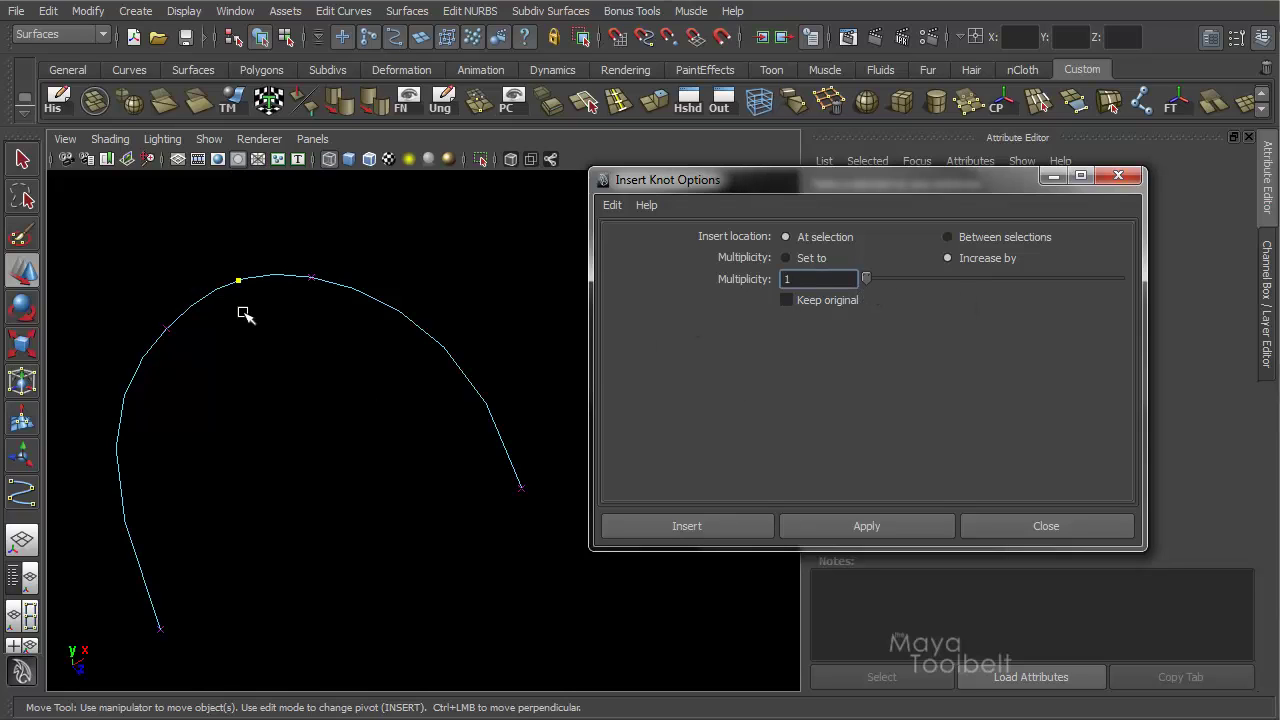
pyautogui.click(785, 257)
pyautogui.click(838, 525)
# Move the new multiplicity-5 copy beside the original arch and display its edit points
pyautogui.scroll(-3, 538, 429)
pyautogui.moveTo(394, 423); pyautogui.dragTo(457, 408)
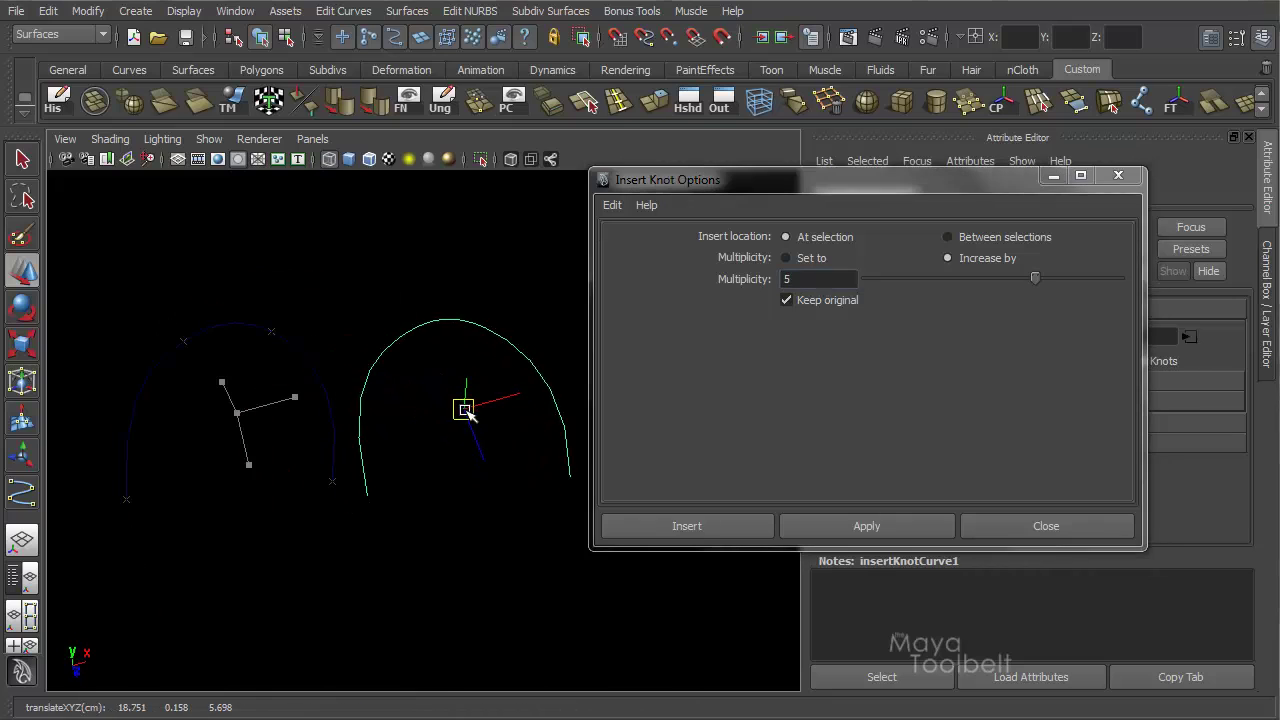
pyautogui.click(186, 12)
pyautogui.moveTo(264, 229)
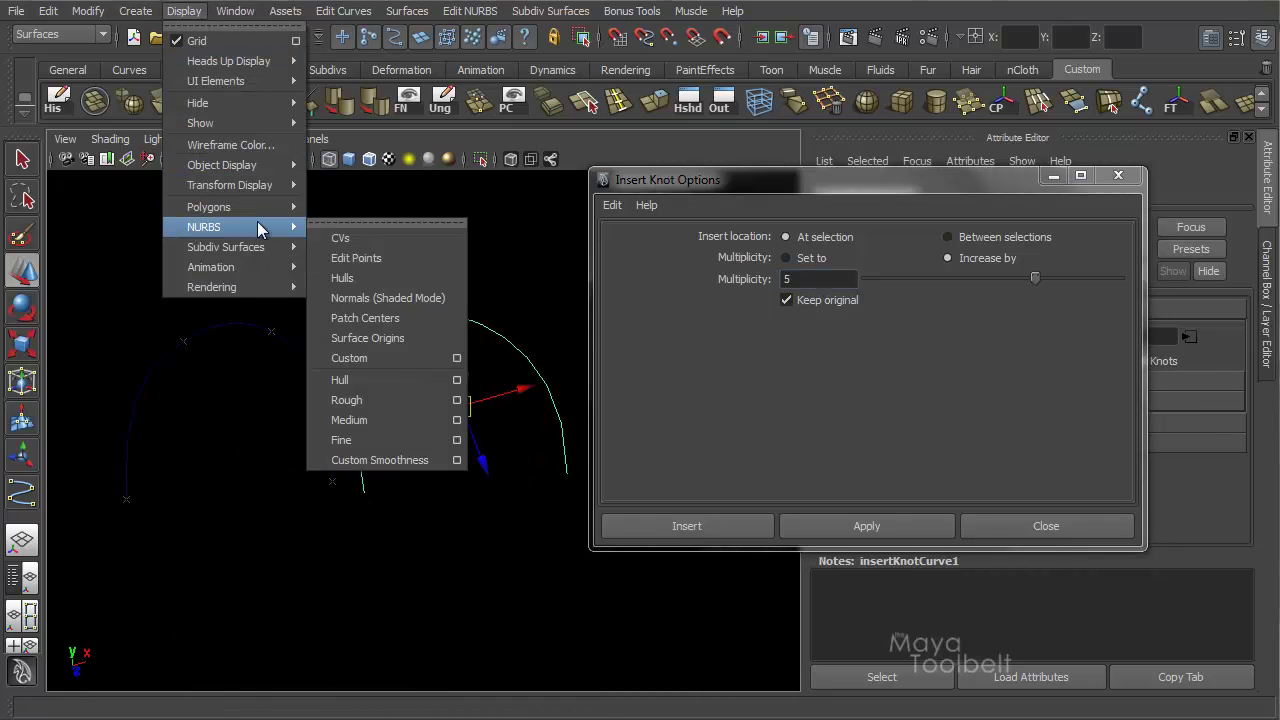
pyautogui.click(362, 256)
pyautogui.keyDown('alt'); pyautogui.moveTo(417, 331); pyautogui.dragTo(451, 363); pyautogui.keyUp('alt')
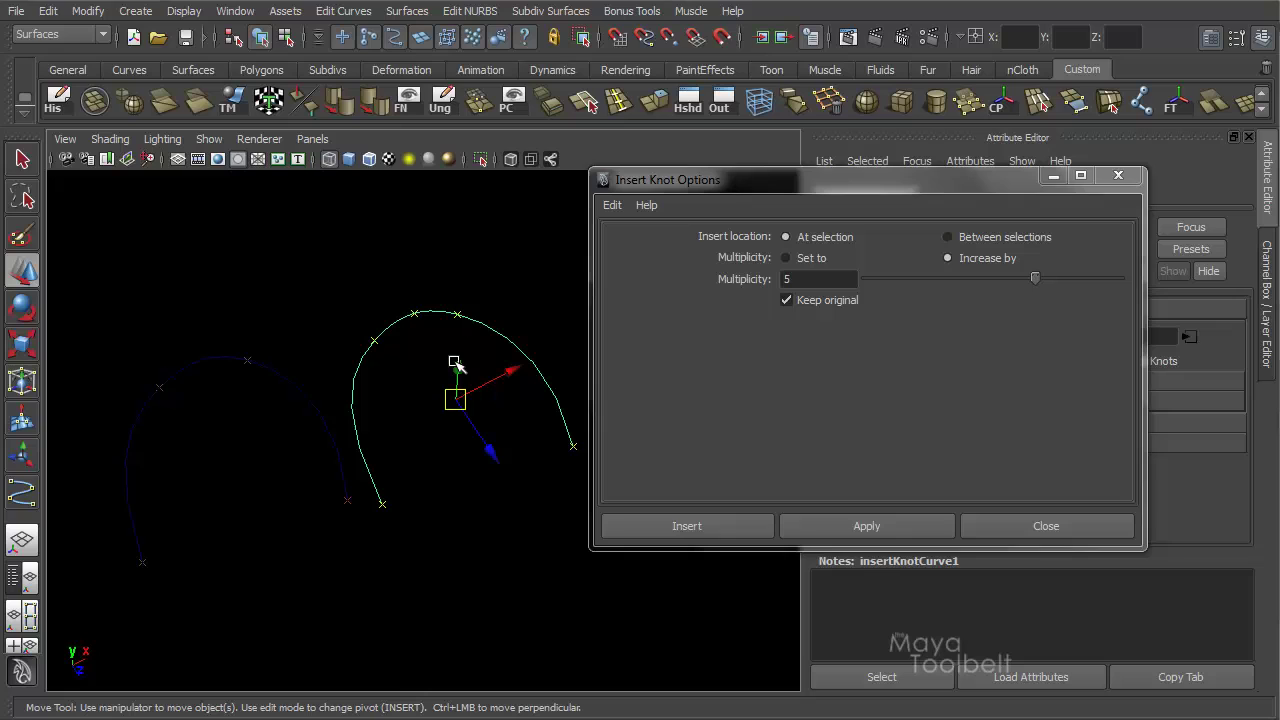
# Show the control vertices of the multiplicity-5 copy and examine those around the inserted knot
pyautogui.click(430, 320)
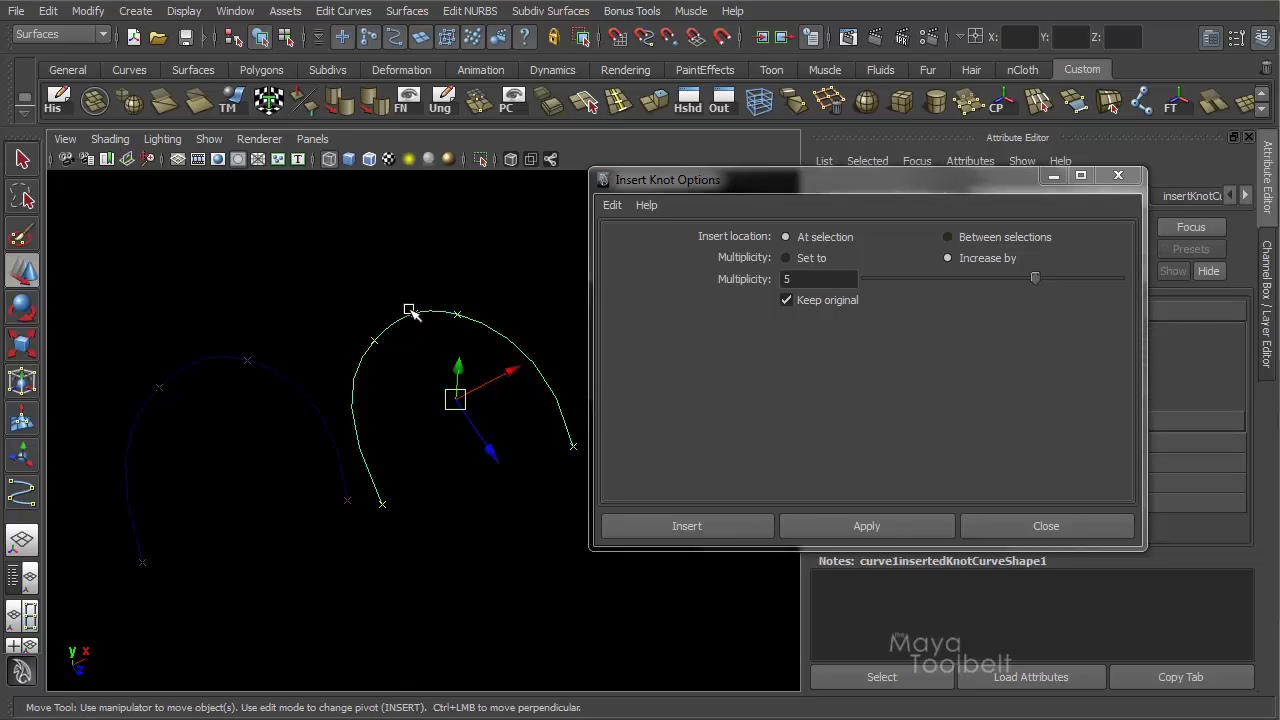
pyautogui.rightClick(410, 321)
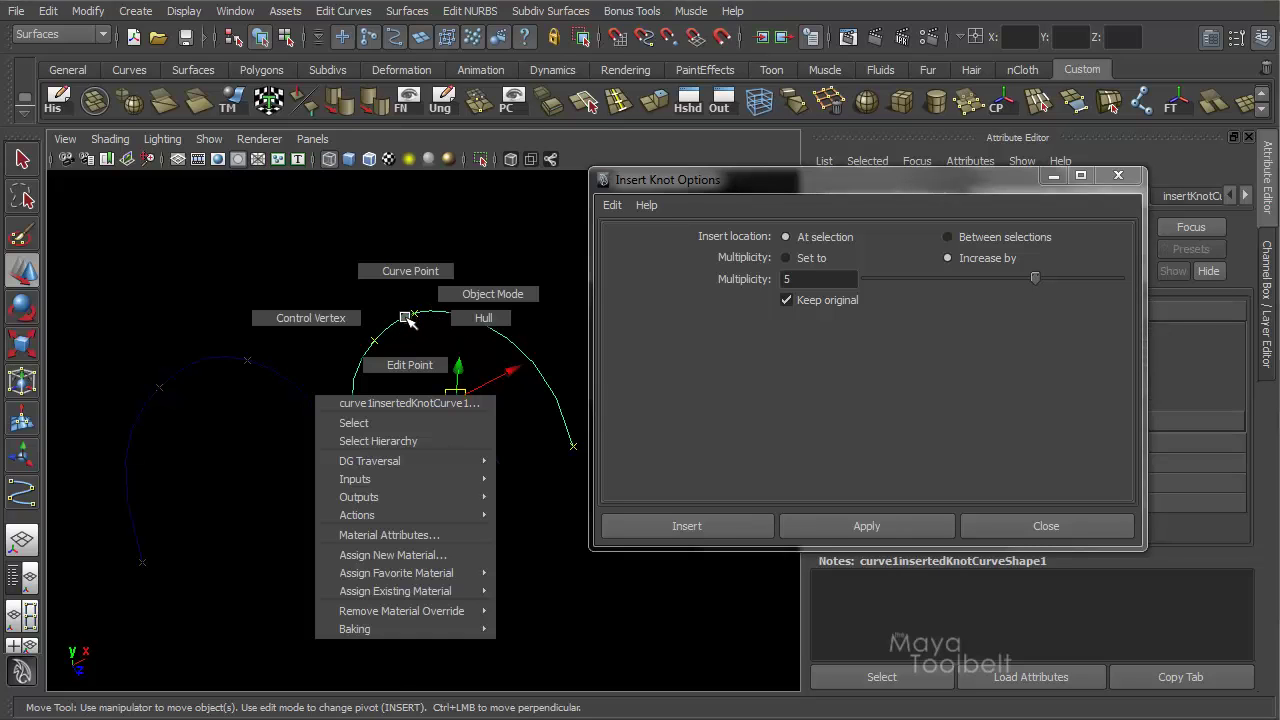
pyautogui.moveTo(410, 321); pyautogui.dragTo(345, 320, button='right')
pyautogui.keyDown('alt'); pyautogui.moveTo(430, 388); pyautogui.dragTo(401, 372); pyautogui.keyUp('alt')
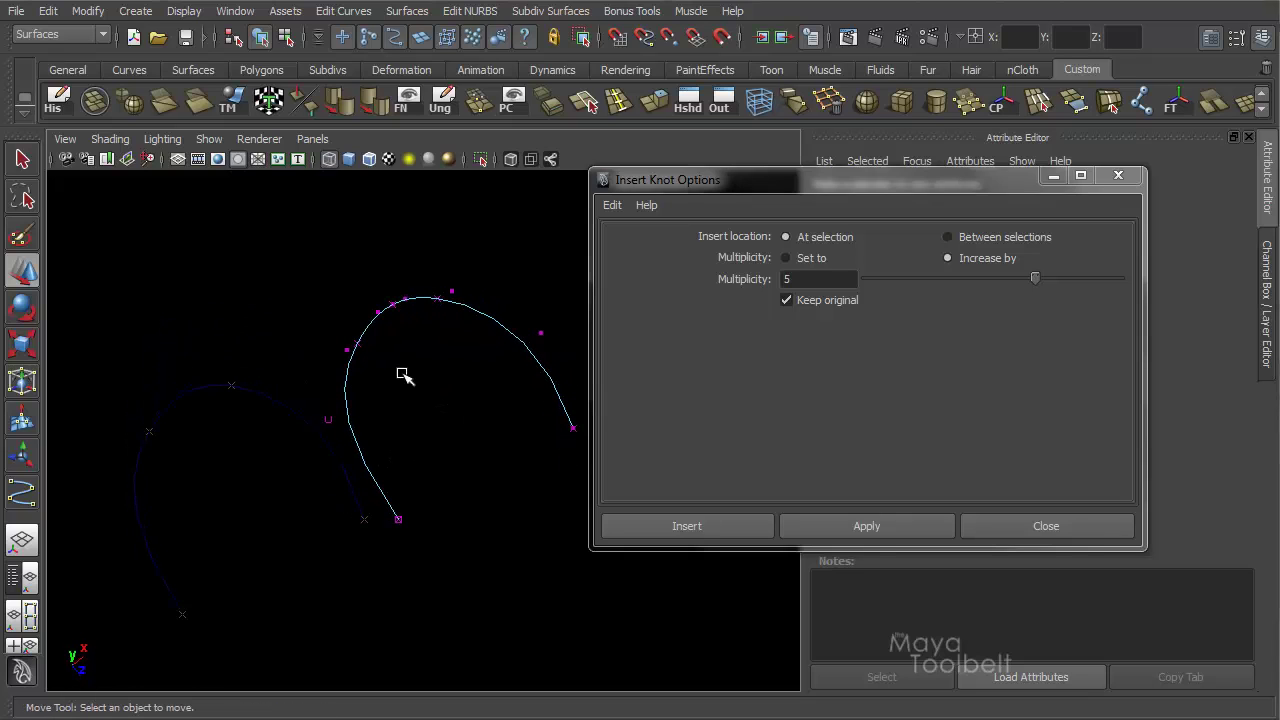
pyautogui.click(345, 347)
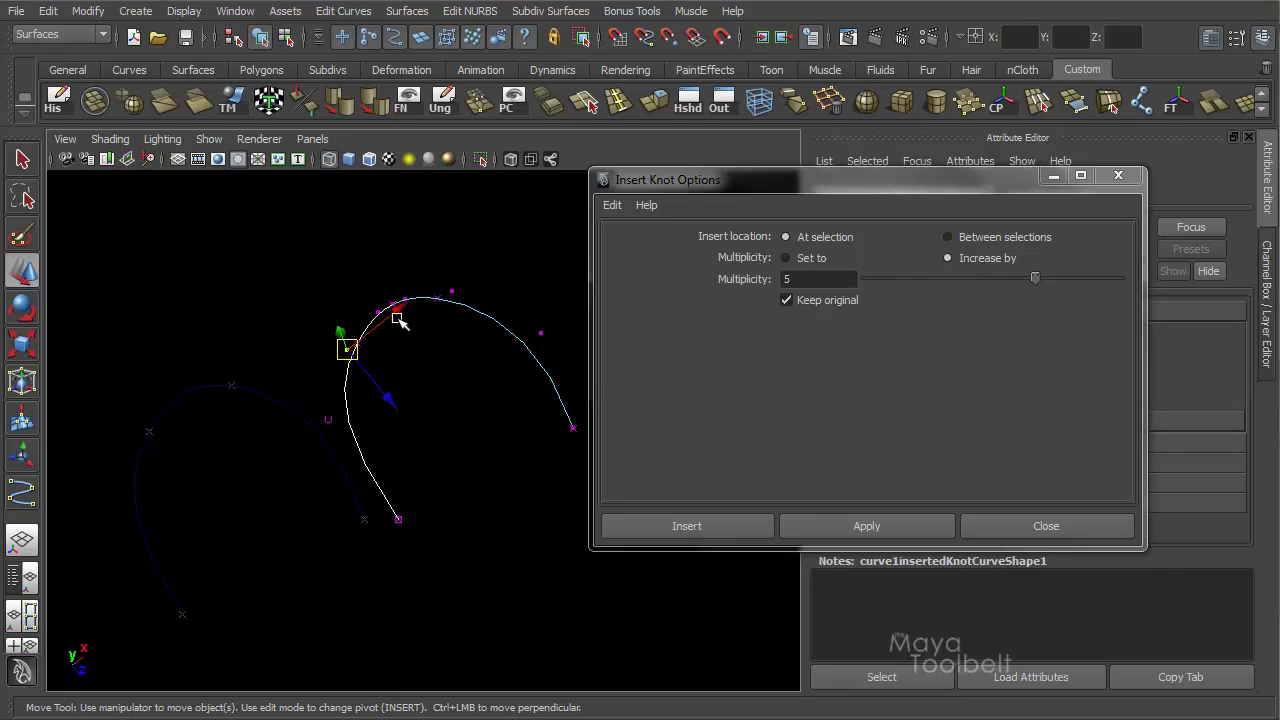
pyautogui.click(500, 318)
pyautogui.moveTo(440, 268); pyautogui.dragTo(440, 360)
# Switch the multiplicity-5 copy to Edit Point mode and pull the inserted edit point outward into a sharp peak
pyautogui.rightClick(405, 299)
pyautogui.rightClick(436, 294)
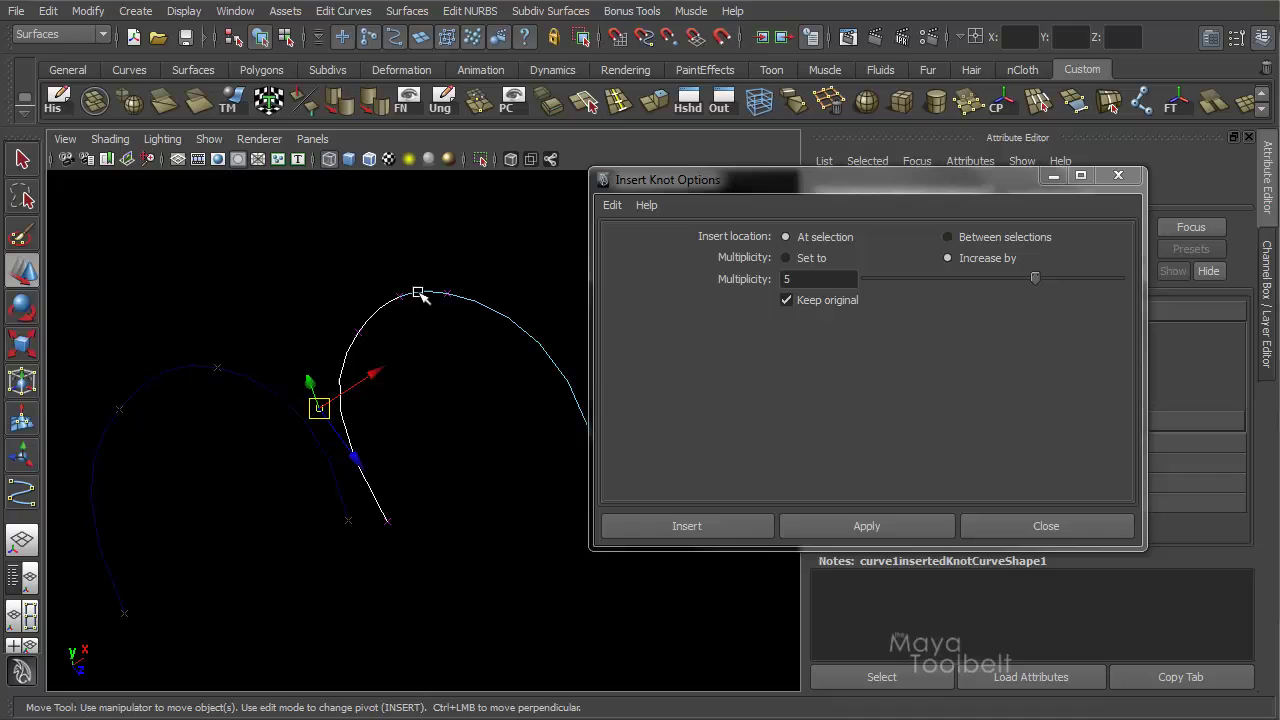
pyautogui.click(400, 289)
pyautogui.moveTo(400, 288); pyautogui.dragTo(400, 406)
pyautogui.click(320, 337)
pyautogui.click(322, 331)
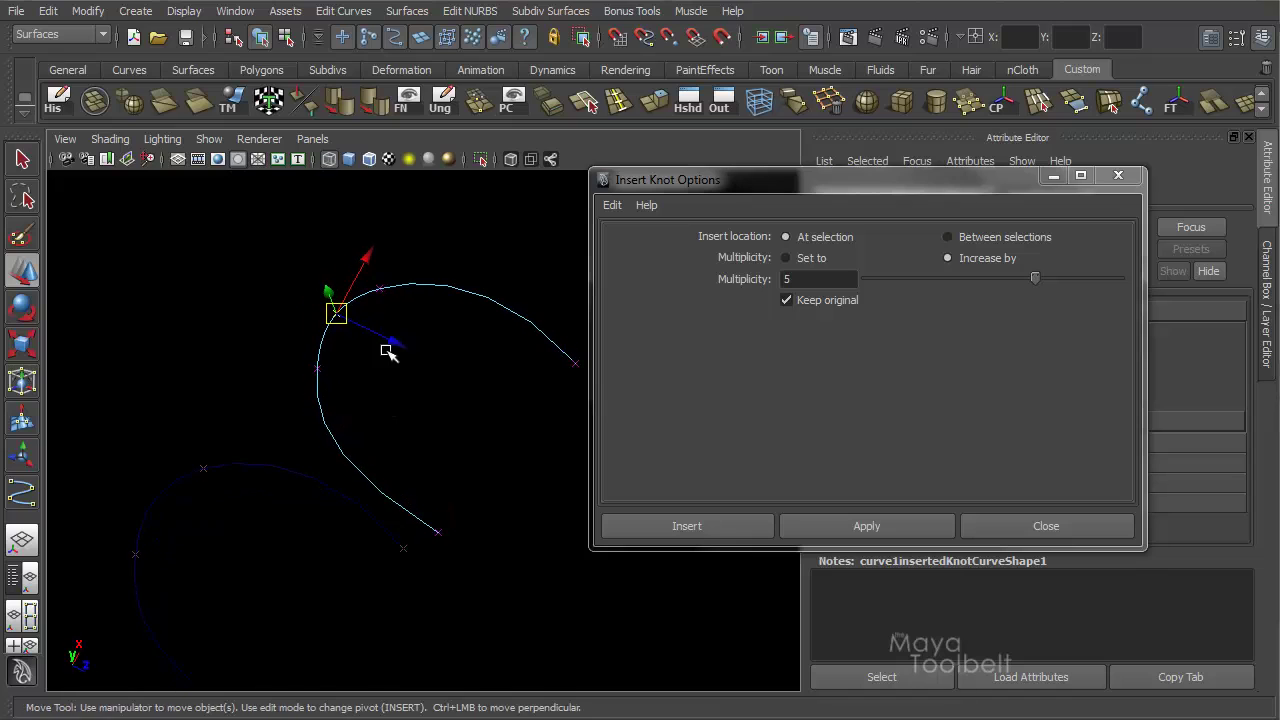
pyautogui.moveTo(386, 350); pyautogui.dragTo(410, 381)
# Insert a knot with Multiplicity 1 at a curve point between the original arch's two upper edit points, keeping the original
pyautogui.click(178, 405)
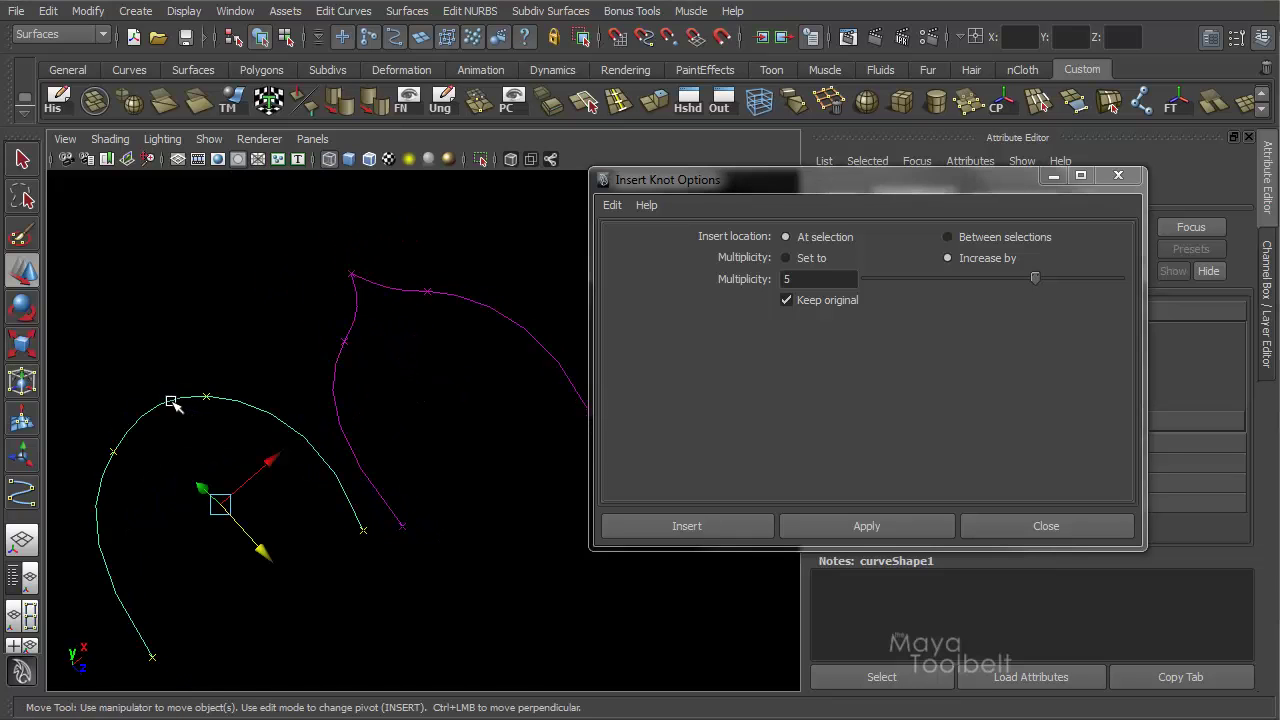
pyautogui.moveTo(172, 403); pyautogui.dragTo(177, 354, button='right')
pyautogui.click(148, 411)
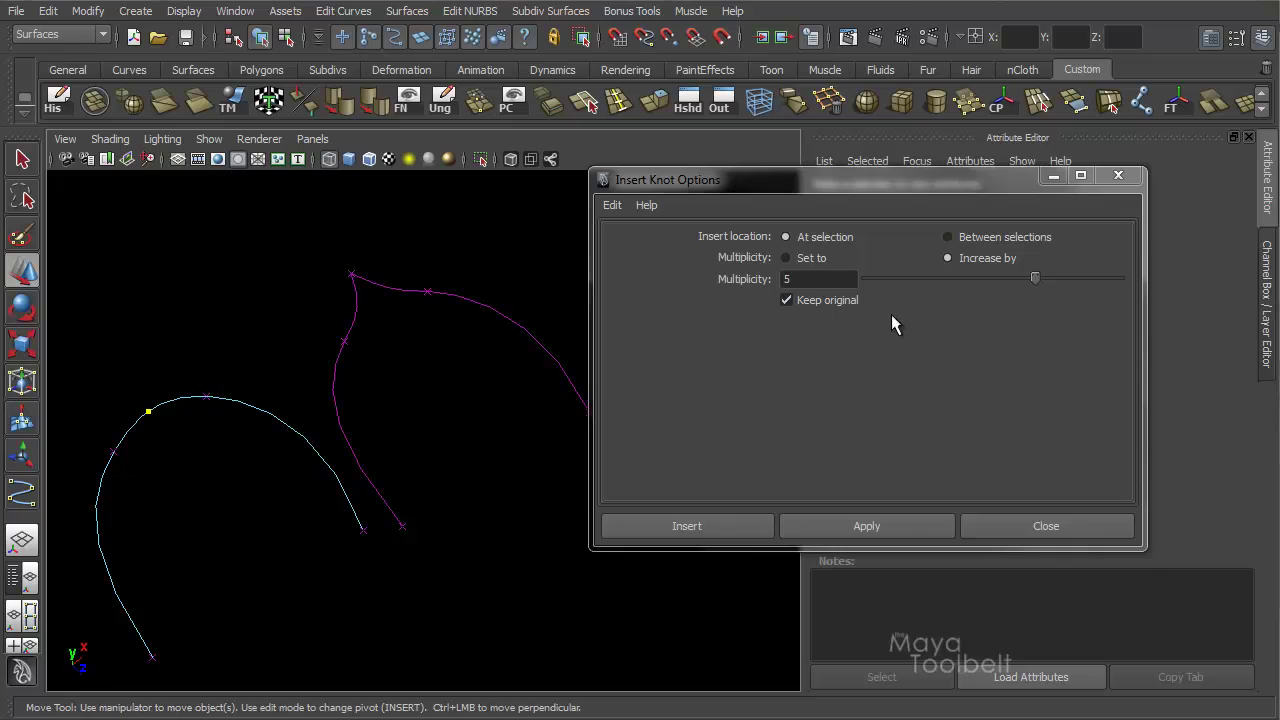
pyautogui.click(1037, 278)
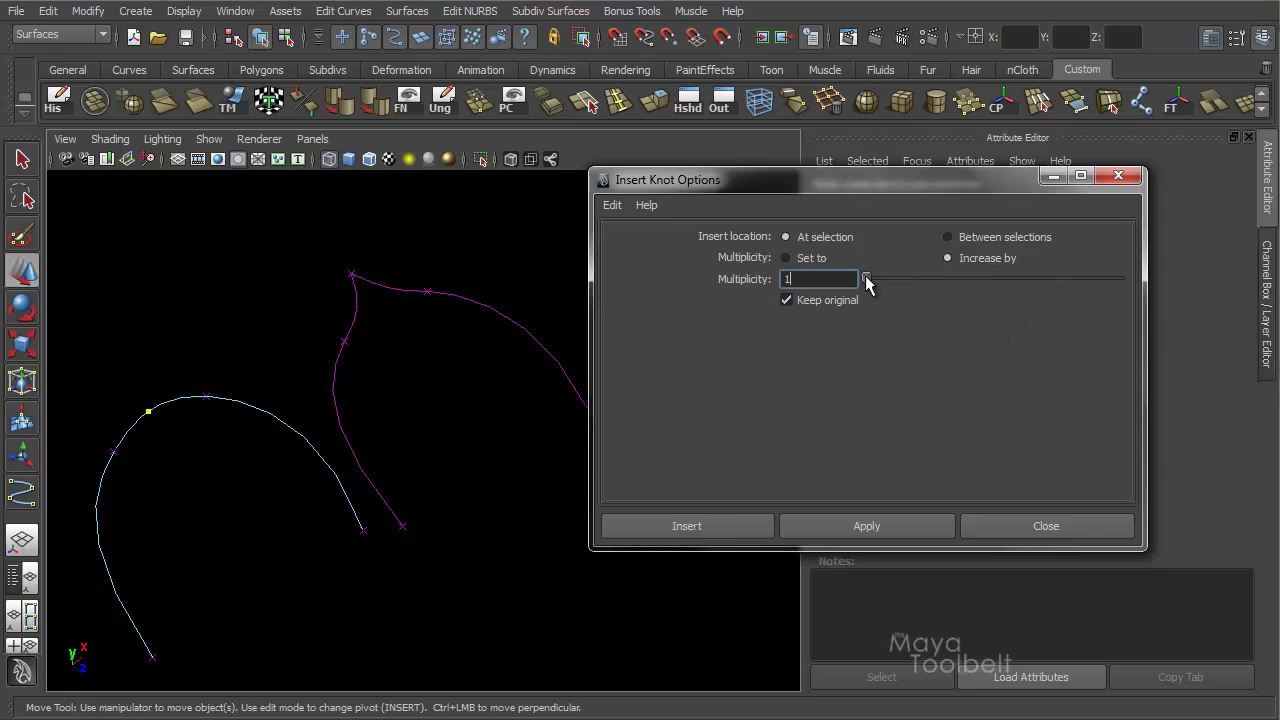
pyautogui.click(866, 526)
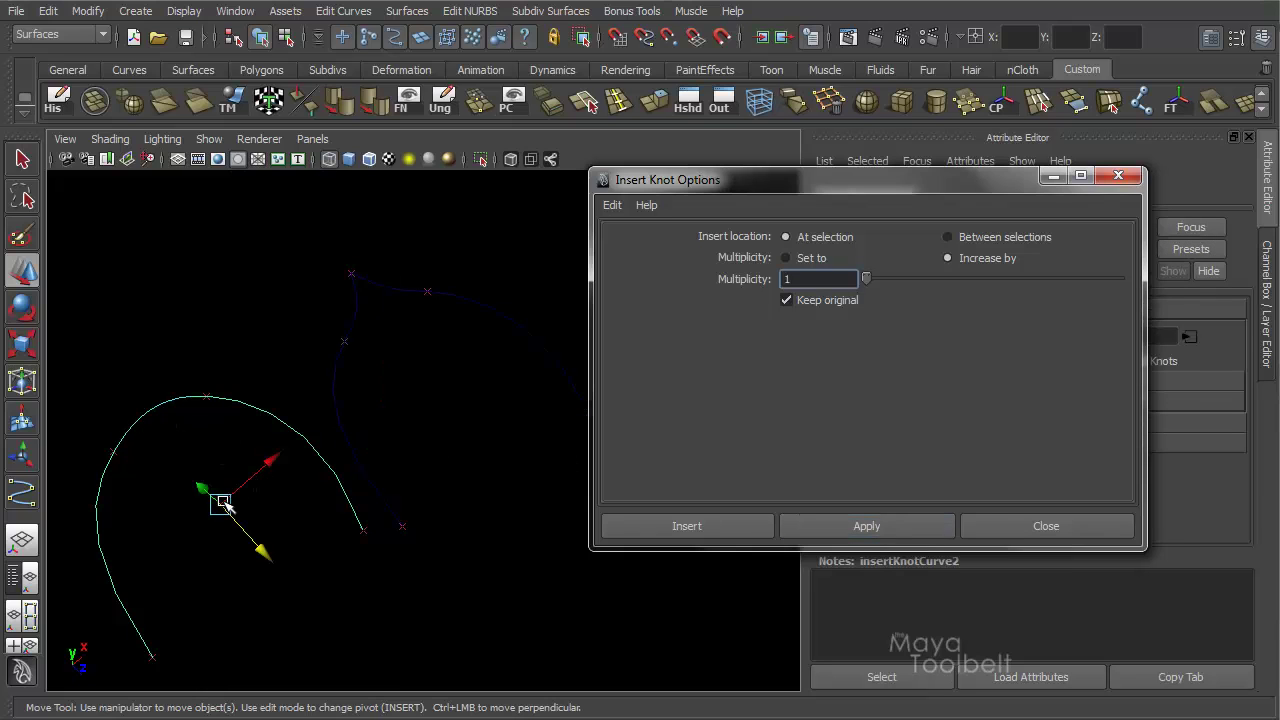
# Move the multiplicity-1 copy away past the peaked curve and display its edit points
pyautogui.keyDown('alt'); pyautogui.moveTo(225, 505); pyautogui.dragTo(414, 240); pyautogui.keyUp('alt')
pyautogui.click(183, 11)
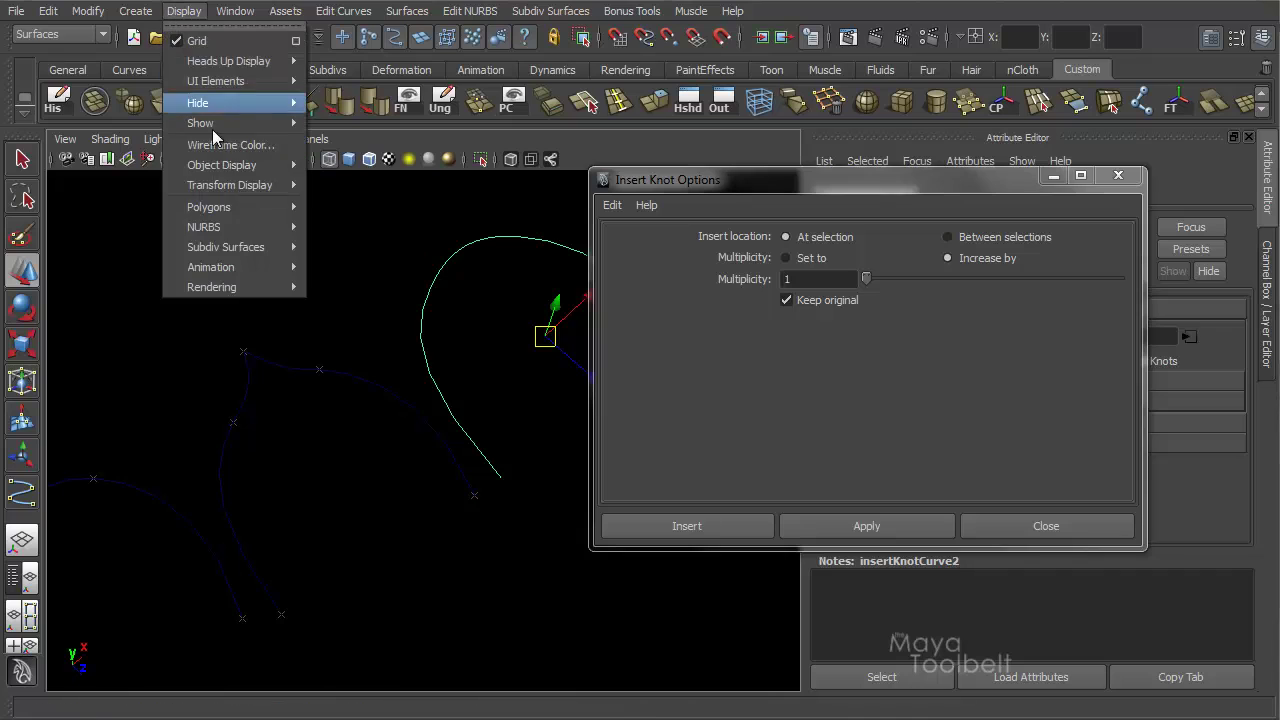
pyautogui.moveTo(272, 229)
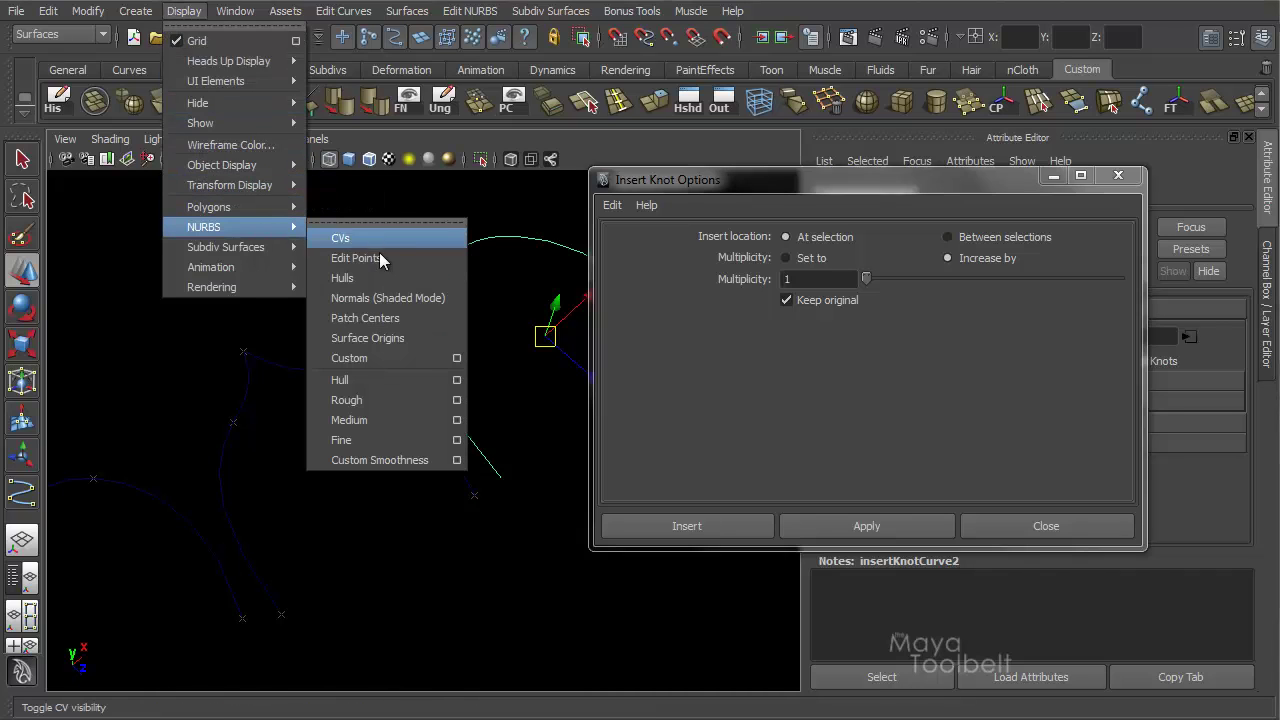
pyautogui.click(380, 257)
# Switch the multiplicity-1 copy to Edit Point mode and shift its inserted edit point slightly along Z
pyautogui.moveTo(479, 241); pyautogui.dragTo(486, 283, button='right')
pyautogui.moveTo(443, 229); pyautogui.dragTo(466, 260)
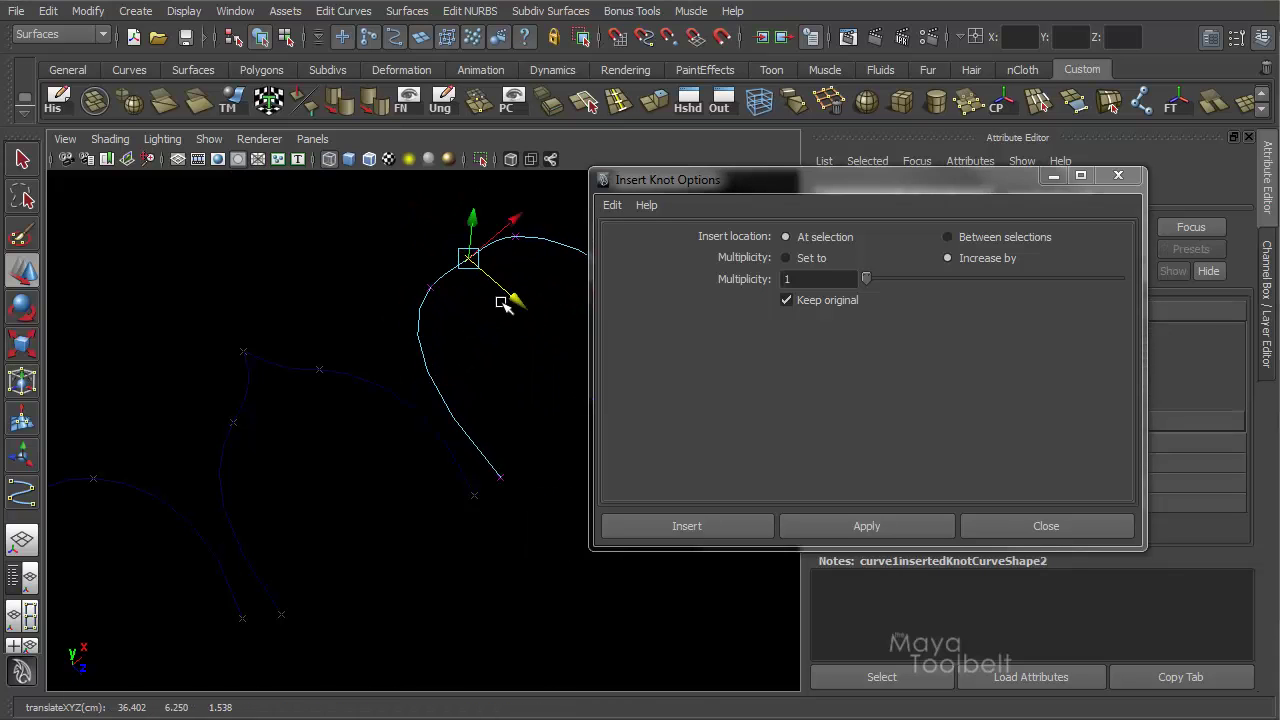
pyautogui.scroll(-3, 503, 294)
pyautogui.scroll(2, 449, 272)
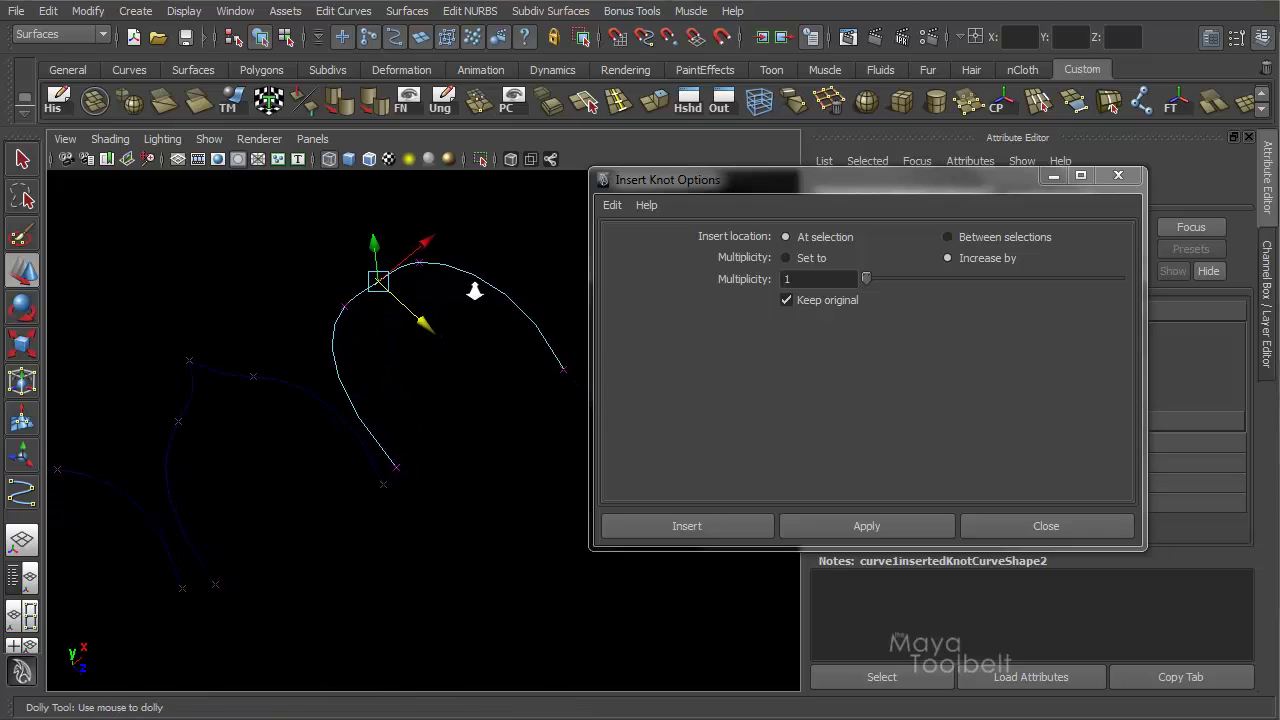
pyautogui.moveTo(420, 306)
pyautogui.mouseDown()
pyautogui.moveTo(457, 331)
pyautogui.moveTo(394, 283)
pyautogui.moveTo(434, 313)
pyautogui.mouseUp()
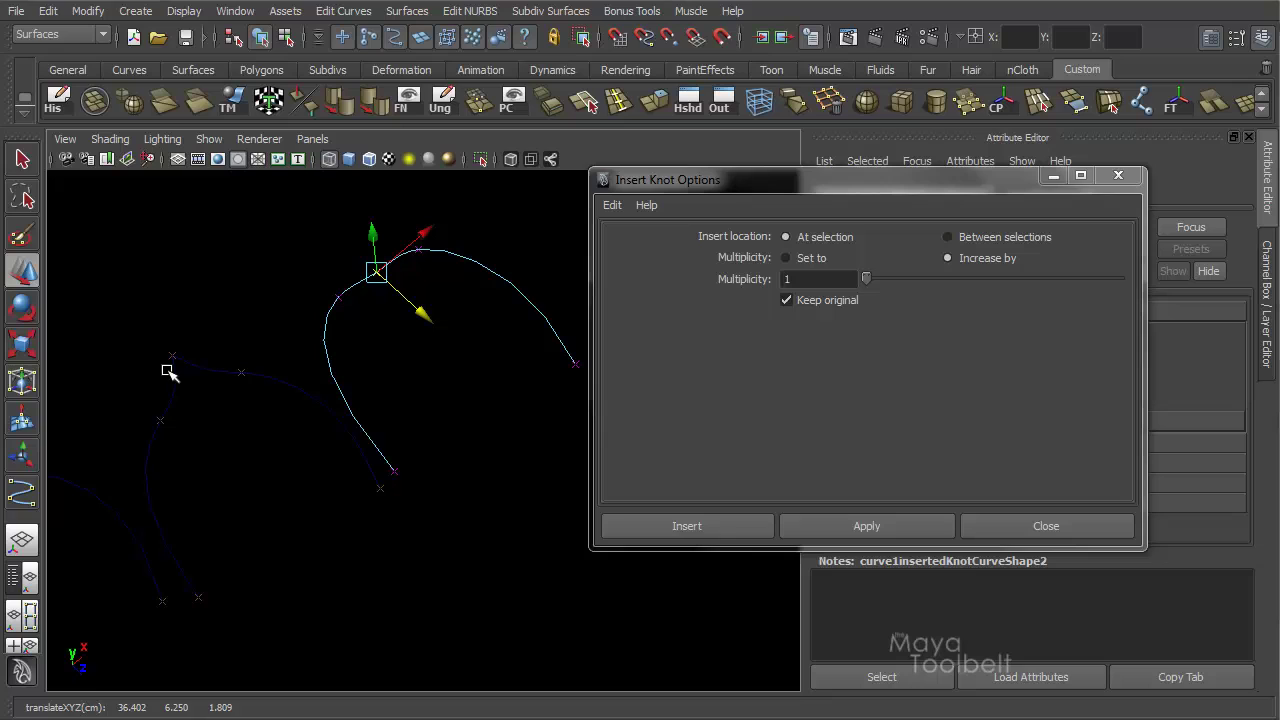
# Select the peaked curve and move the Insert Knot options aside to examine its NURBS Curve History attributes
pyautogui.moveTo(142, 337); pyautogui.dragTo(218, 397)
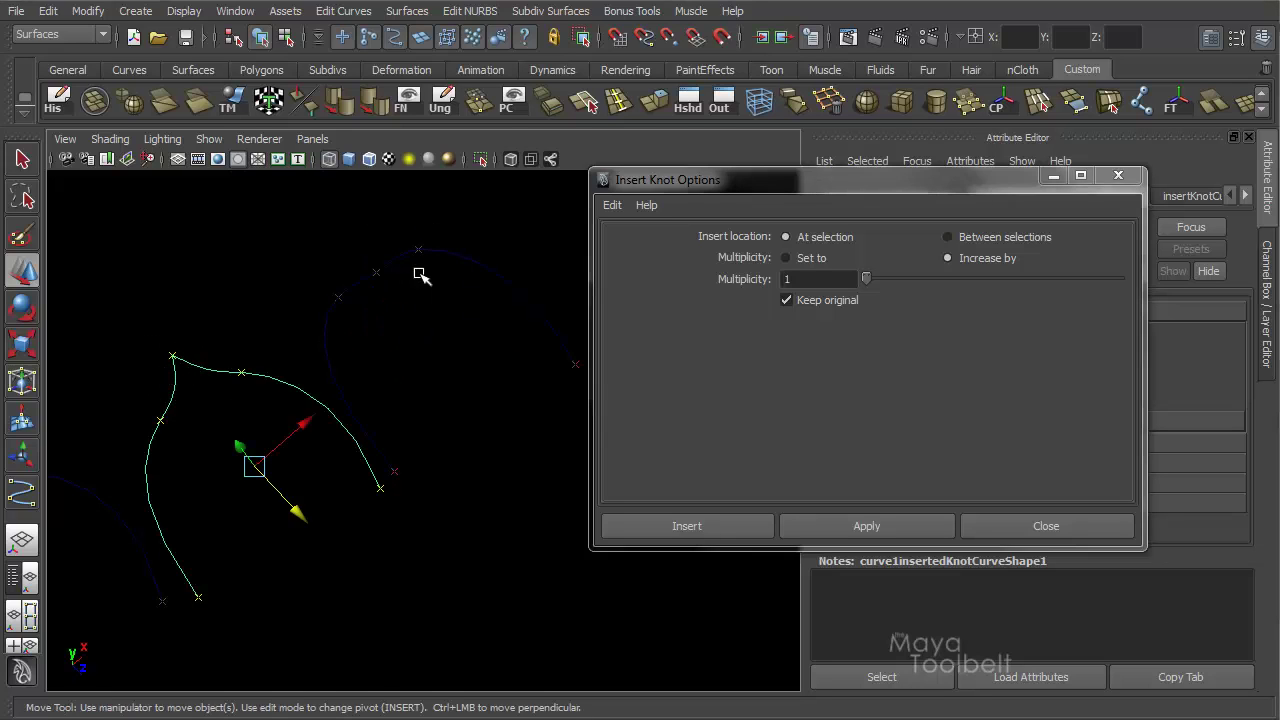
pyautogui.moveTo(1010, 188); pyautogui.dragTo(718, 531)
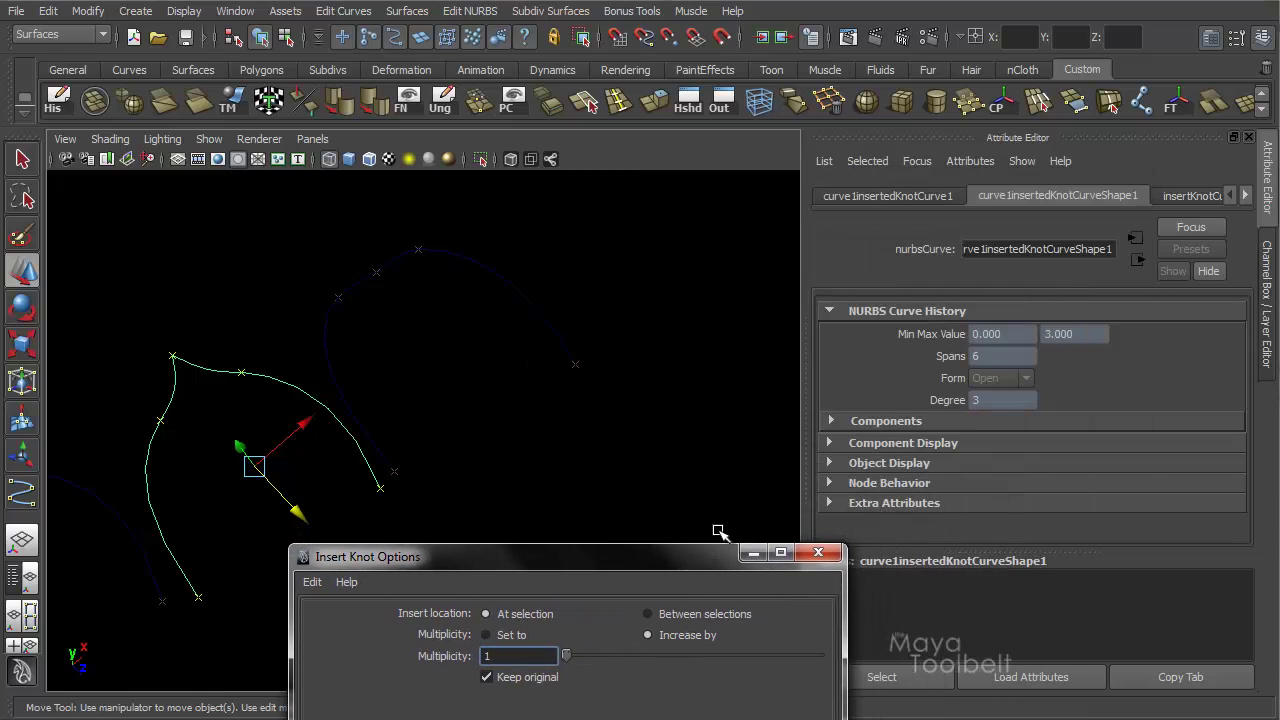
# Select the multiplicity-1 copy, the peaked curve and the original arch in turn to compare their Spans values
pyautogui.click(495, 304)
pyautogui.moveTo(495, 304)
pyautogui.keyDown('alt'); pyautogui.mouseDown(button='middle')
pyautogui.moveTo(523, 314)
pyautogui.moveTo(499, 317)
pyautogui.mouseUp(button='middle'); pyautogui.keyUp('alt')
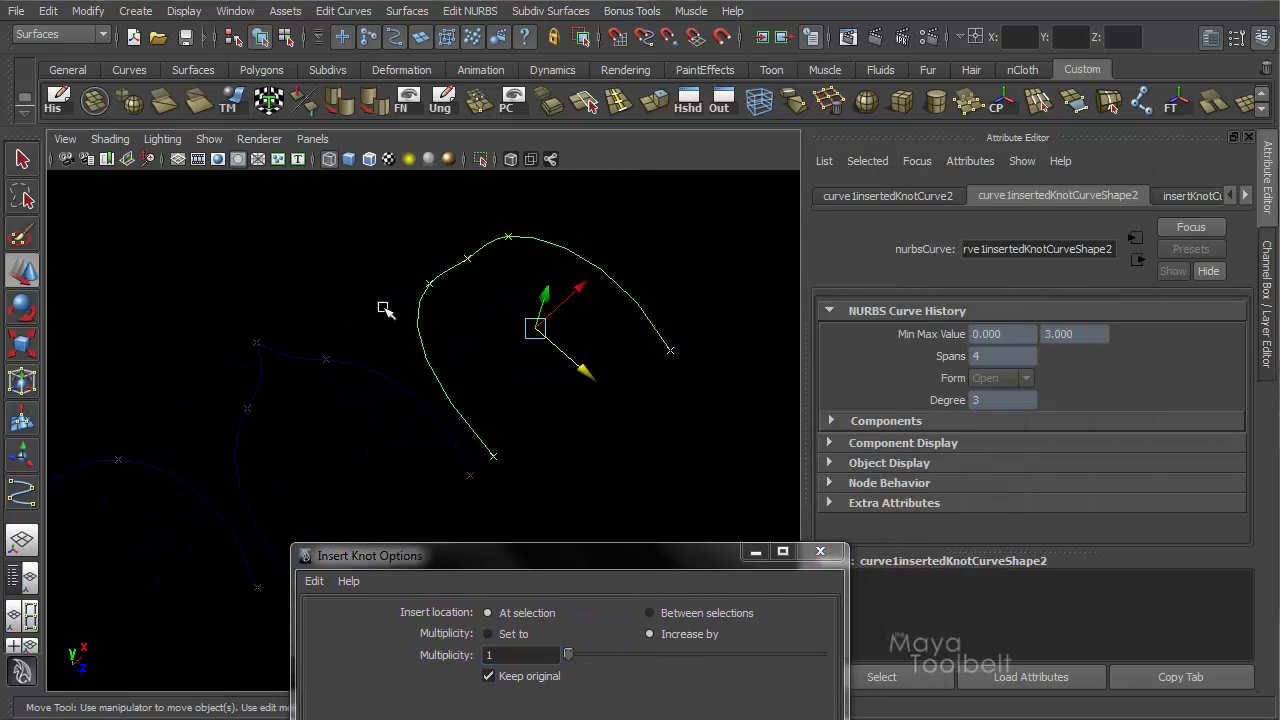
pyautogui.moveTo(378, 322); pyautogui.dragTo(510, 291)
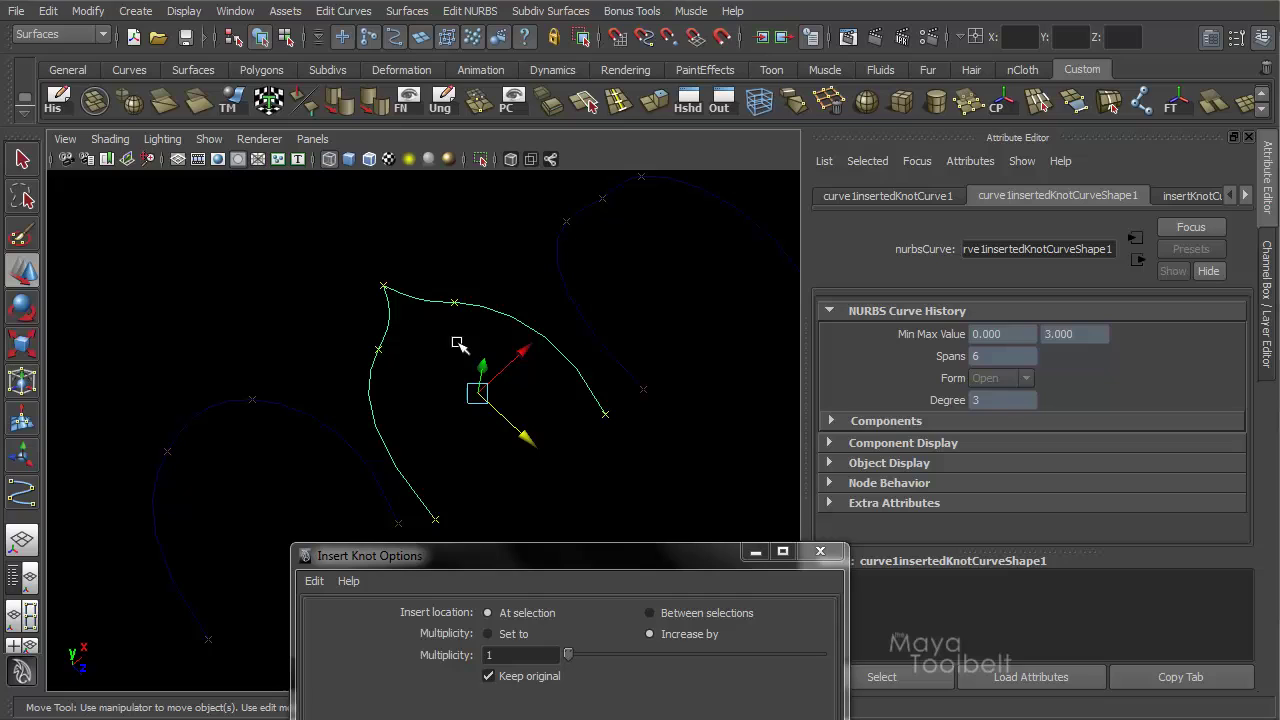
pyautogui.moveTo(228, 465); pyautogui.dragTo(218, 418)
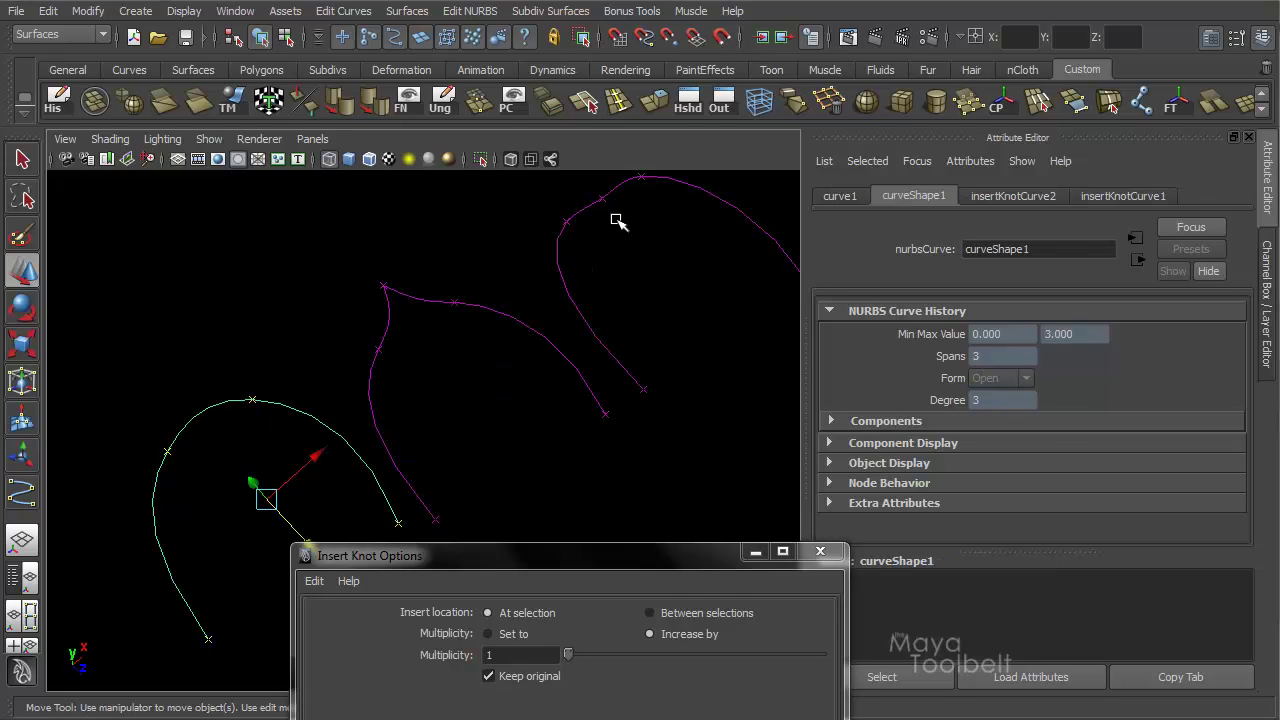
pyautogui.moveTo(530, 224); pyautogui.dragTo(663, 245)
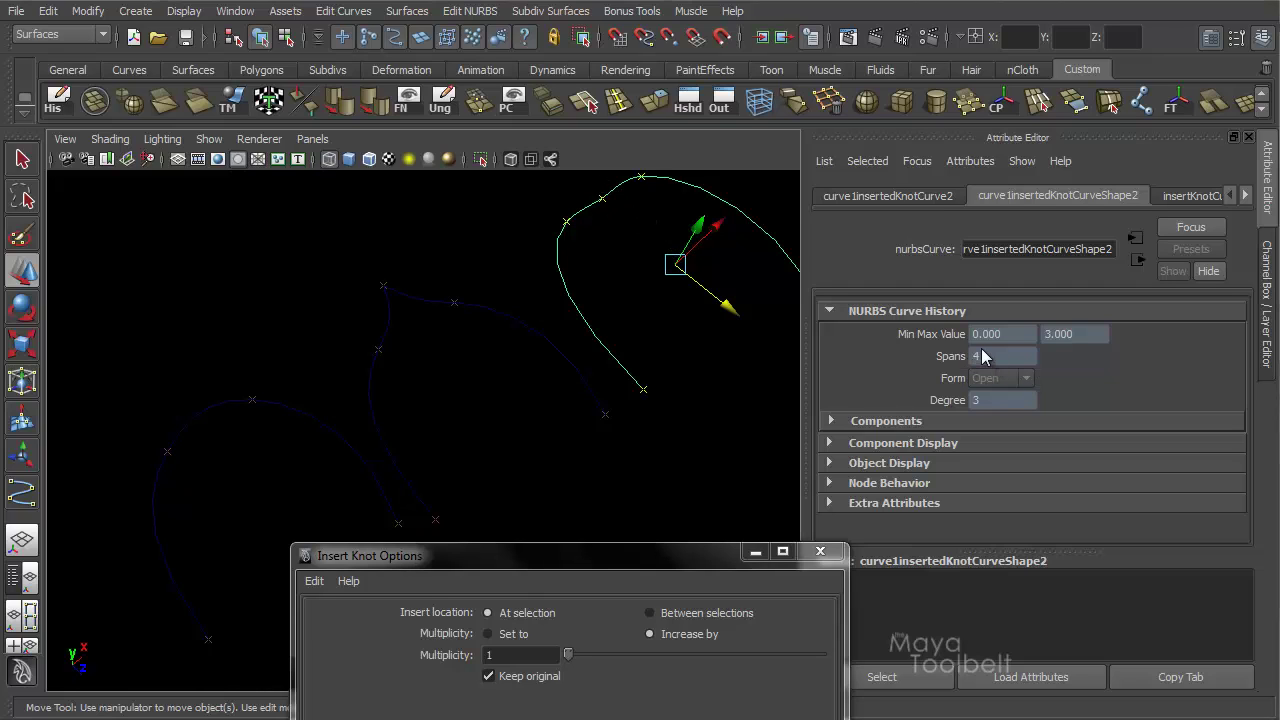
pyautogui.moveTo(422, 261); pyautogui.dragTo(445, 340)
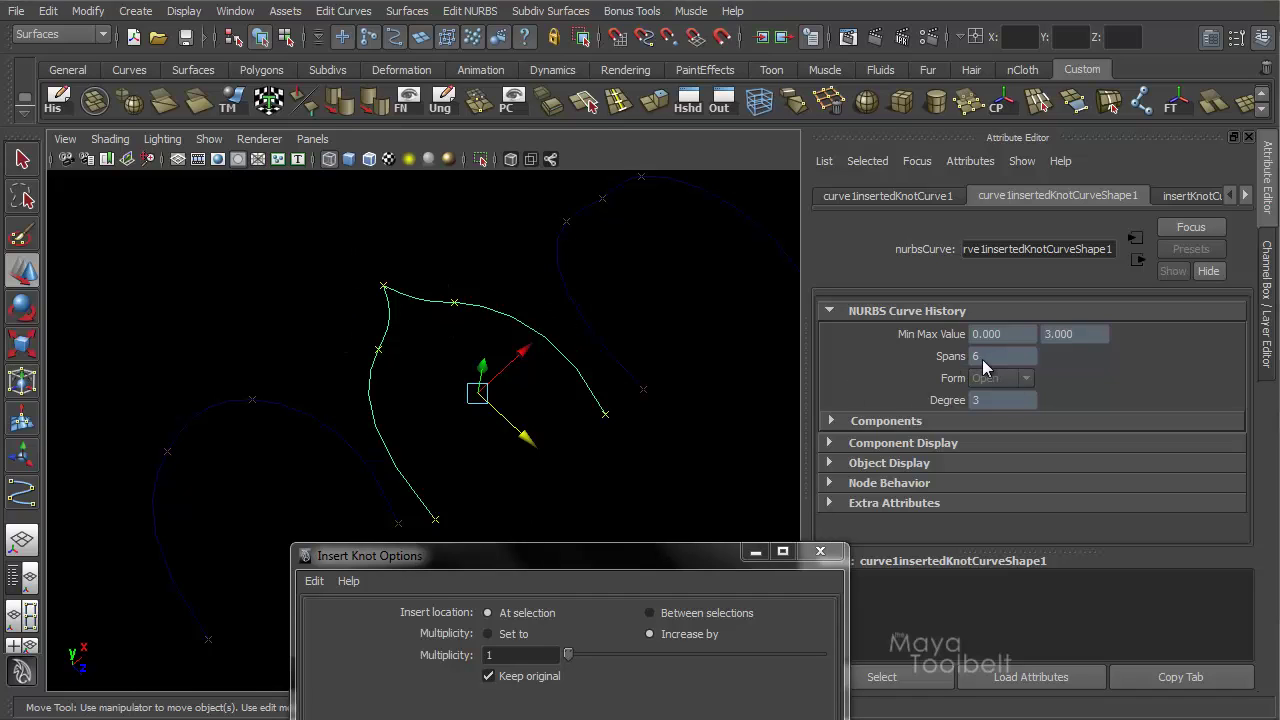
# Switch the peaked curve to Edit Point mode and select edit points around its peak to inspect them
pyautogui.keyDown('alt'); pyautogui.moveTo(571, 409); pyautogui.dragTo(461, 318); pyautogui.keyUp('alt')
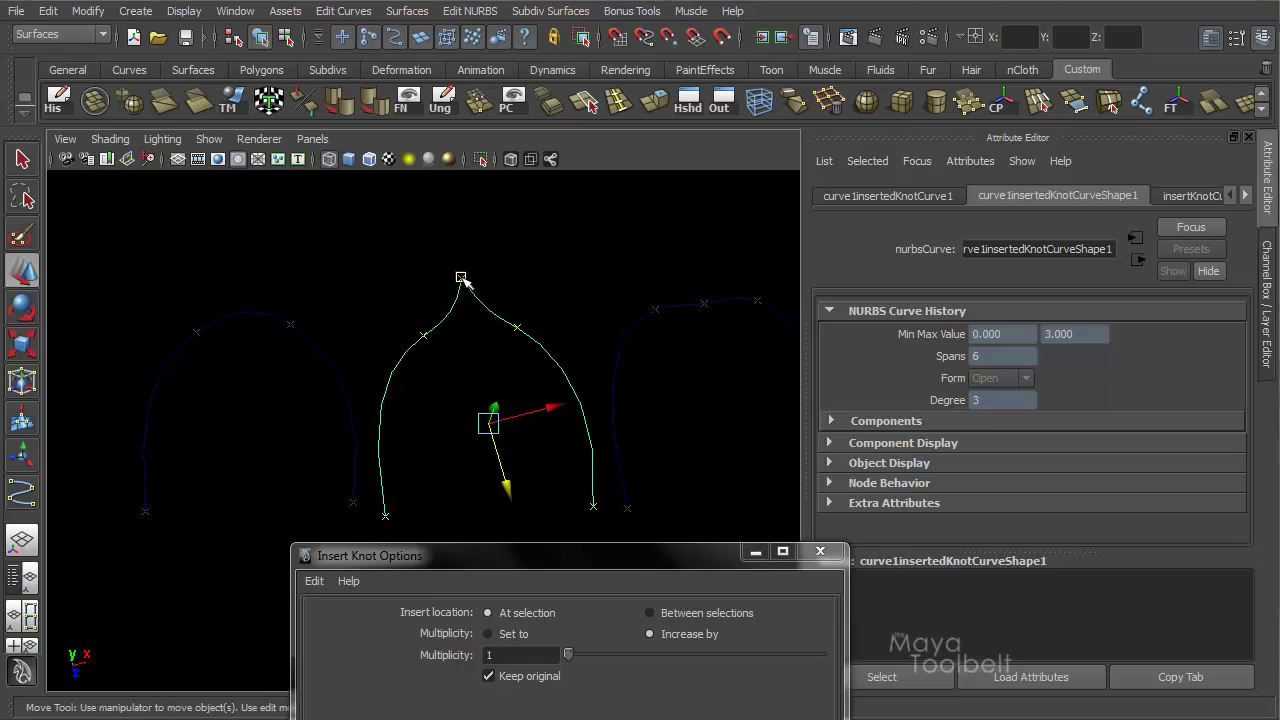
pyautogui.moveTo(461, 277); pyautogui.dragTo(429, 336, button='right')
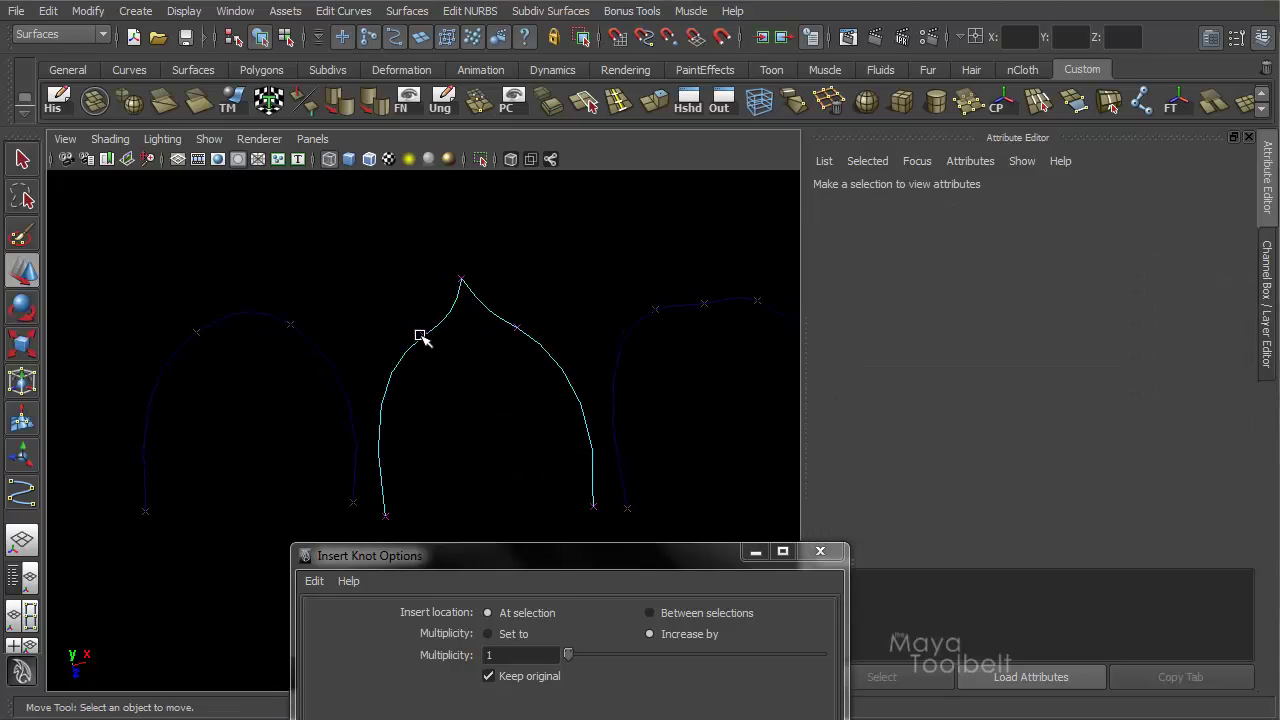
pyautogui.click(420, 336)
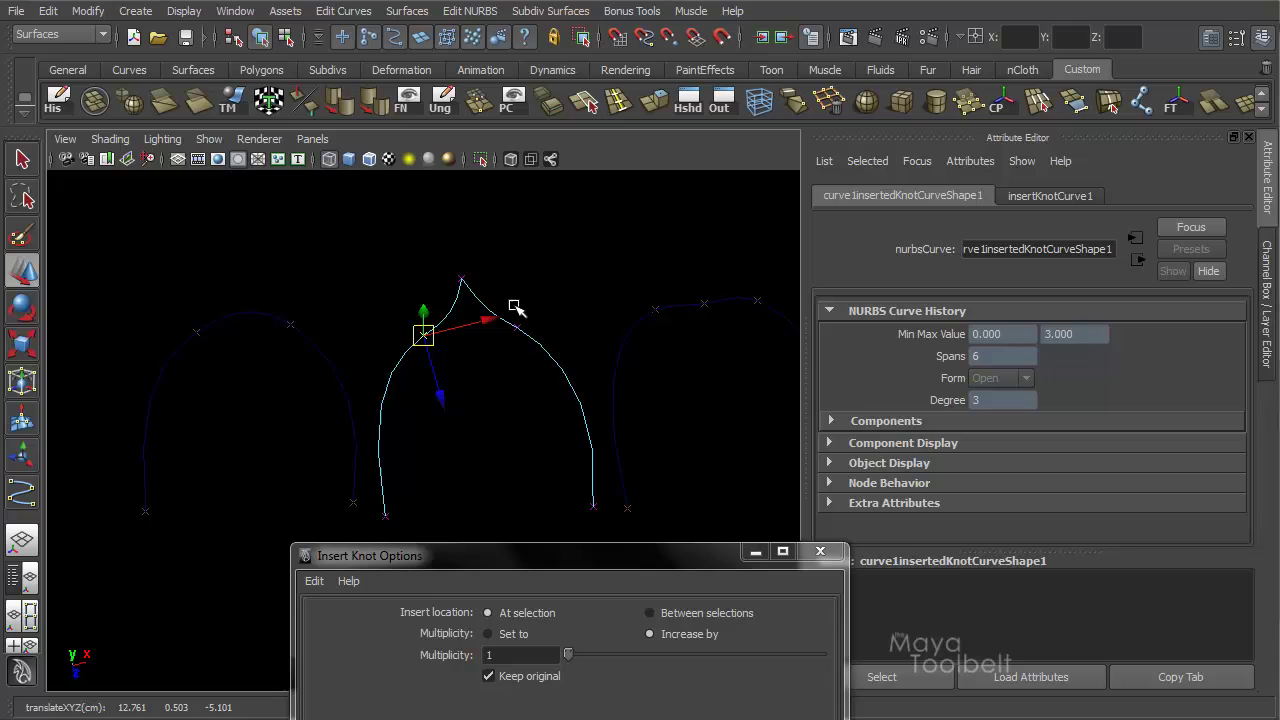
pyautogui.moveTo(510, 307); pyautogui.dragTo(543, 337, button='middle')
pyautogui.keyDown('alt'); pyautogui.moveTo(440, 418); pyautogui.dragTo(486, 363); pyautogui.keyUp('alt')
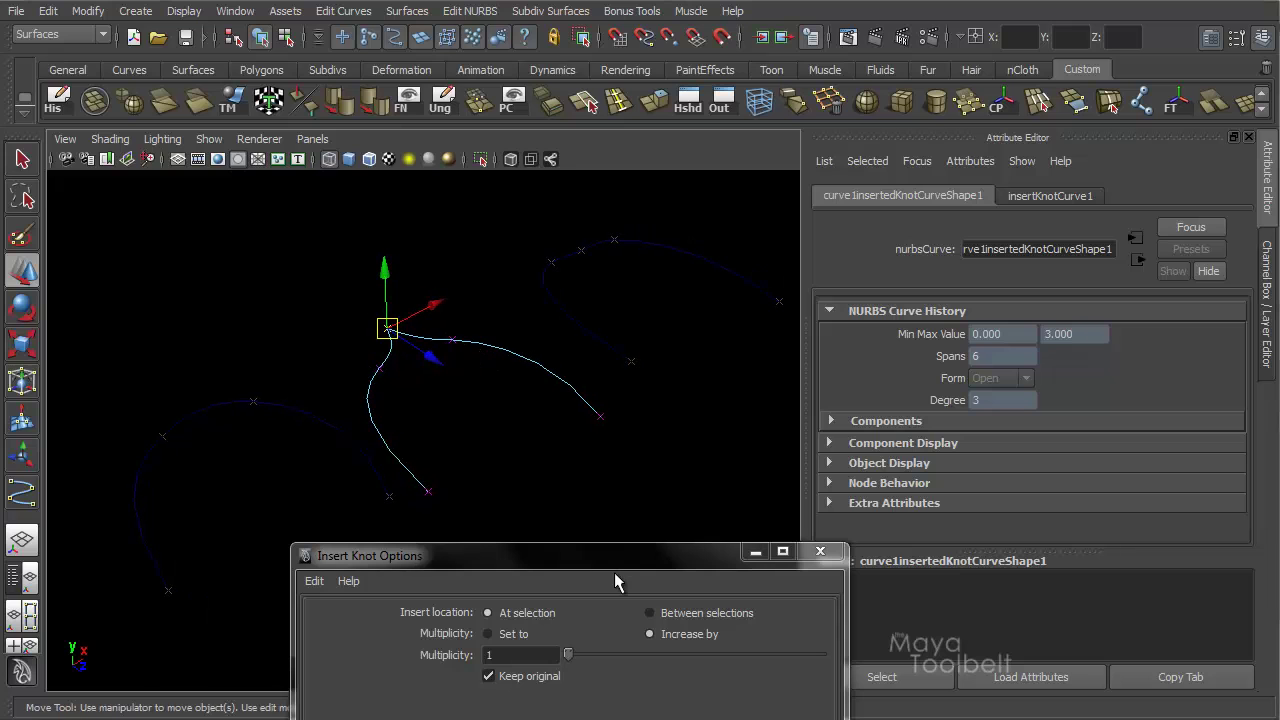
# Review the Insert Knot options, comparing Between selections with At selection and Set to with Increase by
pyautogui.moveTo(614, 562); pyautogui.dragTo(900, 262)
pyautogui.keyDown('alt'); pyautogui.moveTo(490, 350); pyautogui.dragTo(378, 406); pyautogui.keyUp('alt')
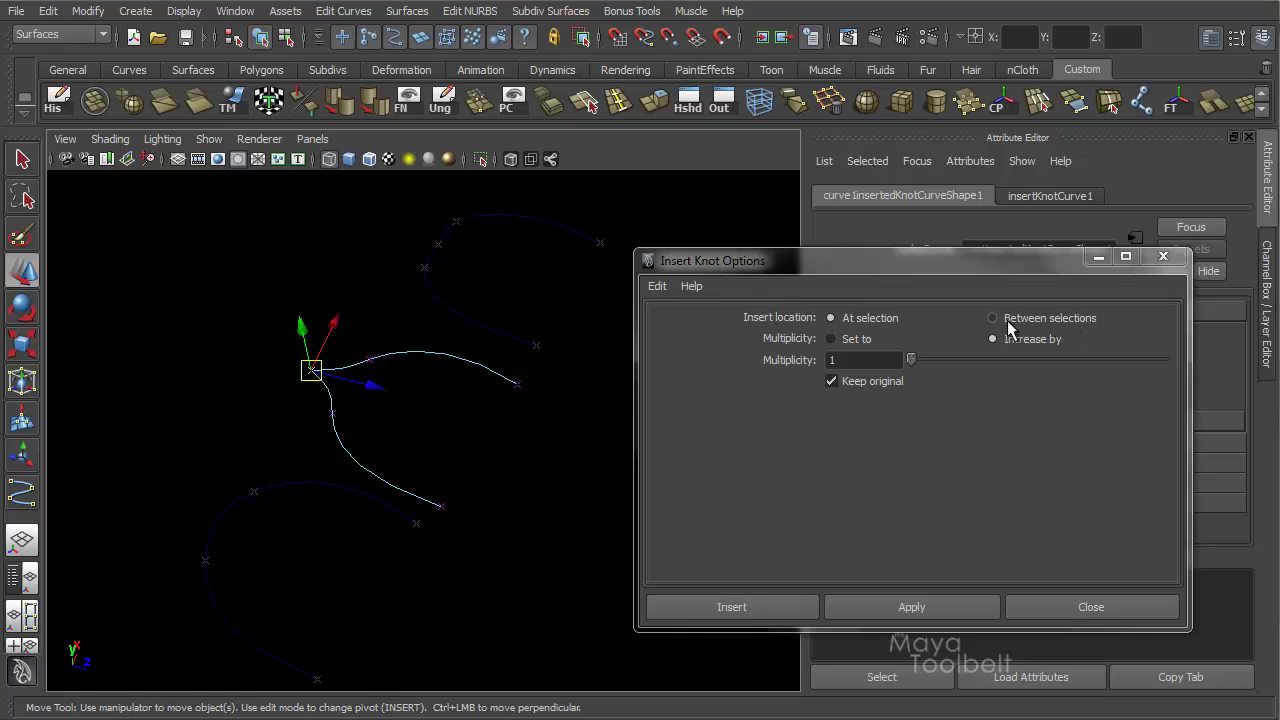
pyautogui.click(1060, 327)
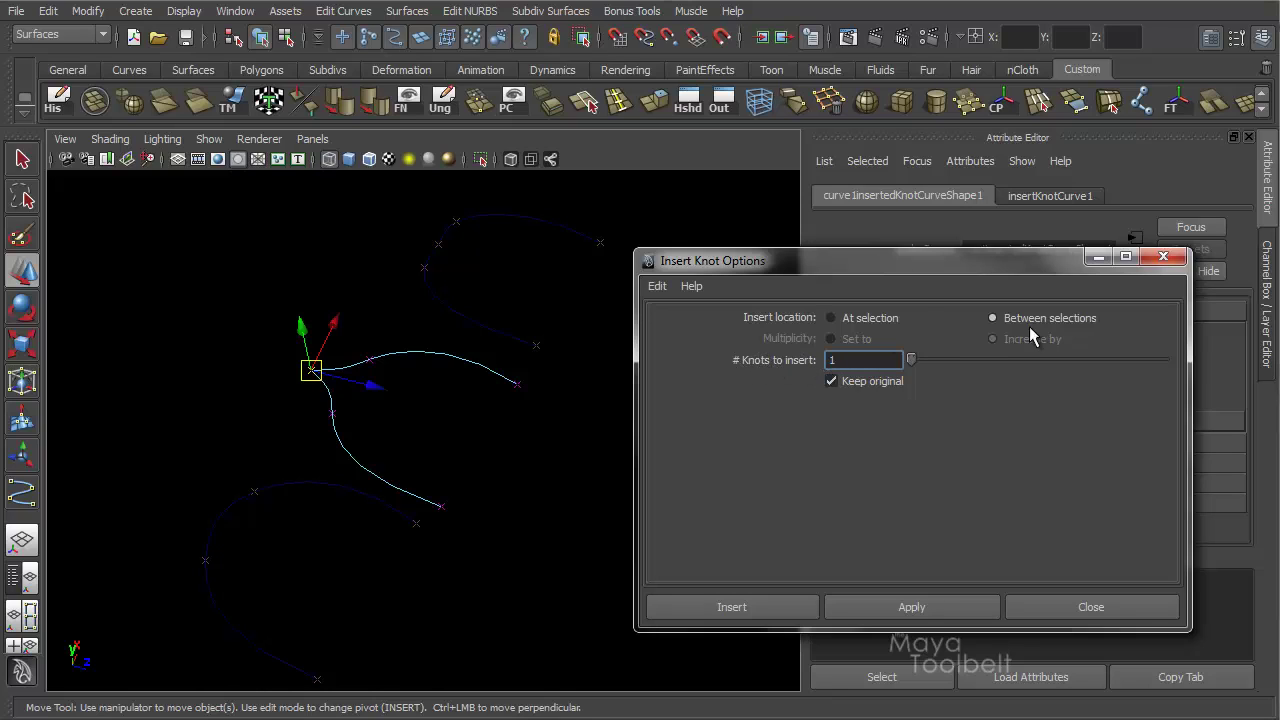
pyautogui.click(833, 318)
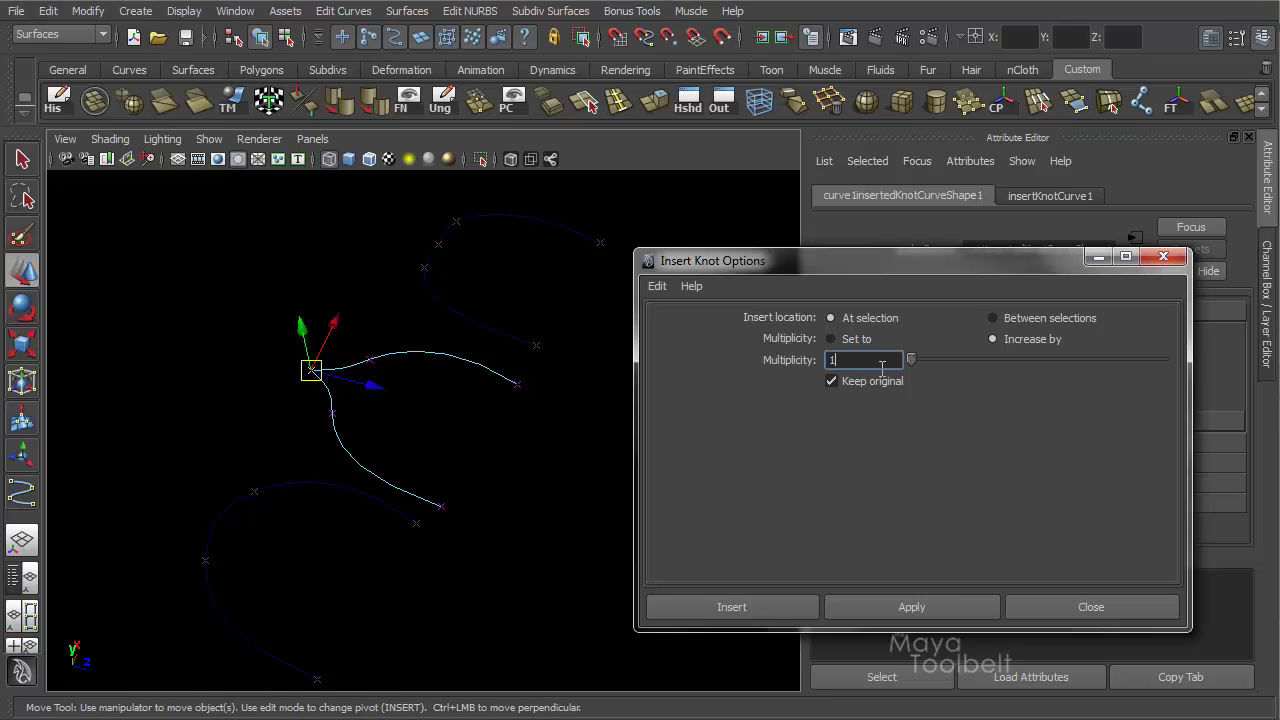
pyautogui.click(832, 339)
pyautogui.click(992, 339)
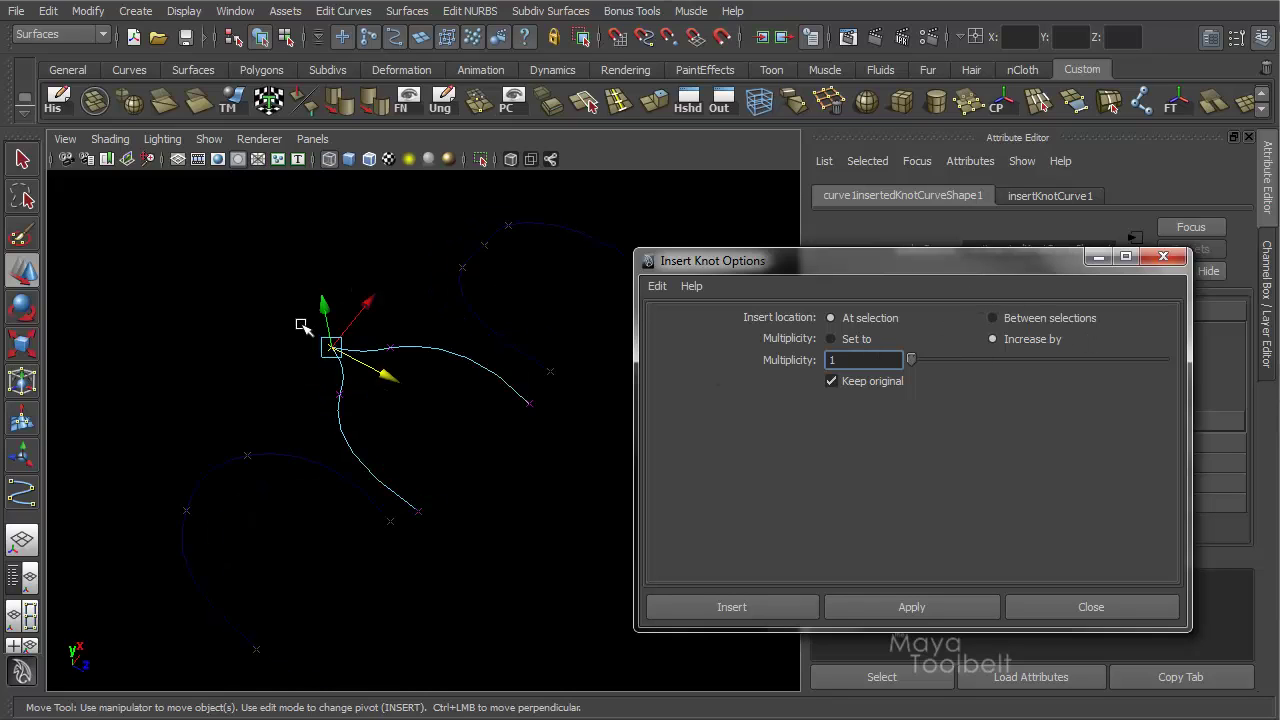
pyautogui.click(838, 339)
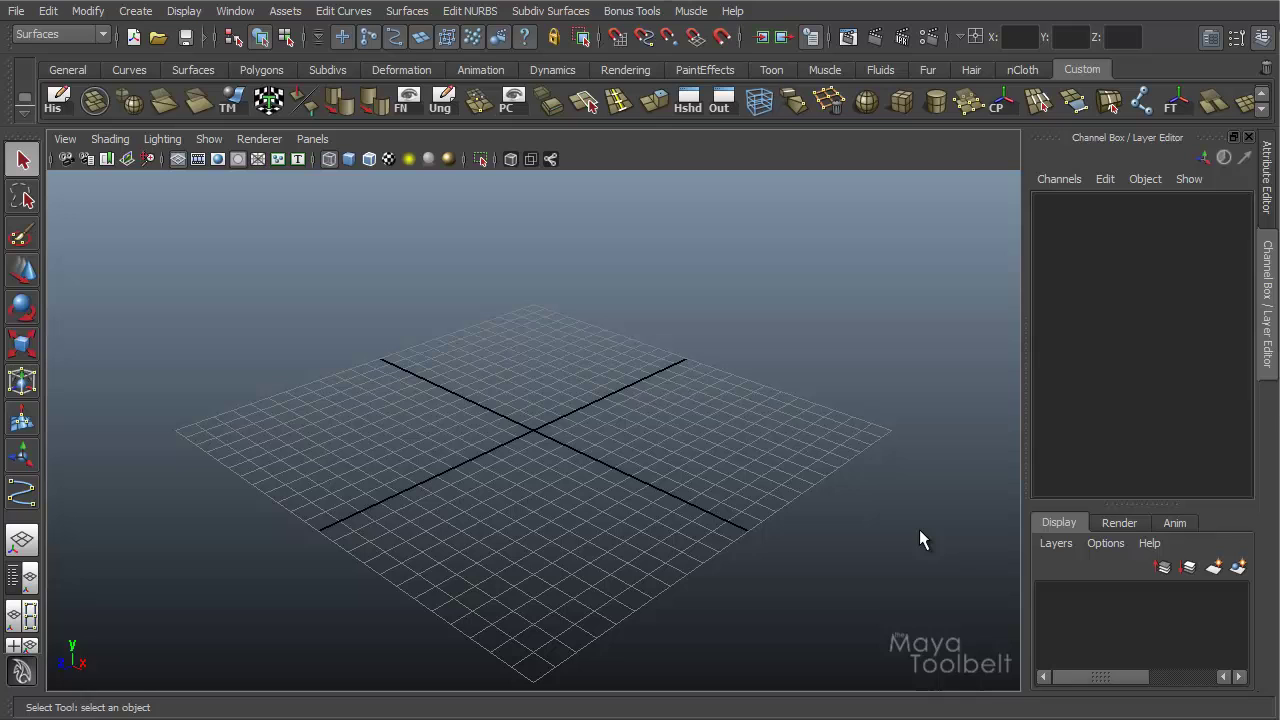
# Draw an open S-shaped curve across the grid with the CV Curve Tool
pyautogui.click(135, 11)
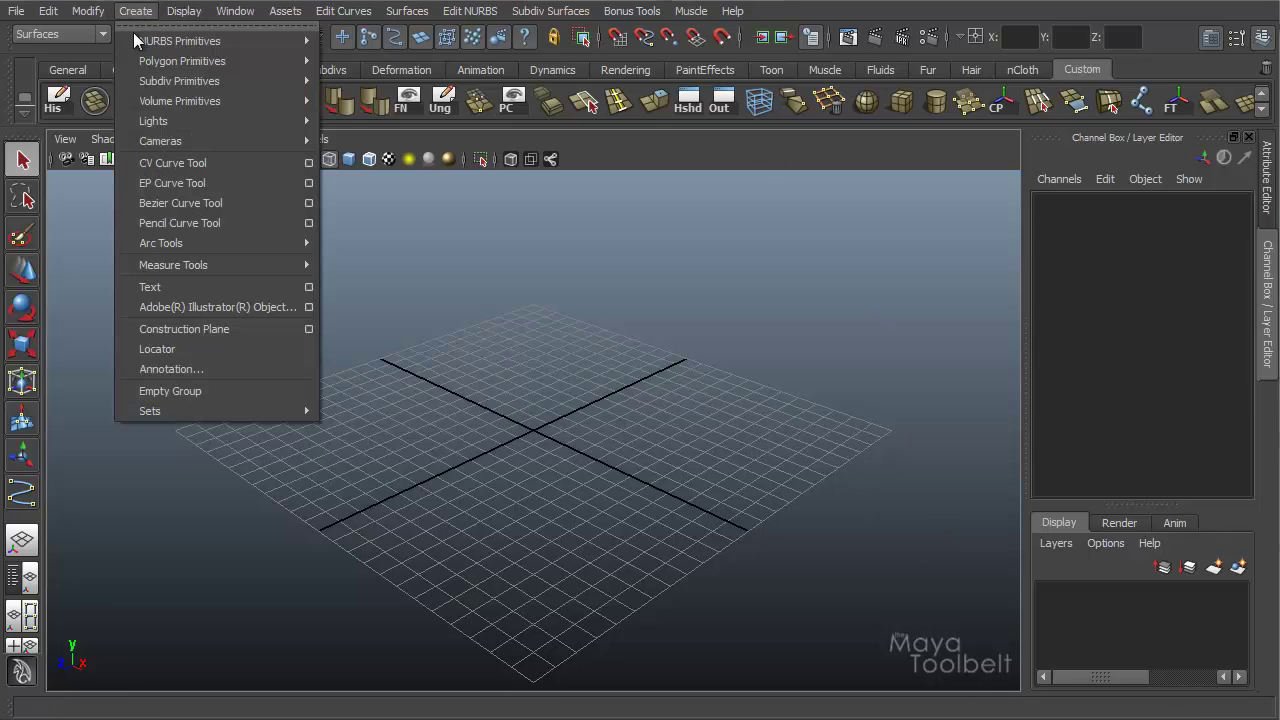
pyautogui.click(183, 163)
pyautogui.click(292, 457)
pyautogui.click(375, 384)
pyautogui.click(529, 393)
pyautogui.click(555, 498)
pyautogui.click(690, 550)
pyautogui.click(877, 473)
pyautogui.press('Return')
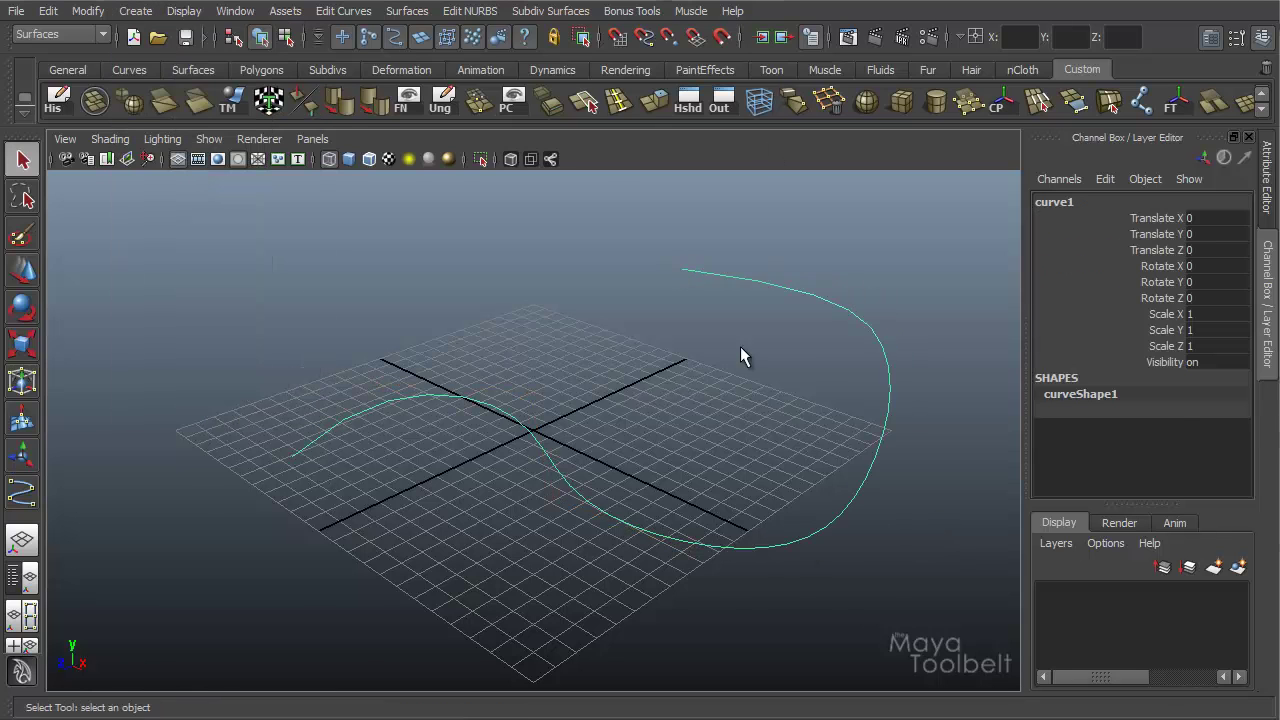
# Activate the Move tool and display the new curve's shape attributes to examine its NURBS Curve History
pyautogui.keyDown('alt'); pyautogui.moveTo(743, 354); pyautogui.dragTo(443, 354); pyautogui.keyUp('alt')
pyautogui.press('w')
pyautogui.keyDown('alt'); pyautogui.moveTo(443, 354); pyautogui.dragTo(720, 494, button='right'); pyautogui.keyUp('alt')
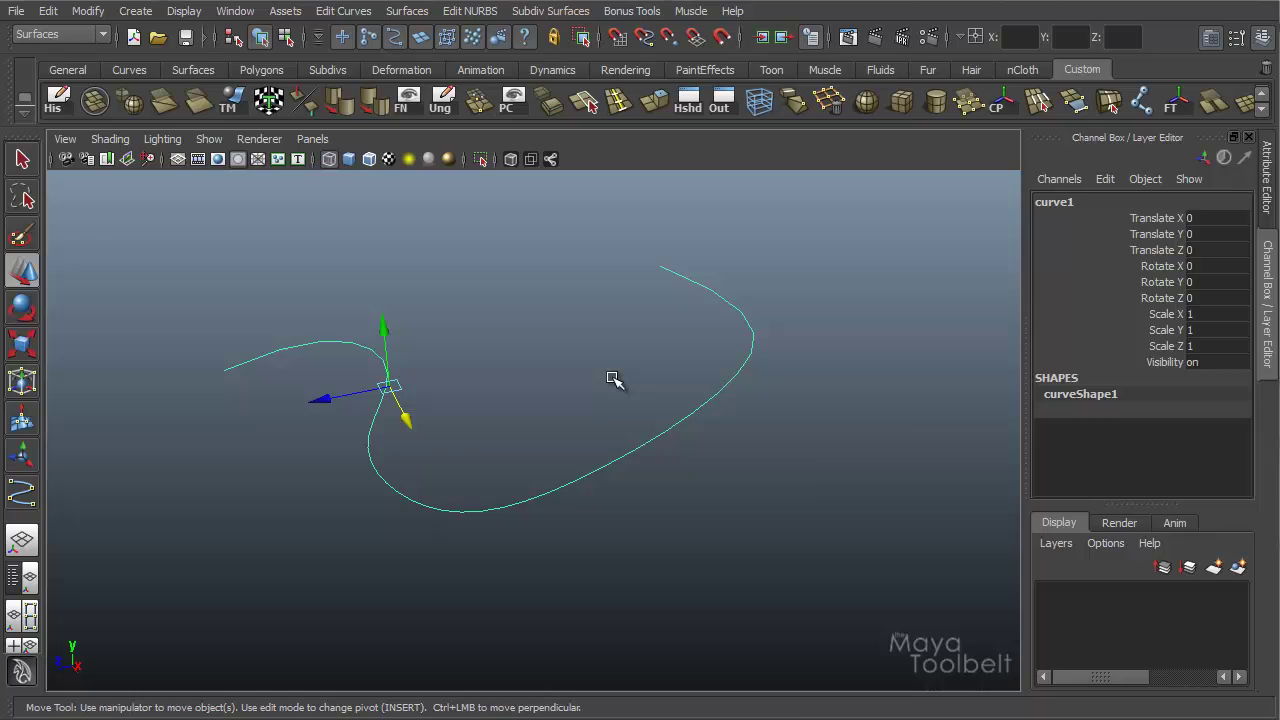
pyautogui.hotkey('ctrl', 'a')
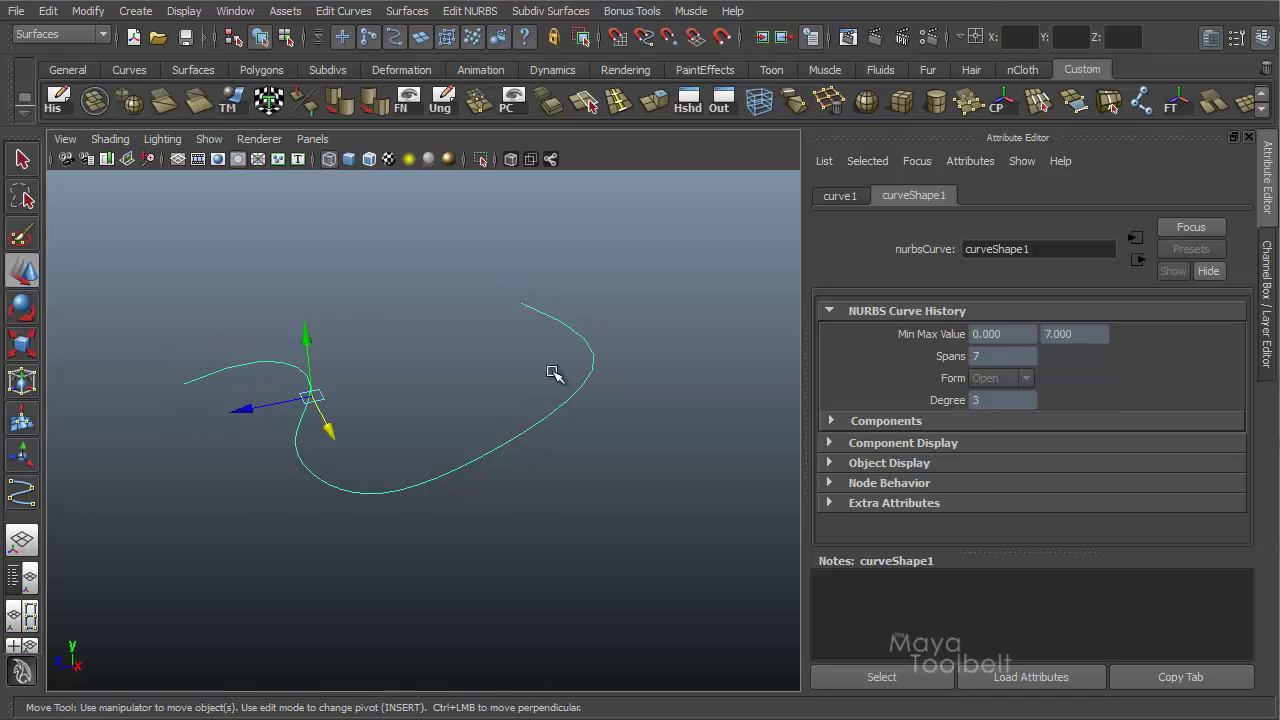
pyautogui.keyDown('alt'); pyautogui.moveTo(560, 380); pyautogui.dragTo(574, 375); pyautogui.keyUp('alt')
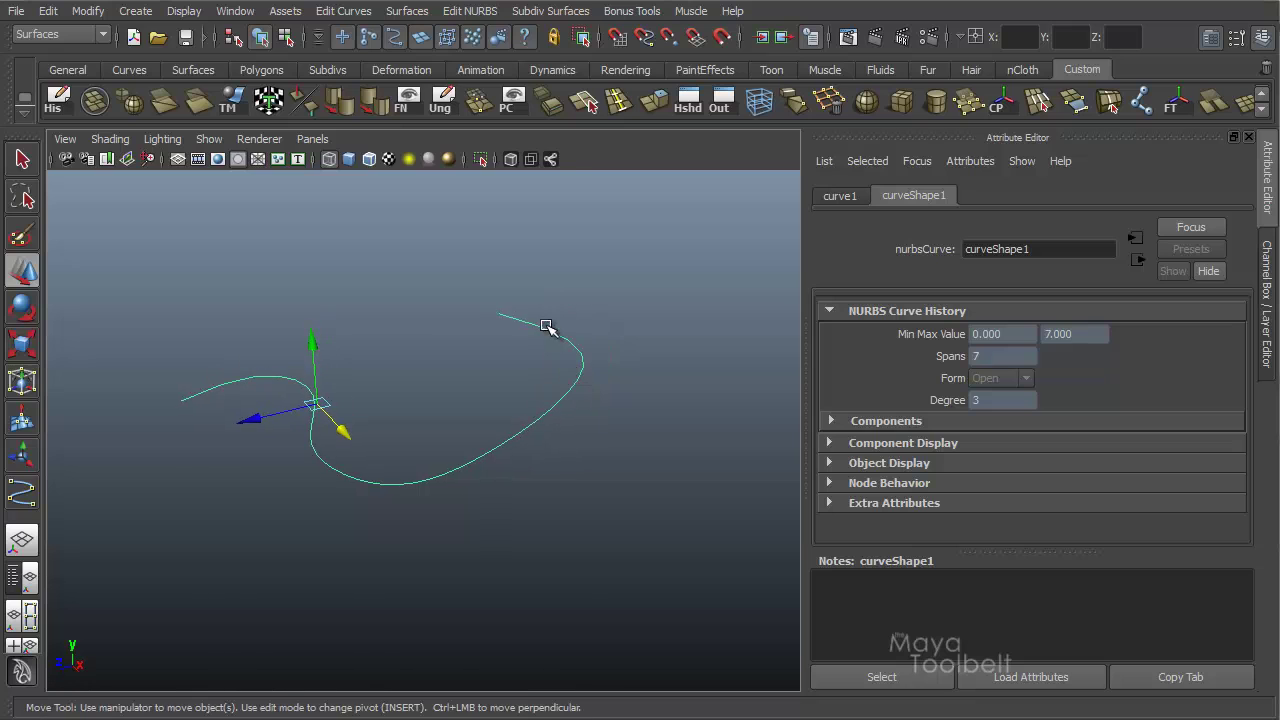
pyautogui.keyDown('alt'); pyautogui.moveTo(503, 349); pyautogui.dragTo(553, 310, button='right'); pyautogui.keyUp('alt')
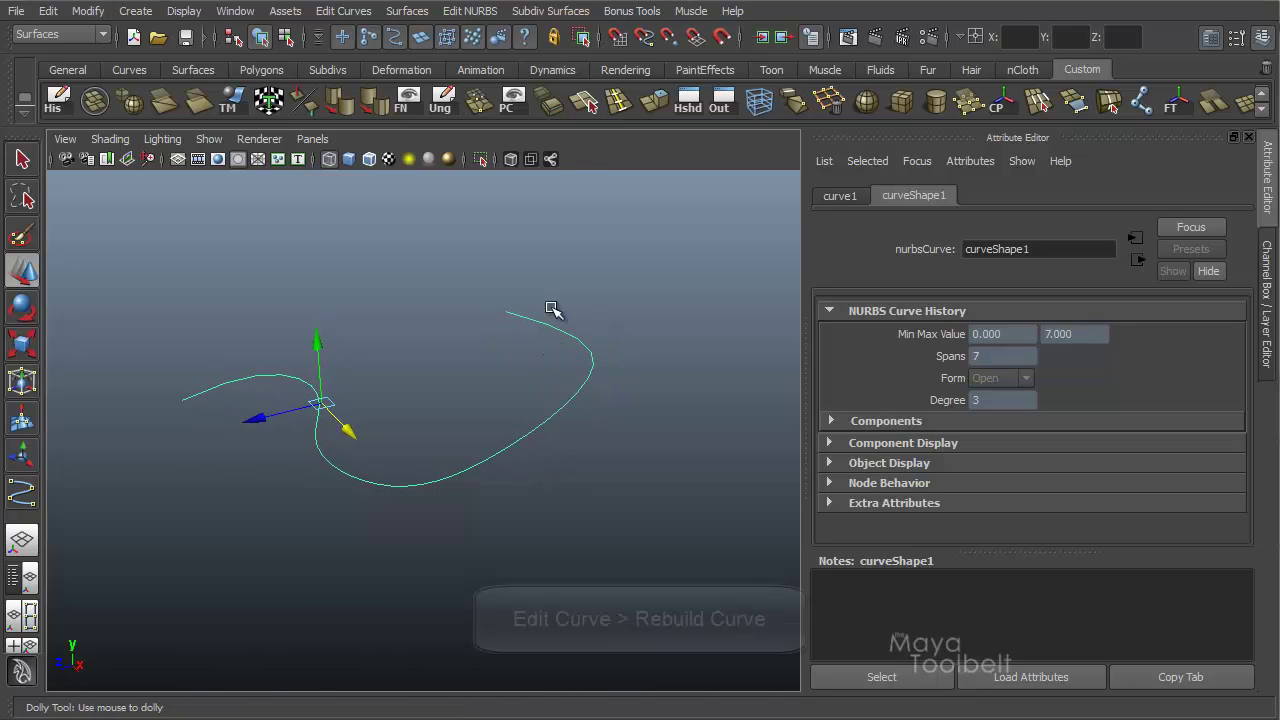
# Open the Rebuild Curve options for the S-shaped curve and reset them to their default settings
pyautogui.click(343, 11)
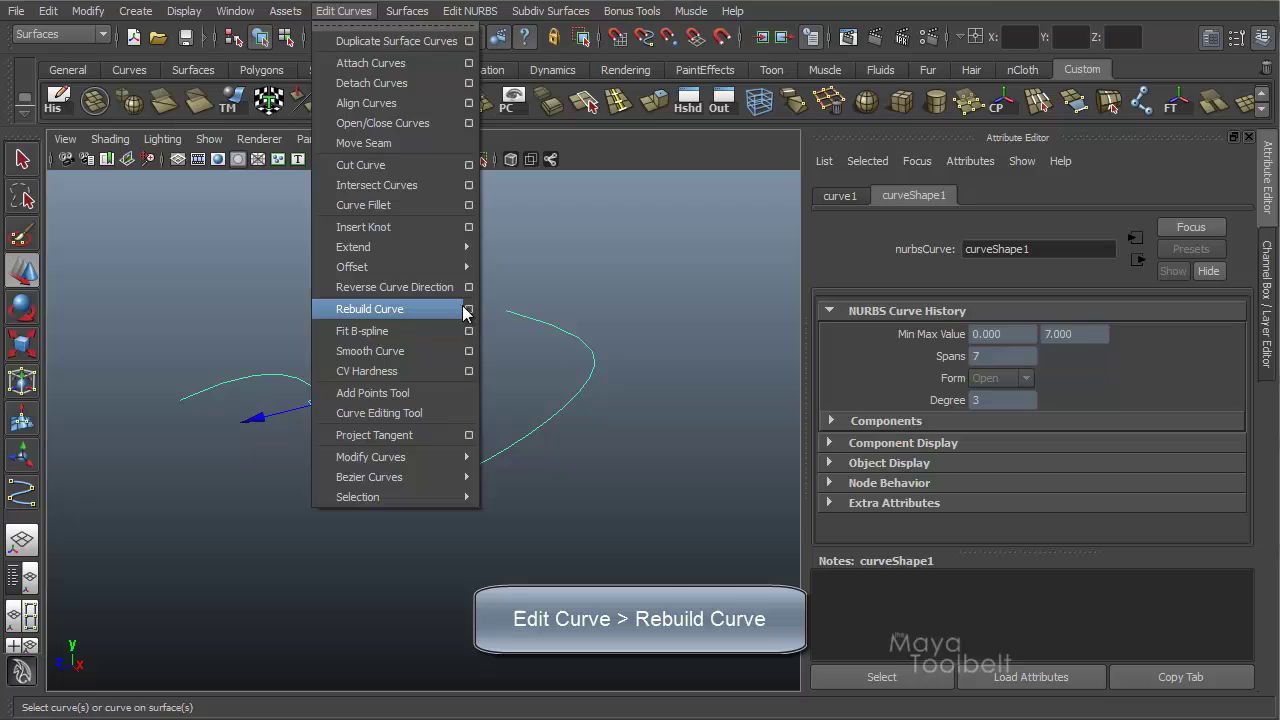
pyautogui.click(445, 309)
pyautogui.click(350, 11)
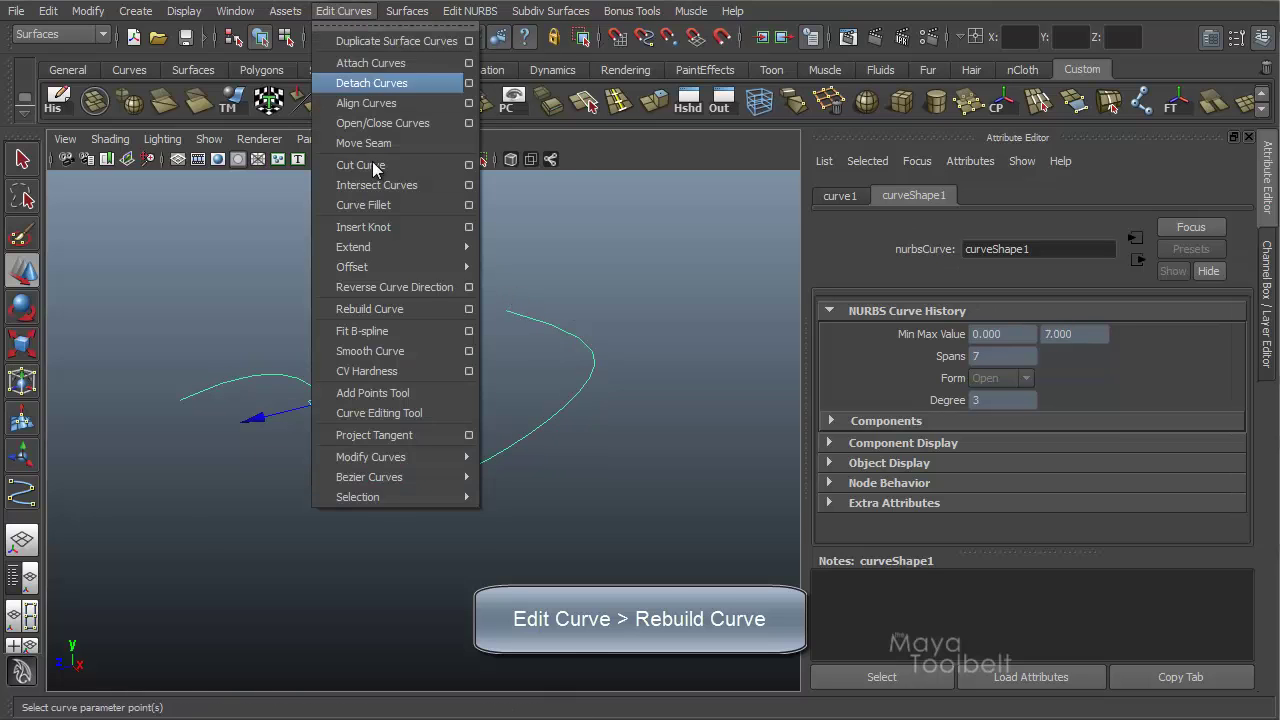
pyautogui.click(473, 310)
pyautogui.click(657, 286)
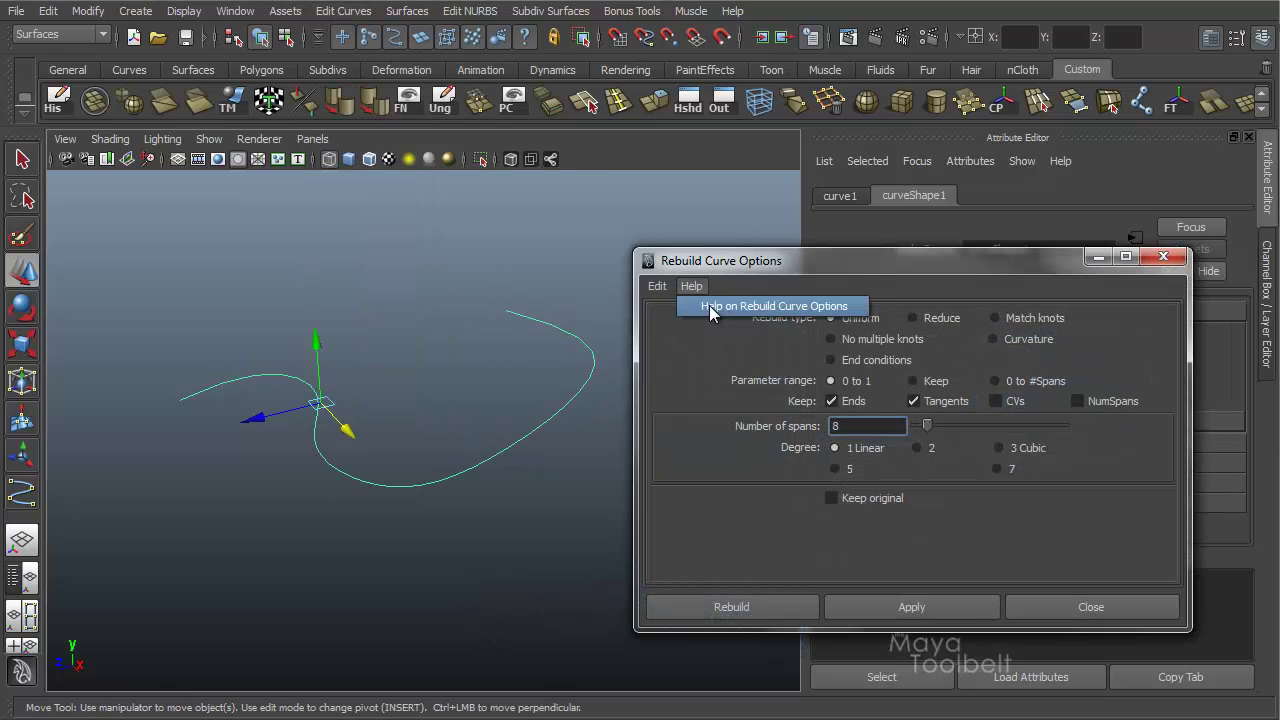
pyautogui.click(695, 321)
# Rebuild the curve as Uniform with a 0 to 1 parameter range, keeping CVs and degree 3 Cubic
pyautogui.moveTo(790, 261); pyautogui.dragTo(422, 137)
pyautogui.doubleClick(505, 304)
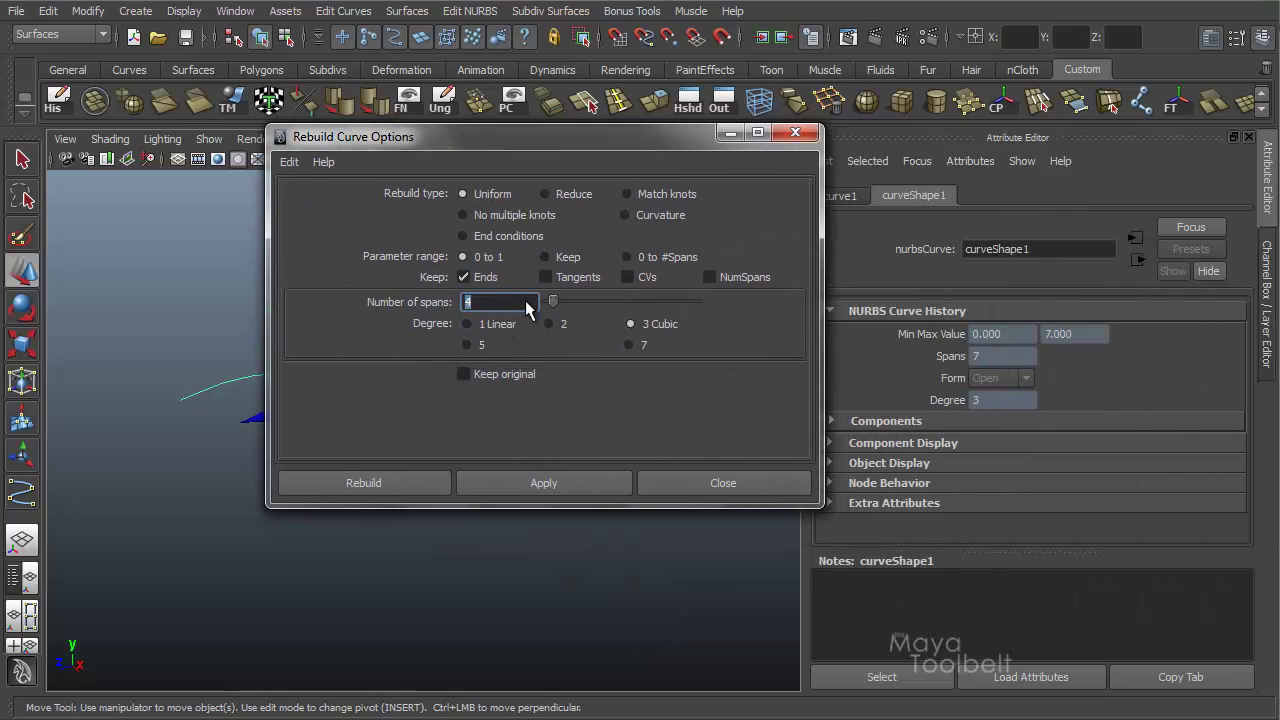
pyautogui.click(711, 278)
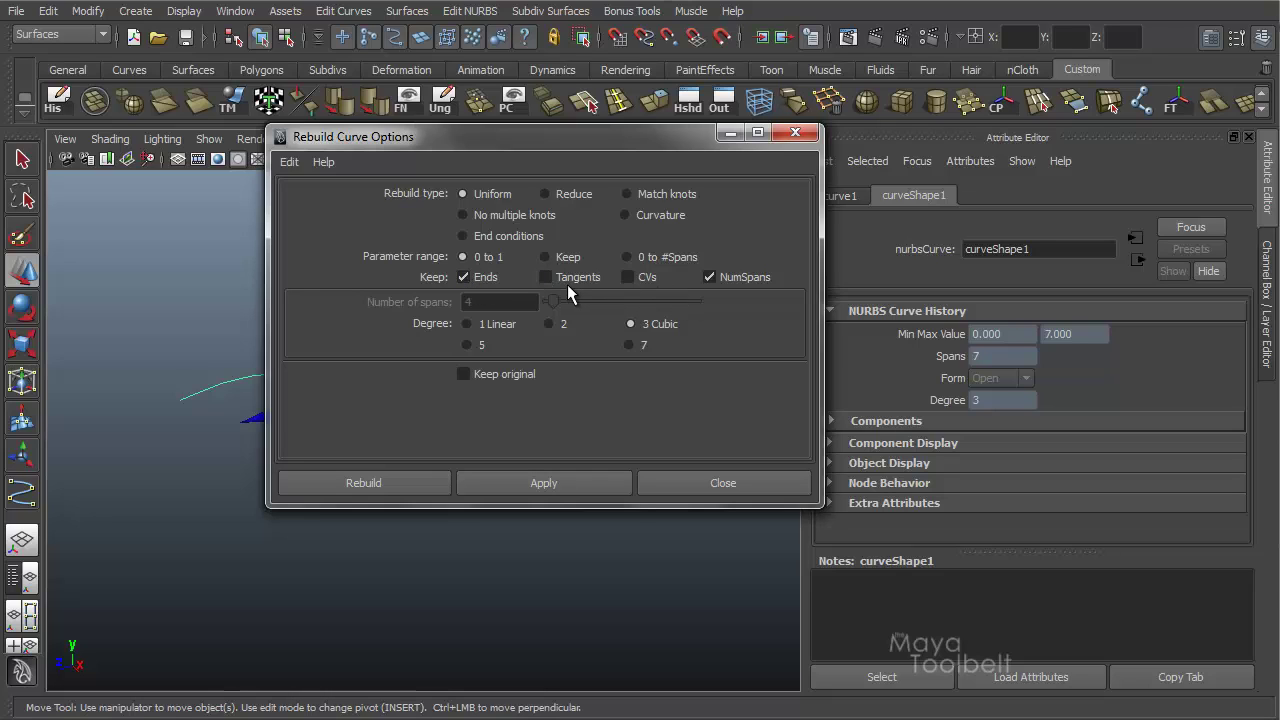
pyautogui.click(628, 277)
pyautogui.click(627, 277)
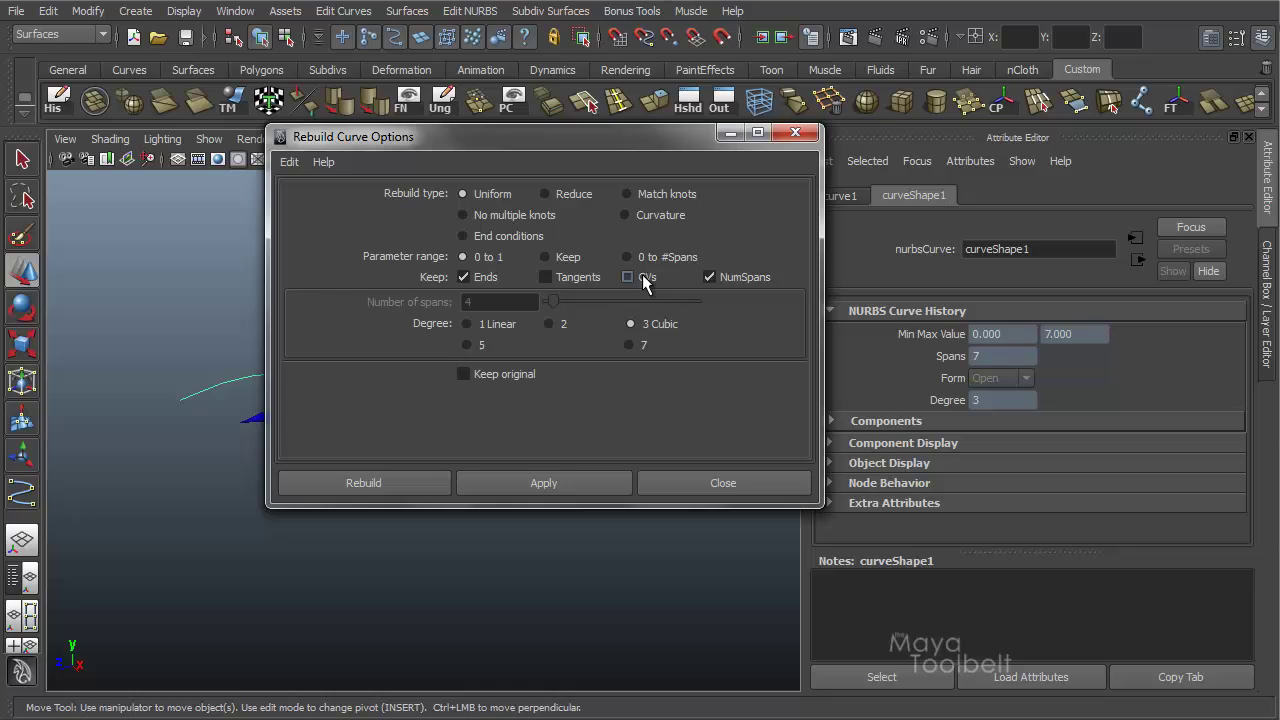
pyautogui.click(627, 277)
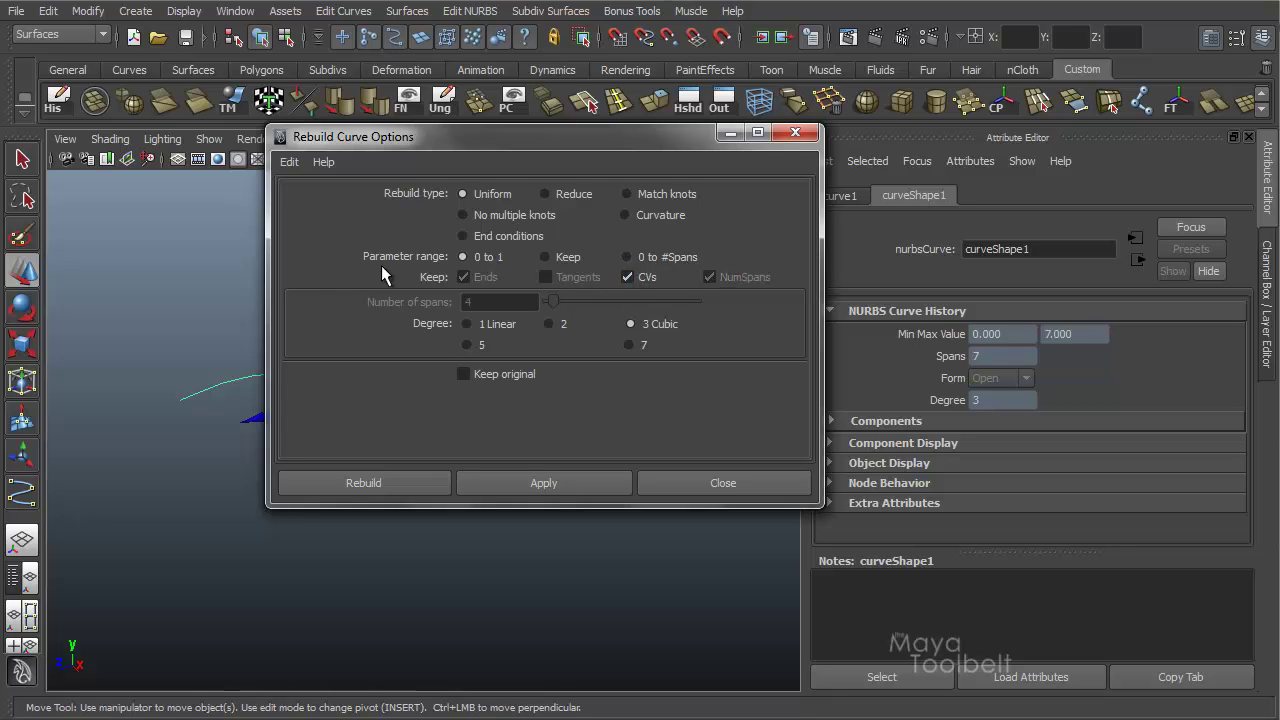
pyautogui.click(393, 486)
# Examine the rebuilt curve and its Min Max Value and Spans attributes, returning to the Channel Box
pyautogui.keyDown('alt'); pyautogui.moveTo(457, 397); pyautogui.dragTo(480, 423); pyautogui.keyUp('alt')
pyautogui.keyDown('alt'); pyautogui.moveTo(480, 423); pyautogui.dragTo(531, 397, button='middle'); pyautogui.keyUp('alt')
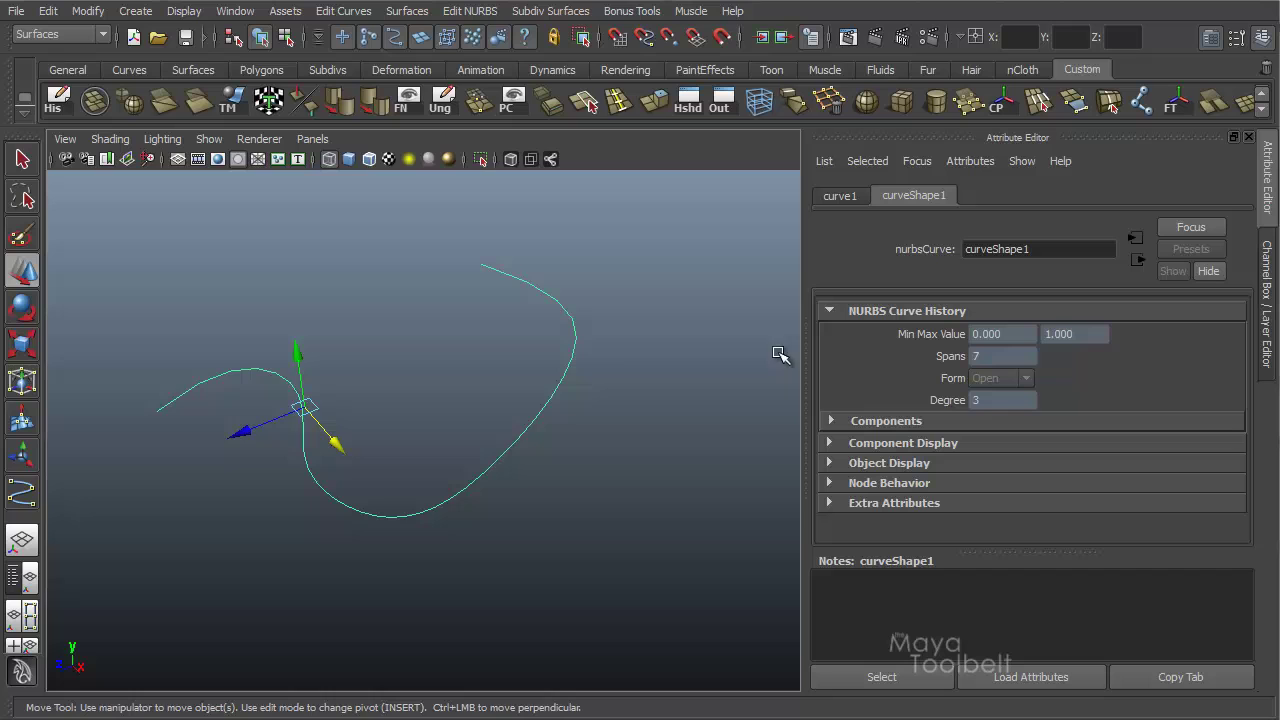
pyautogui.keyDown('alt'); pyautogui.moveTo(777, 354); pyautogui.dragTo(600, 357); pyautogui.keyUp('alt')
pyautogui.hotkey('ctrl', 'a')
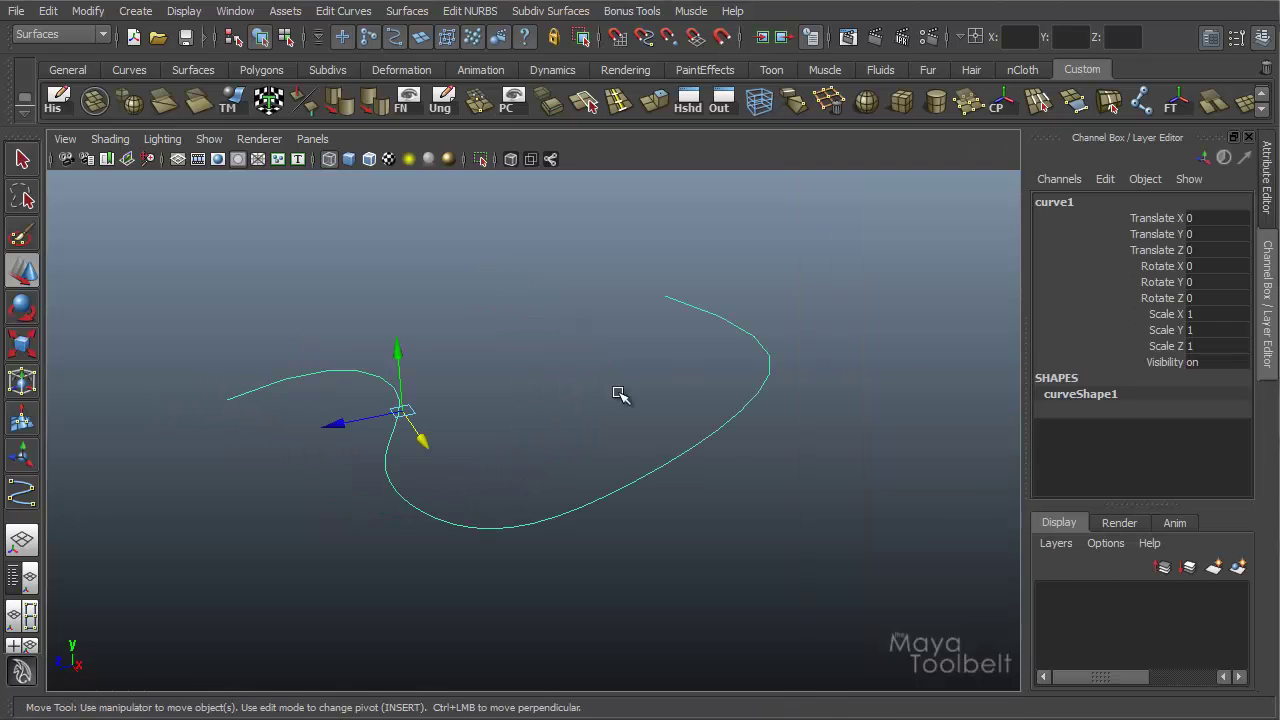
pyautogui.moveTo(697, 451); pyautogui.dragTo(691, 434, button='right')
pyautogui.click(690, 447)
pyautogui.keyDown('alt'); pyautogui.moveTo(720, 449); pyautogui.dragTo(728, 507); pyautogui.keyUp('alt')
pyautogui.keyDown('alt'); pyautogui.moveTo(728, 507); pyautogui.dragTo(743, 371, button='middle'); pyautogui.keyUp('alt')
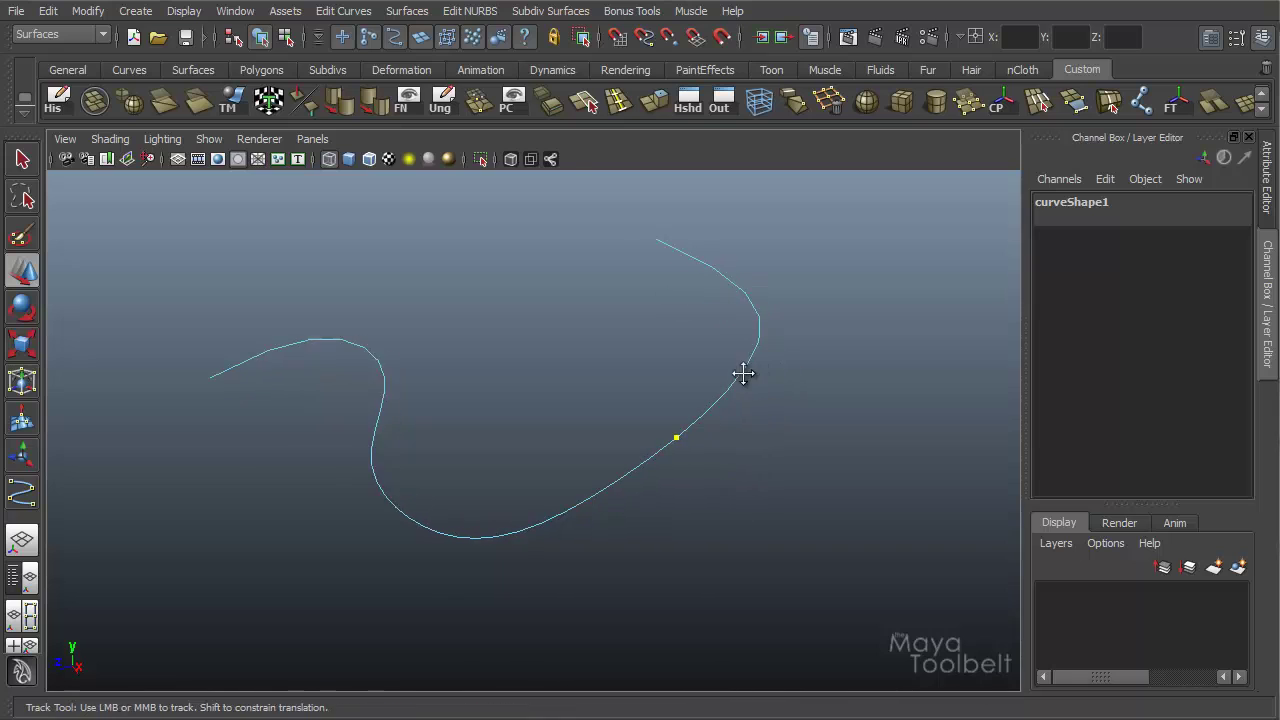
# Return the rebuilt curve to object selection and display its edit points
pyautogui.click(260, 40)
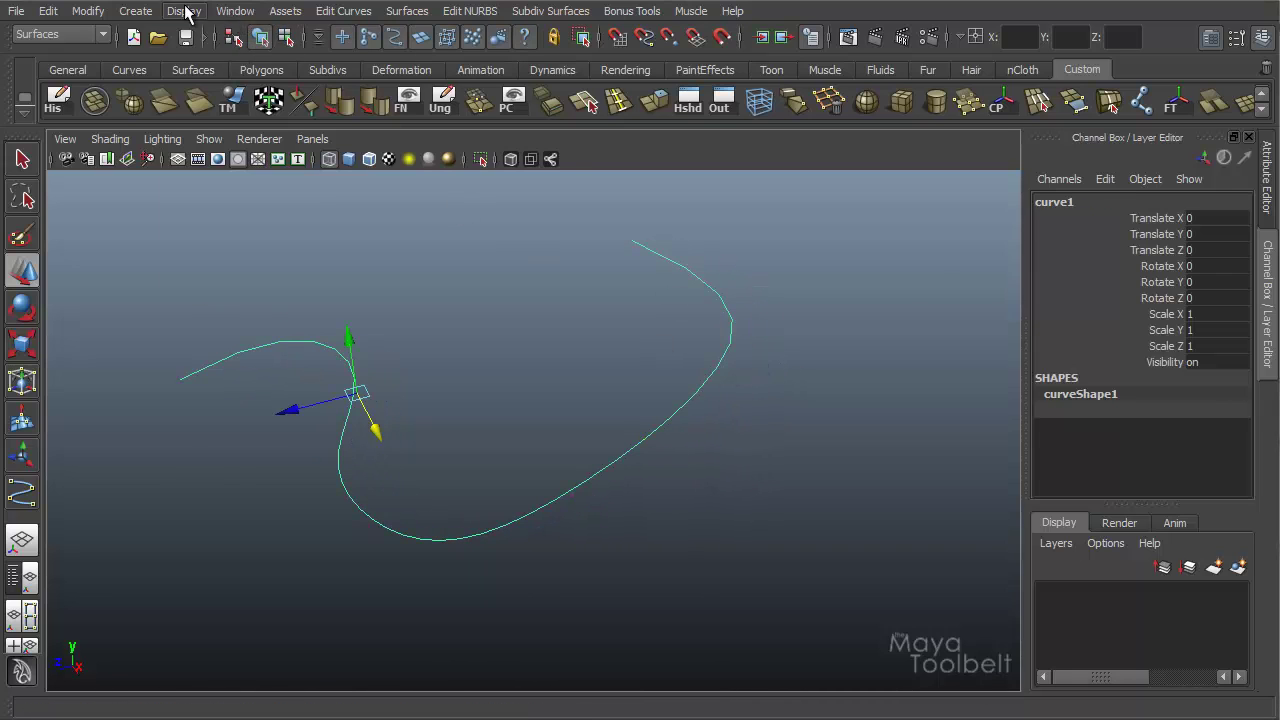
pyautogui.click(184, 10)
pyautogui.moveTo(251, 228)
pyautogui.click(364, 250)
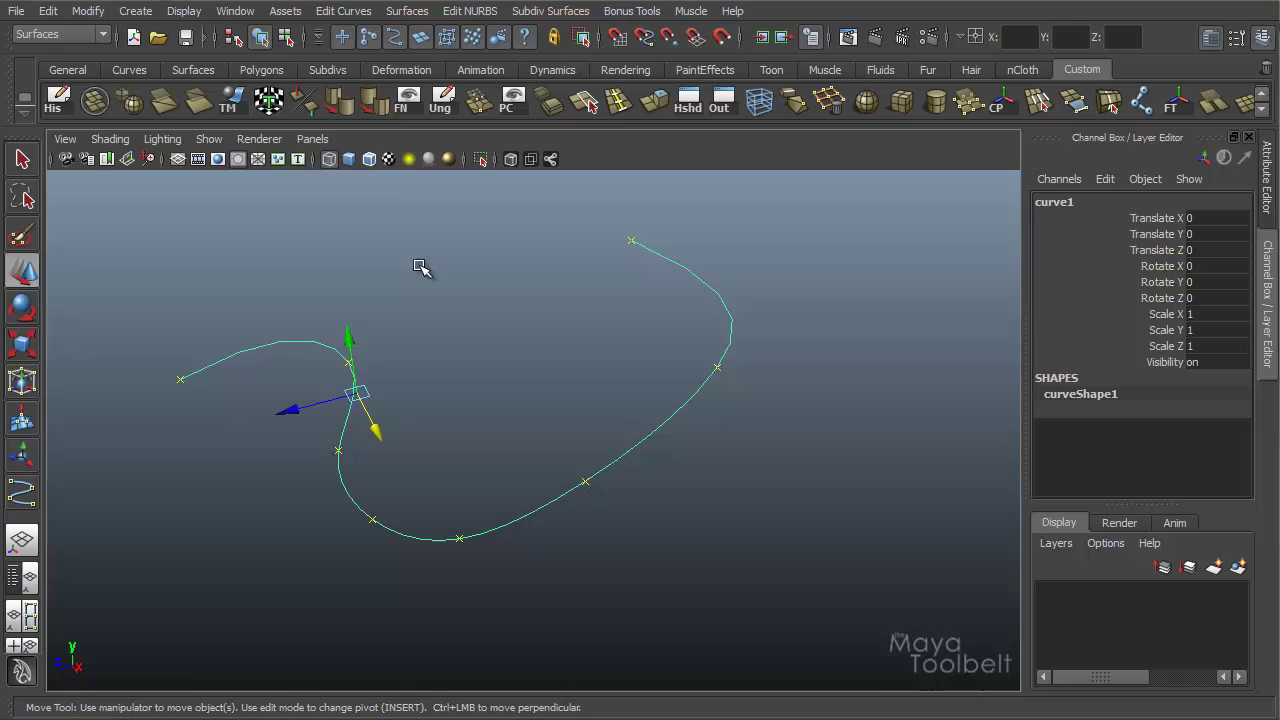
# Mark a curve point on the S-shaped curve's long lower stretch, midway between its two neighbouring edit points
pyautogui.keyDown('alt'); pyautogui.moveTo(643, 369); pyautogui.dragTo(640, 366); pyautogui.keyUp('alt')
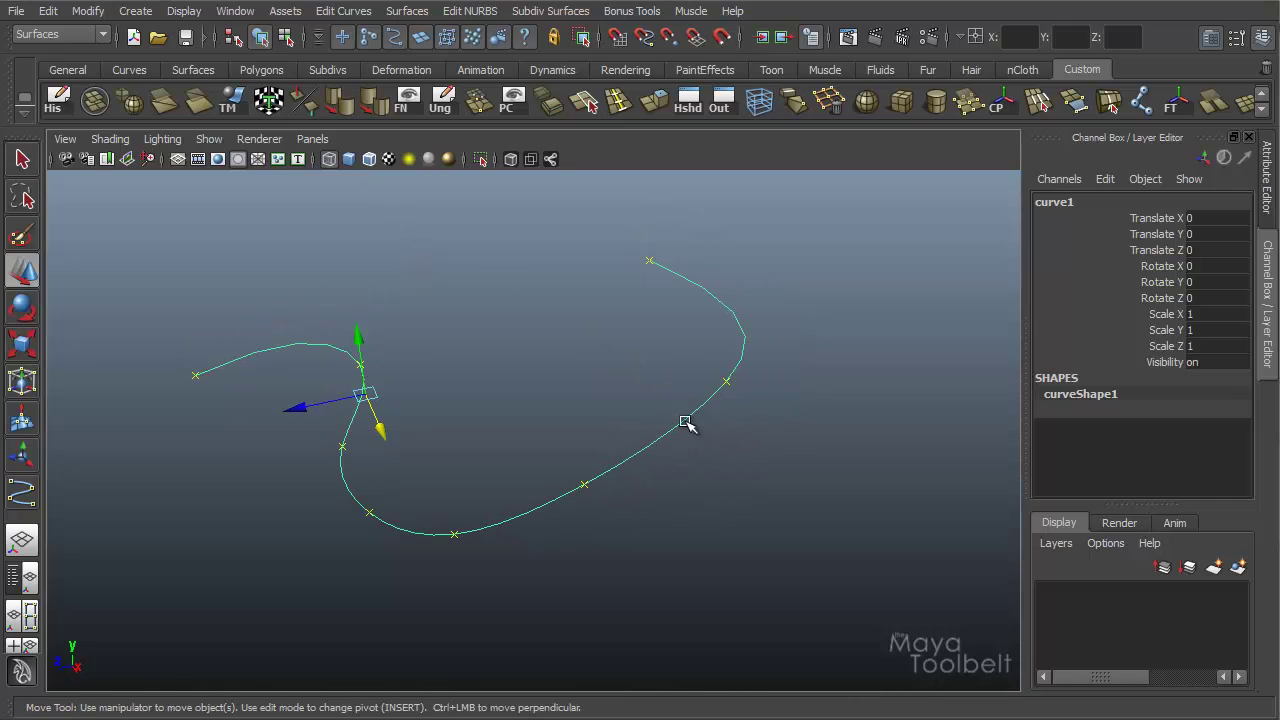
pyautogui.moveTo(658, 440); pyautogui.dragTo(668, 400, button='right')
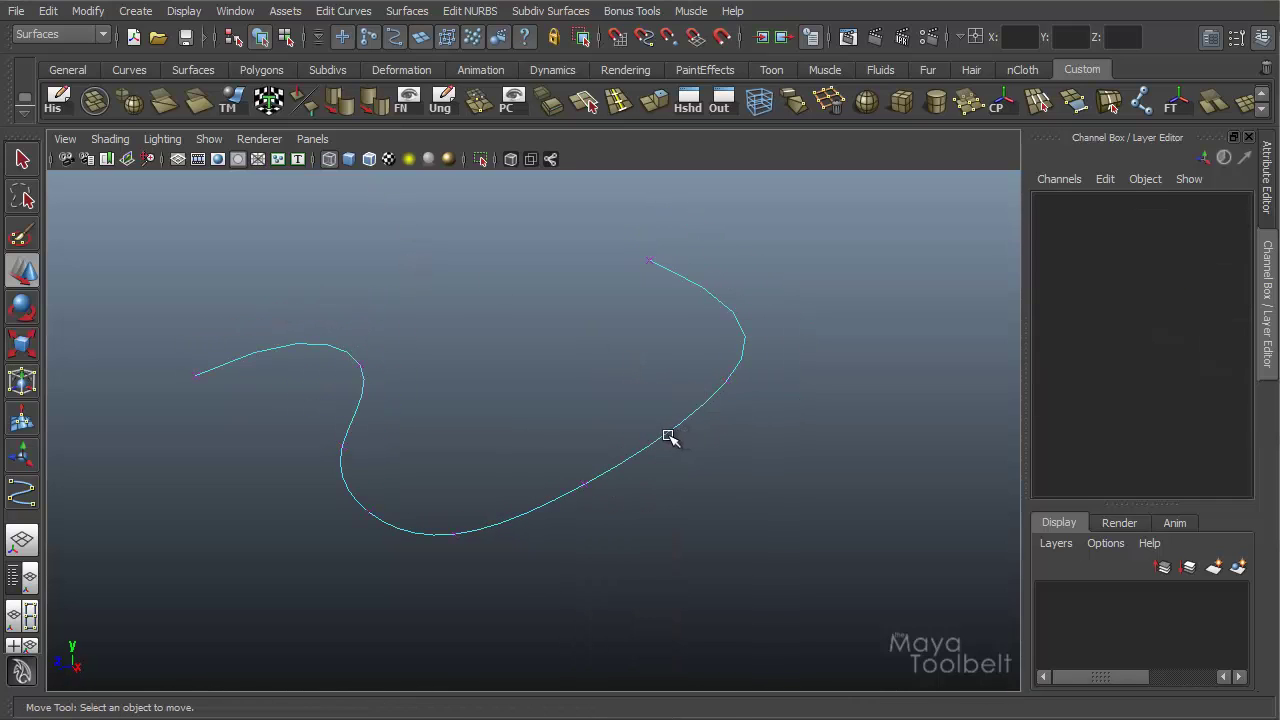
pyautogui.click(666, 434)
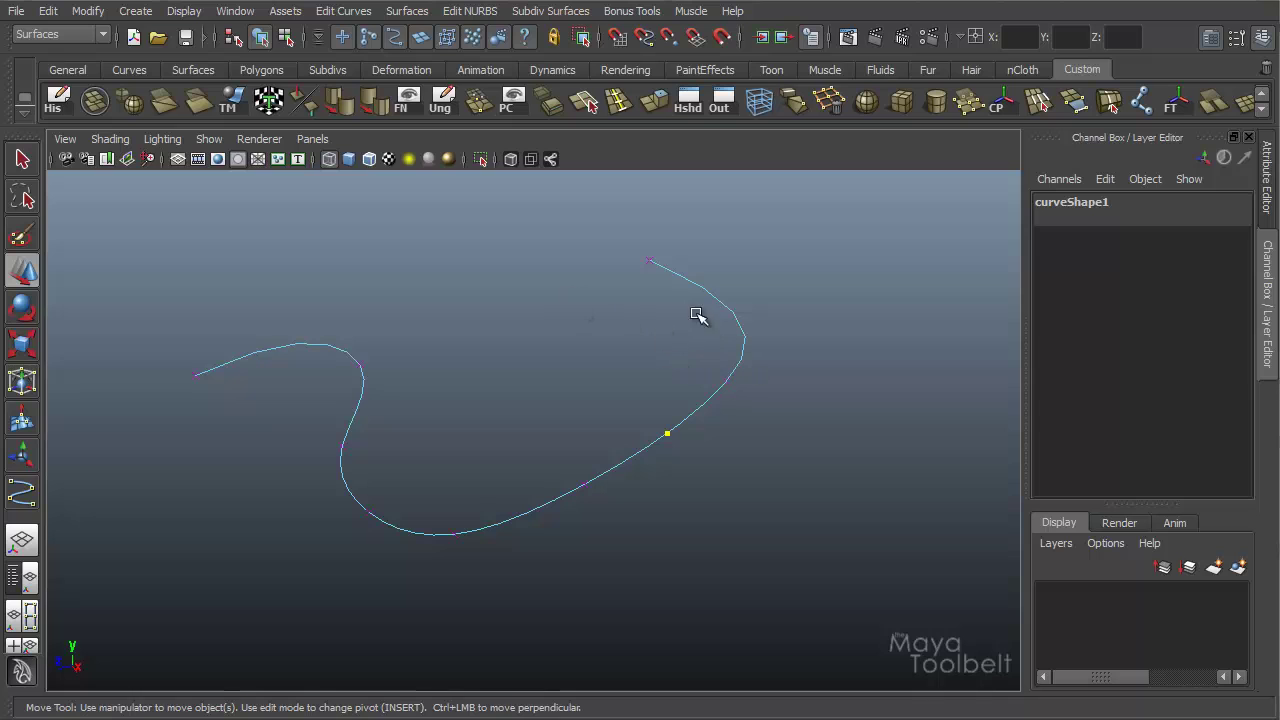
# Cycle the viewport background to solid black, keeping the marked curve point selected
pyautogui.hotkey('alt', 'b')
pyautogui.hotkey('alt', 'b')
pyautogui.hotkey('alt', 'b')
pyautogui.hotkey('alt', 'b')
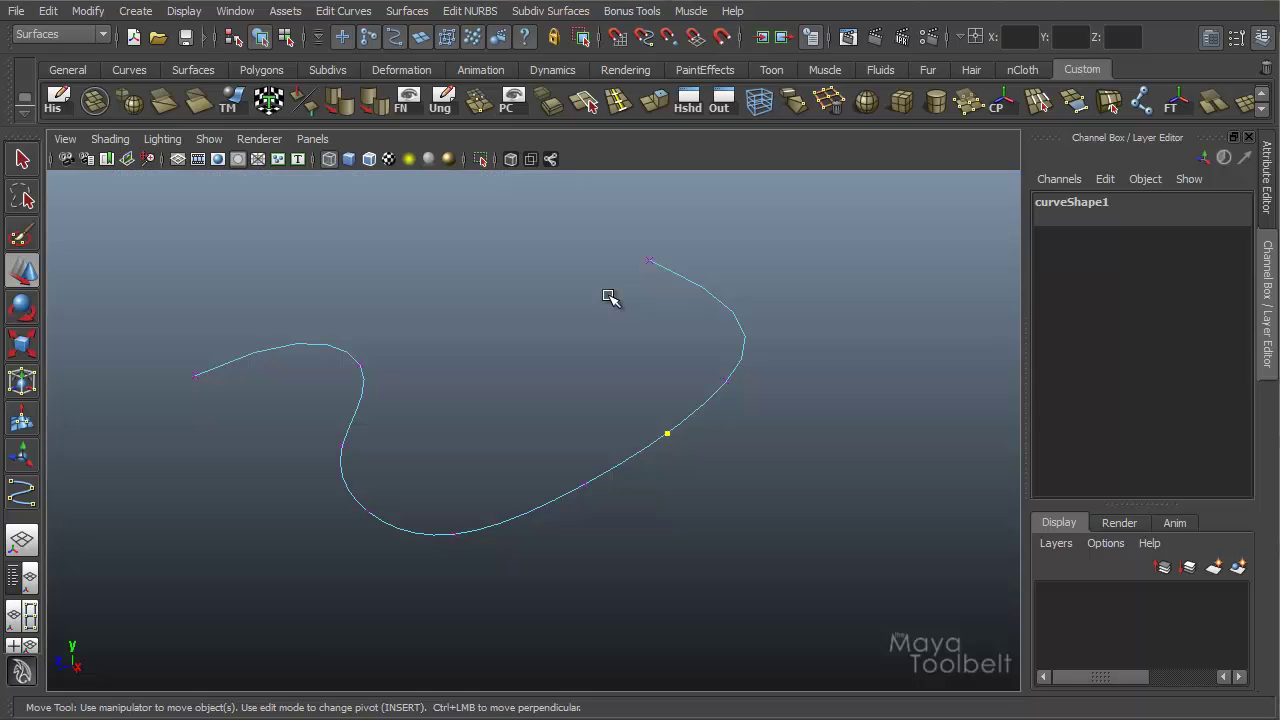
pyautogui.hotkey('alt', 'b')
pyautogui.keyDown('alt'); pyautogui.moveTo(700, 357); pyautogui.dragTo(620, 353, button='right'); pyautogui.keyUp('alt')
pyautogui.keyDown('alt'); pyautogui.moveTo(620, 353); pyautogui.dragTo(586, 351, button='middle'); pyautogui.keyUp('alt')
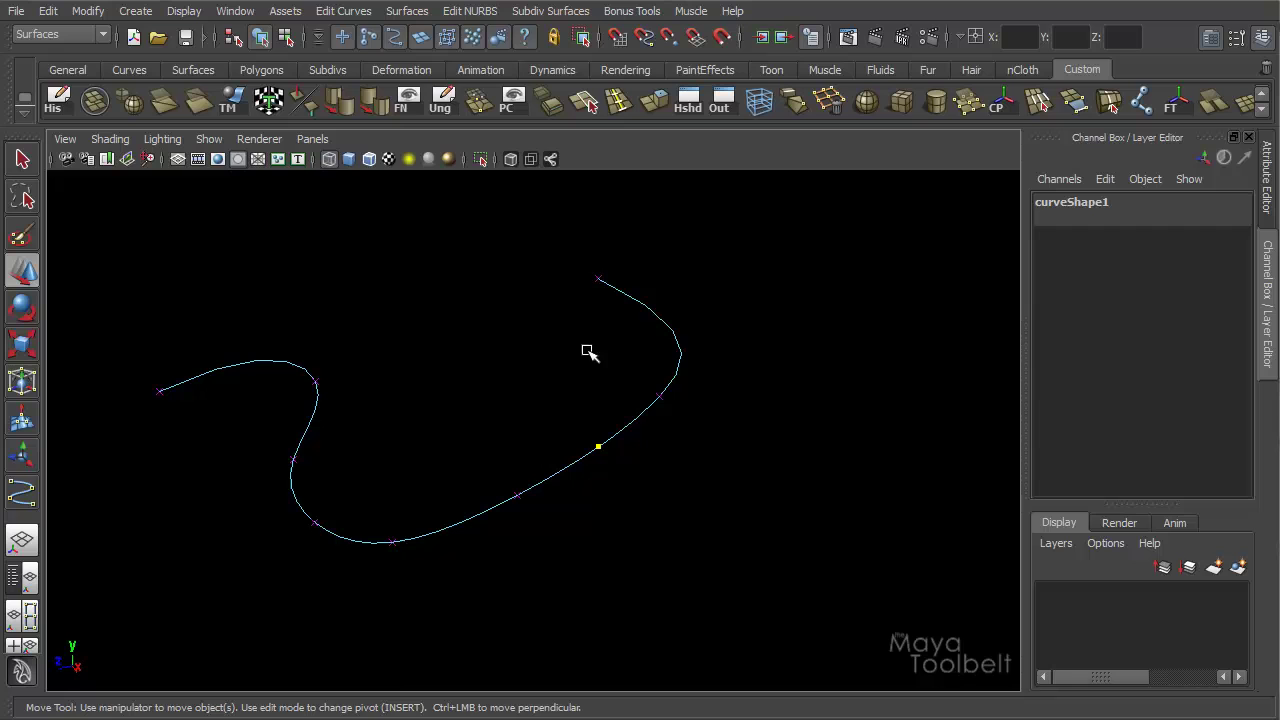
# Reset the Insert Knot options and insert a knot at the selected curve point with multiplicity increased by 5, keeping the original
pyautogui.click(343, 10)
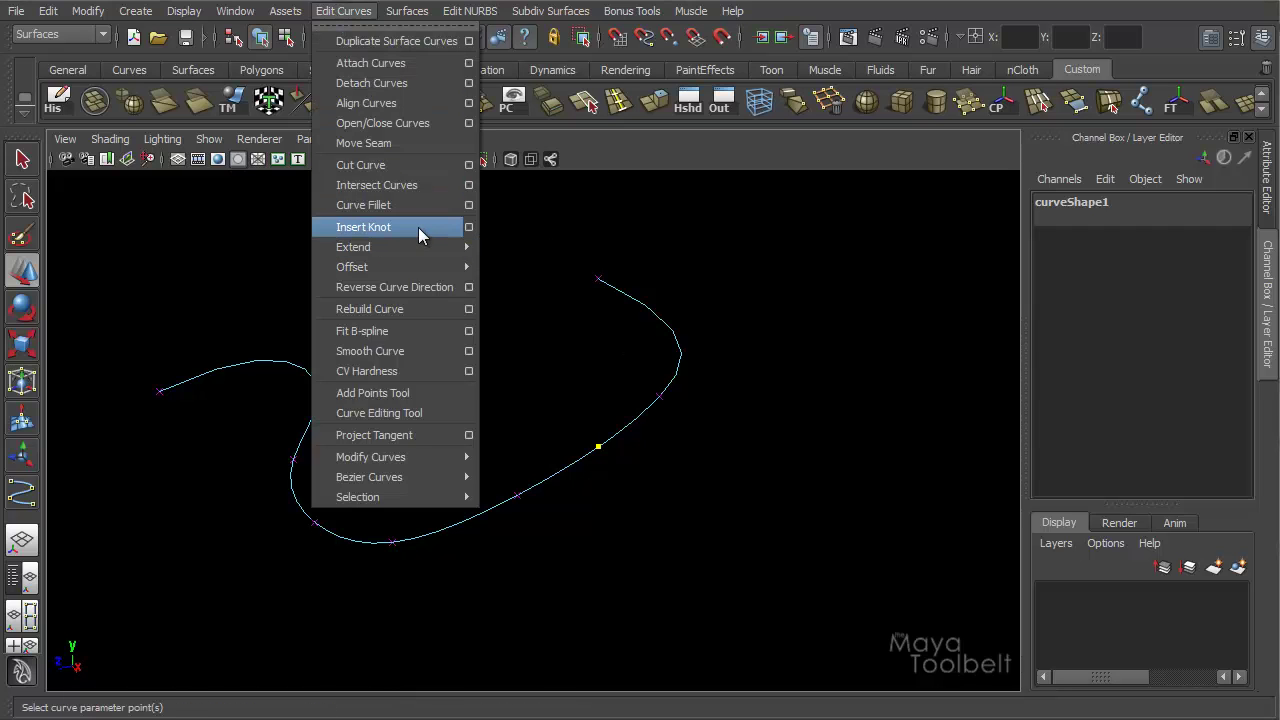
pyautogui.click(468, 227)
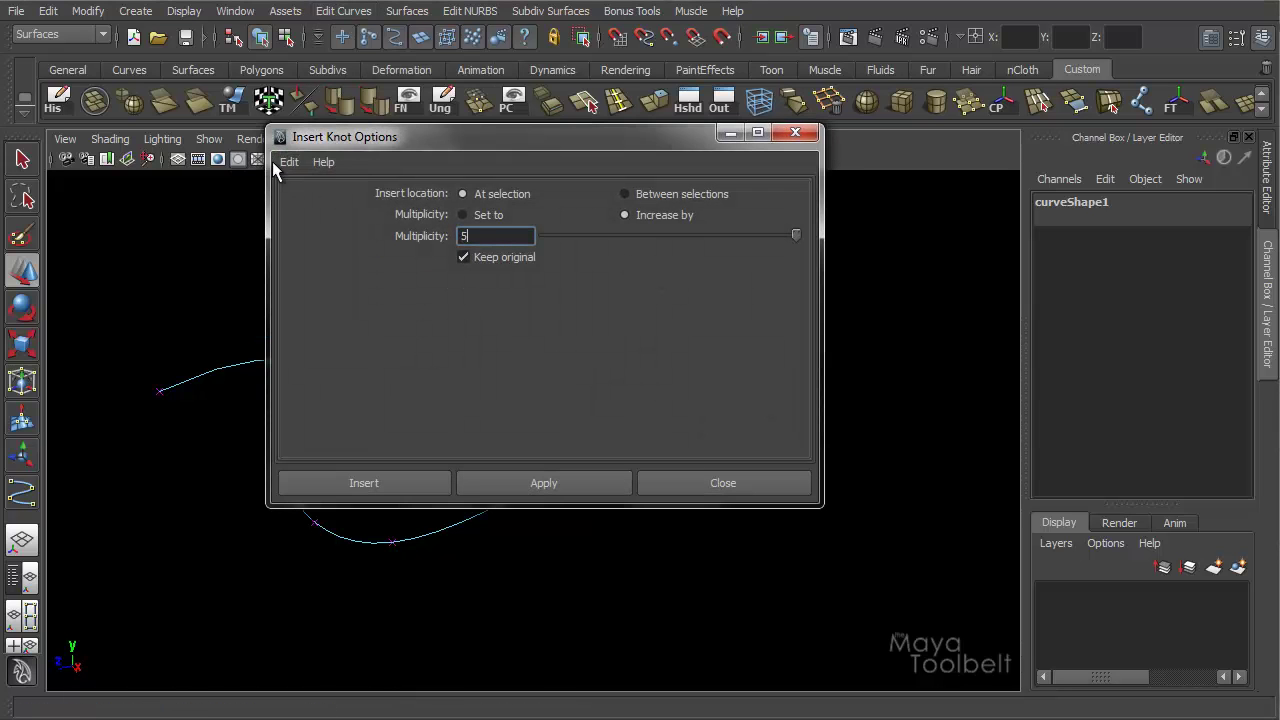
pyautogui.click(280, 162)
pyautogui.click(315, 200)
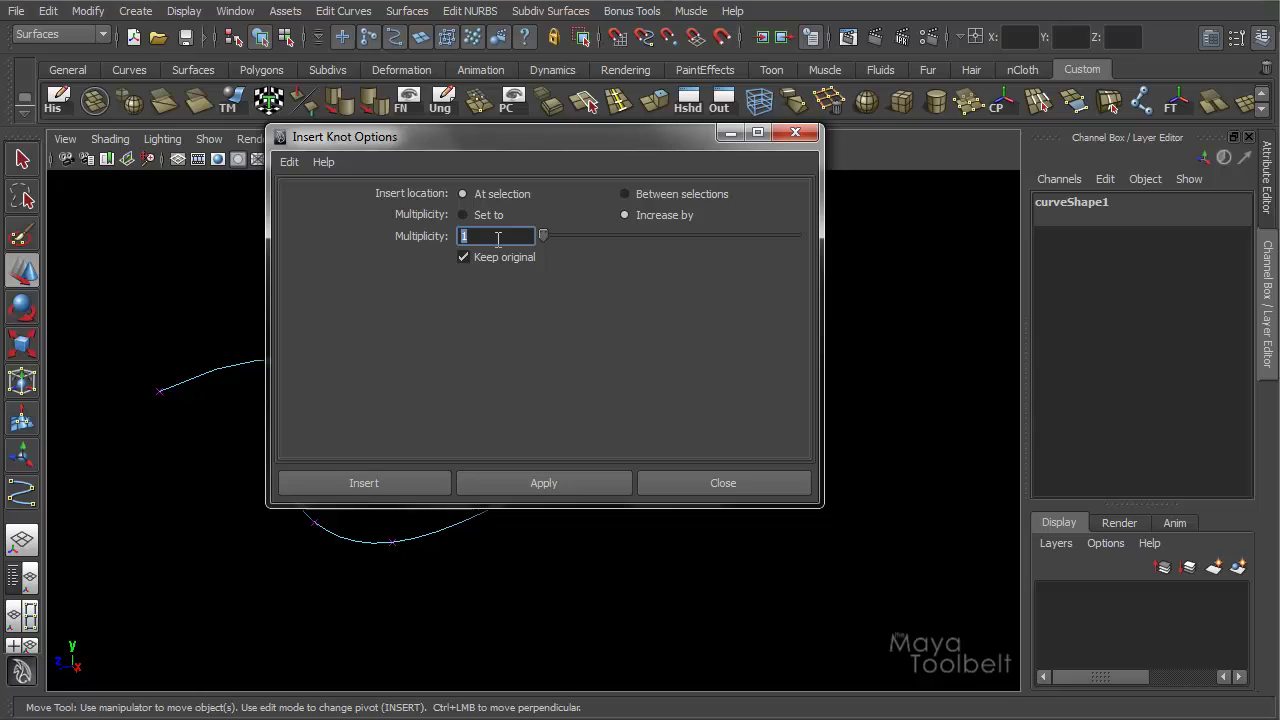
pyautogui.write('5')
pyautogui.click(378, 481)
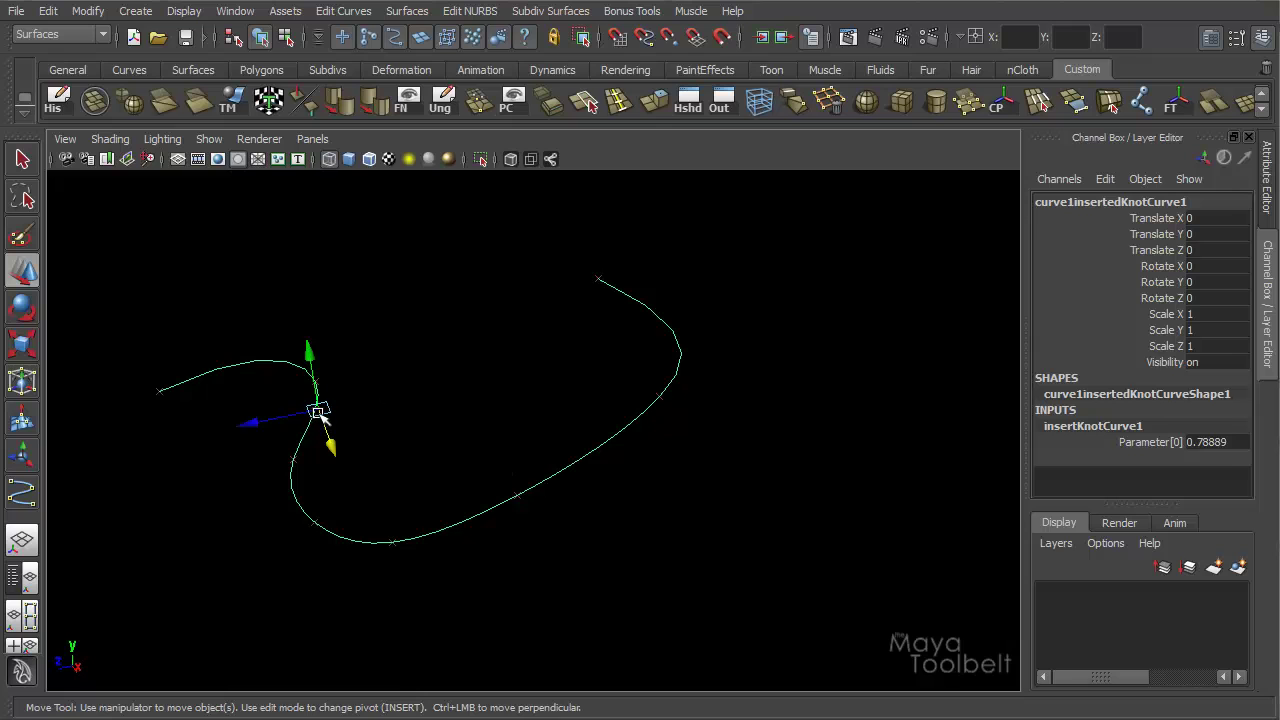
# Move the new inserted-knot curve clear of the original, to about Translate X 25.8 and Z -15, and display its edit points
pyautogui.moveTo(318, 412); pyautogui.dragTo(529, 320)
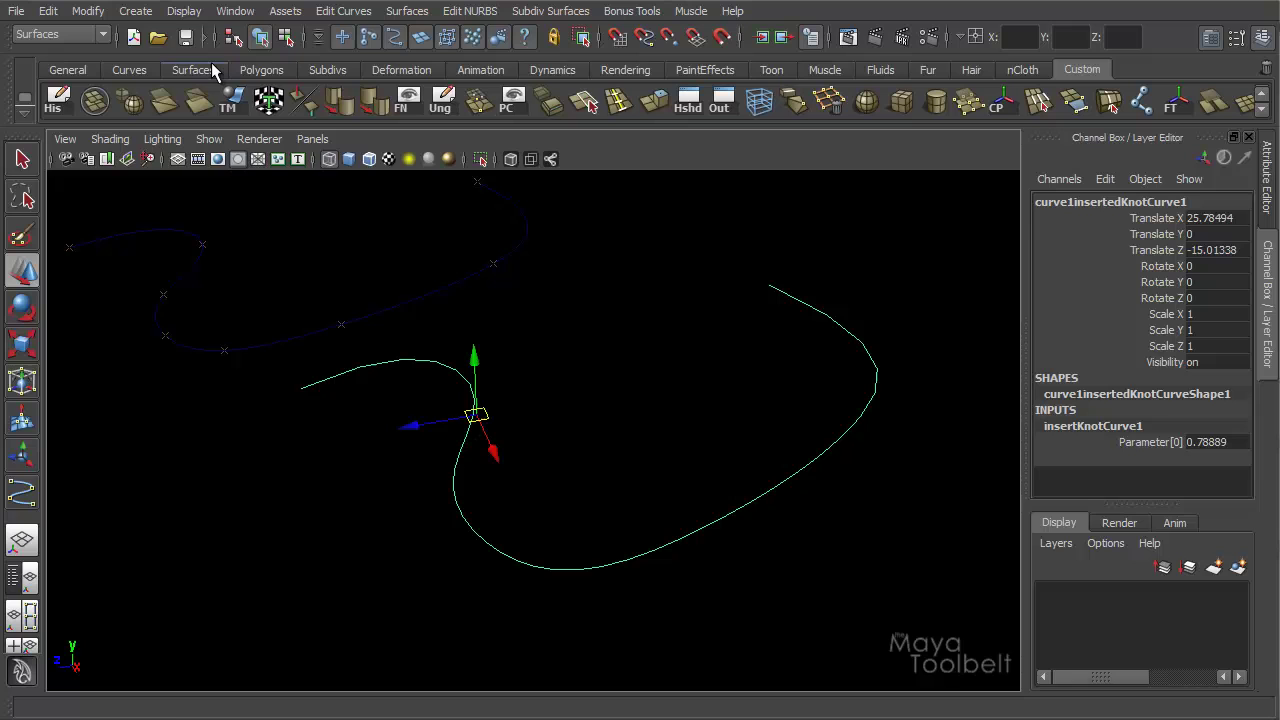
pyautogui.click(184, 10)
pyautogui.moveTo(230, 227)
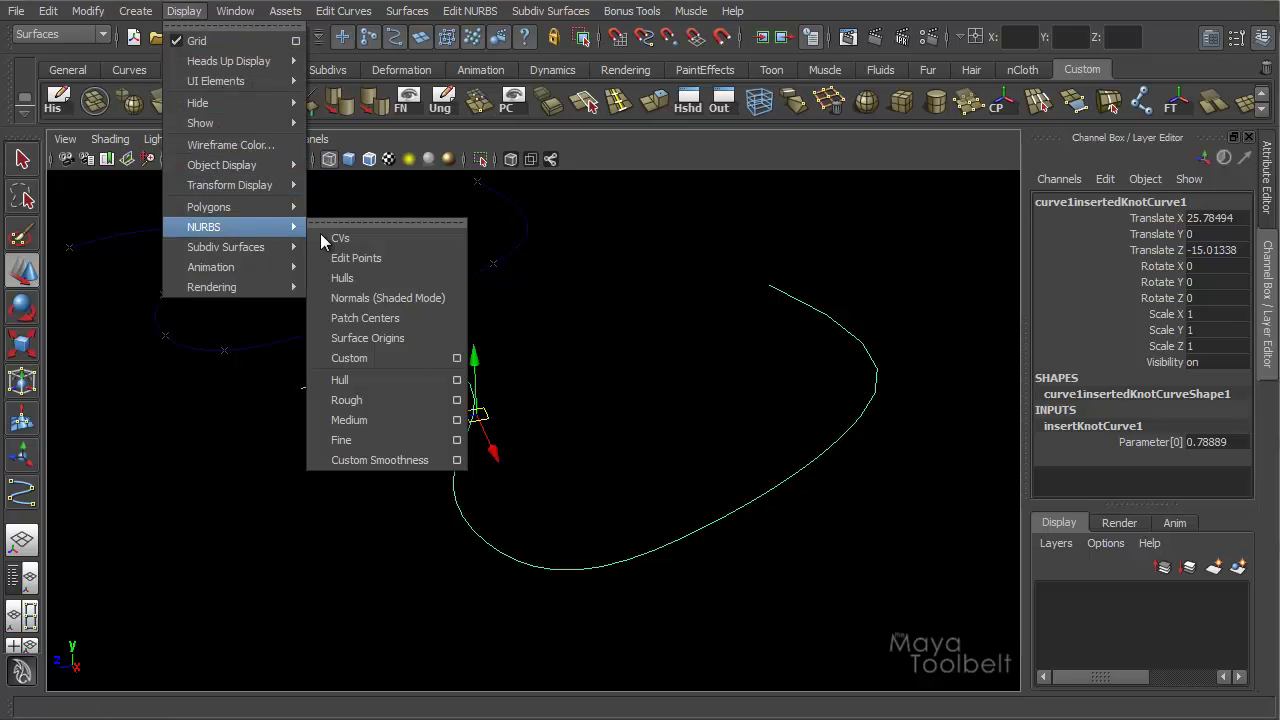
pyautogui.click(368, 257)
pyautogui.keyDown('alt'); pyautogui.moveTo(631, 423); pyautogui.dragTo(466, 374, button='right'); pyautogui.keyUp('alt')
pyautogui.keyDown('alt'); pyautogui.moveTo(466, 374); pyautogui.dragTo(355, 365); pyautogui.keyUp('alt')
pyautogui.moveTo(517, 402); pyautogui.dragTo(612, 490)
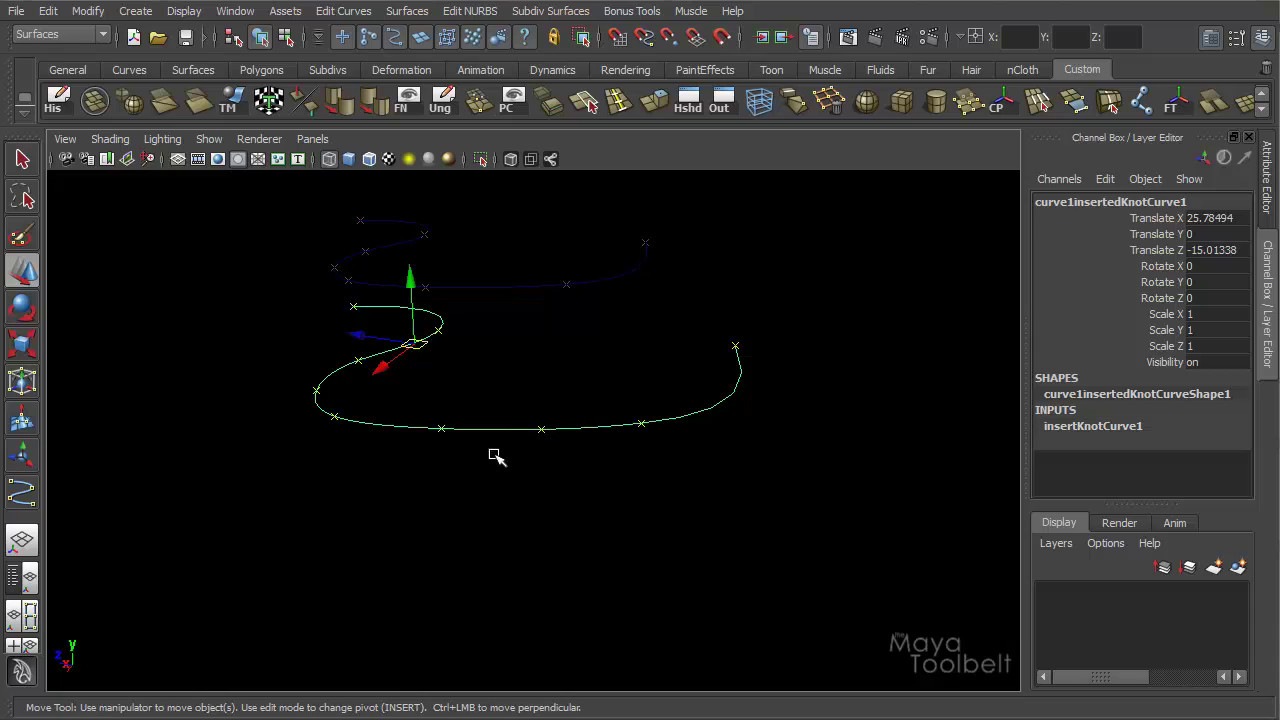
pyautogui.keyDown('alt'); pyautogui.moveTo(497, 457); pyautogui.dragTo(594, 463); pyautogui.keyUp('alt')
# Try moving the inserted edit point on the new curve, and return the curve to object selection
pyautogui.moveTo(623, 466); pyautogui.dragTo(614, 428, button='right')
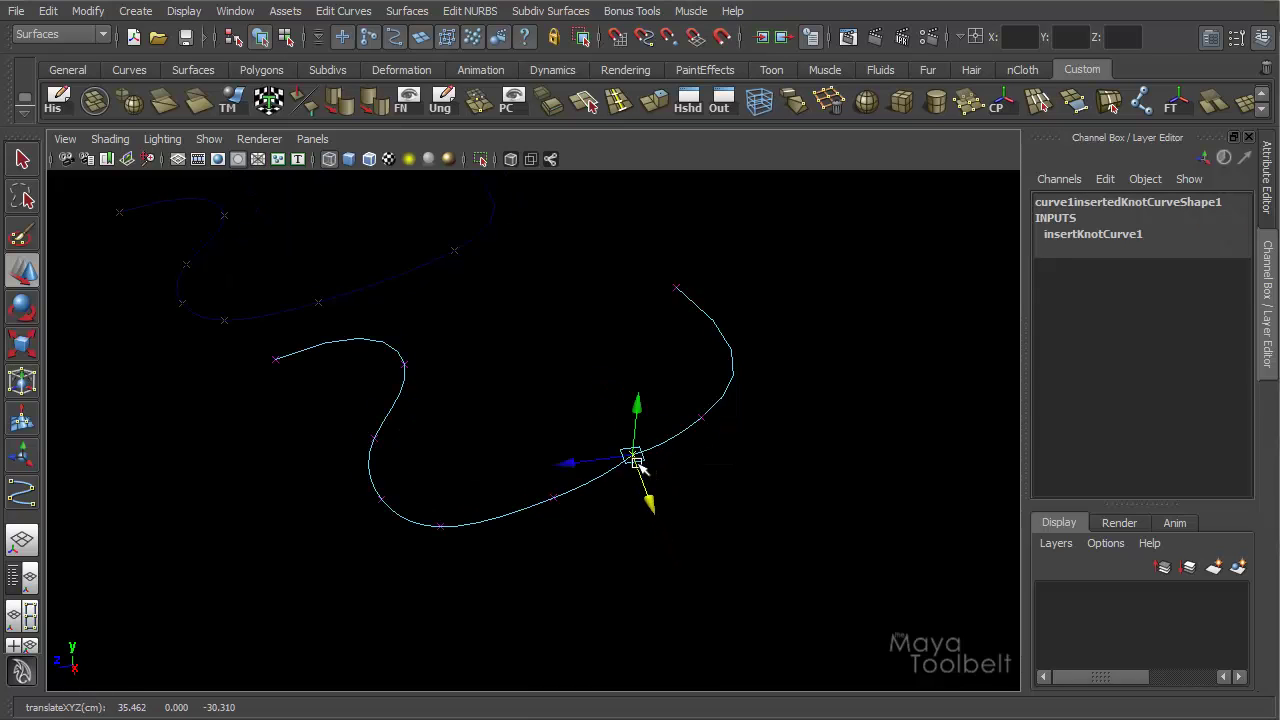
pyautogui.moveTo(652, 533); pyautogui.dragTo(757, 446, button='middle')
pyautogui.keyDown('alt'); pyautogui.moveTo(707, 397); pyautogui.dragTo(760, 386); pyautogui.keyUp('alt')
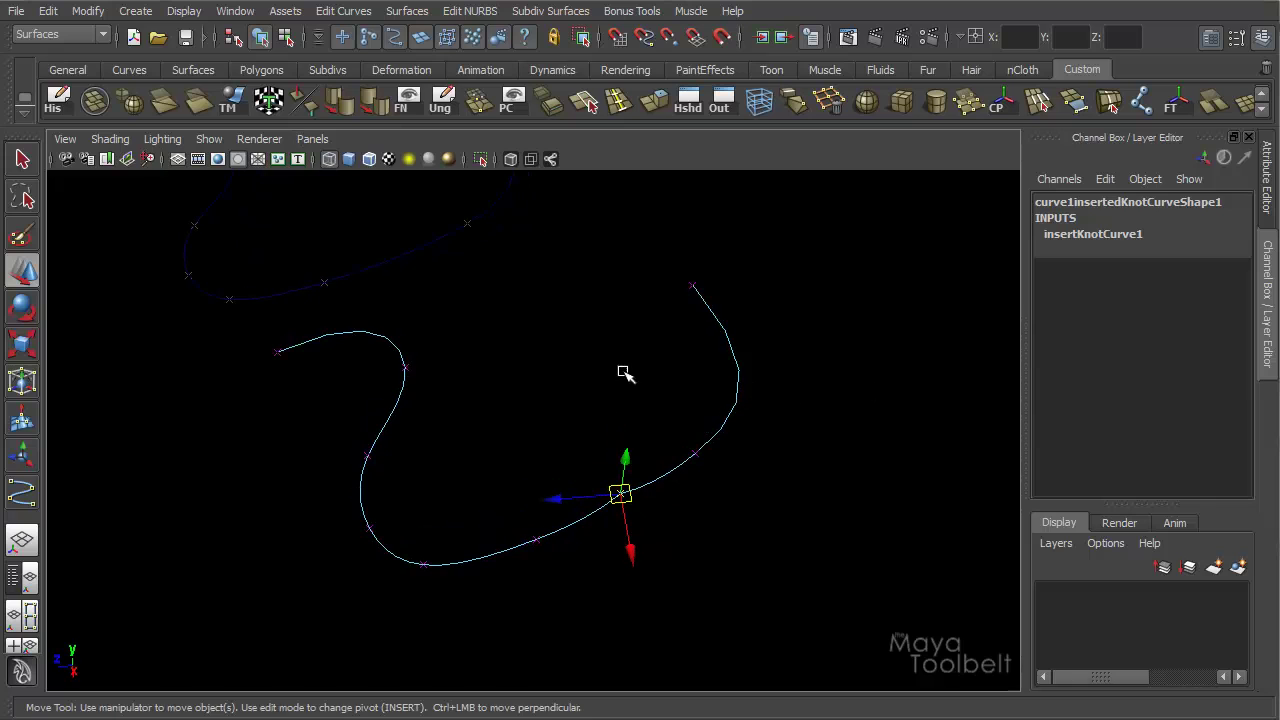
pyautogui.keyDown('alt'); pyautogui.moveTo(623, 371); pyautogui.dragTo(625, 420); pyautogui.keyUp('alt')
pyautogui.keyDown('alt'); pyautogui.moveTo(714, 457); pyautogui.dragTo(723, 503); pyautogui.keyUp('alt')
pyautogui.click(260, 37)
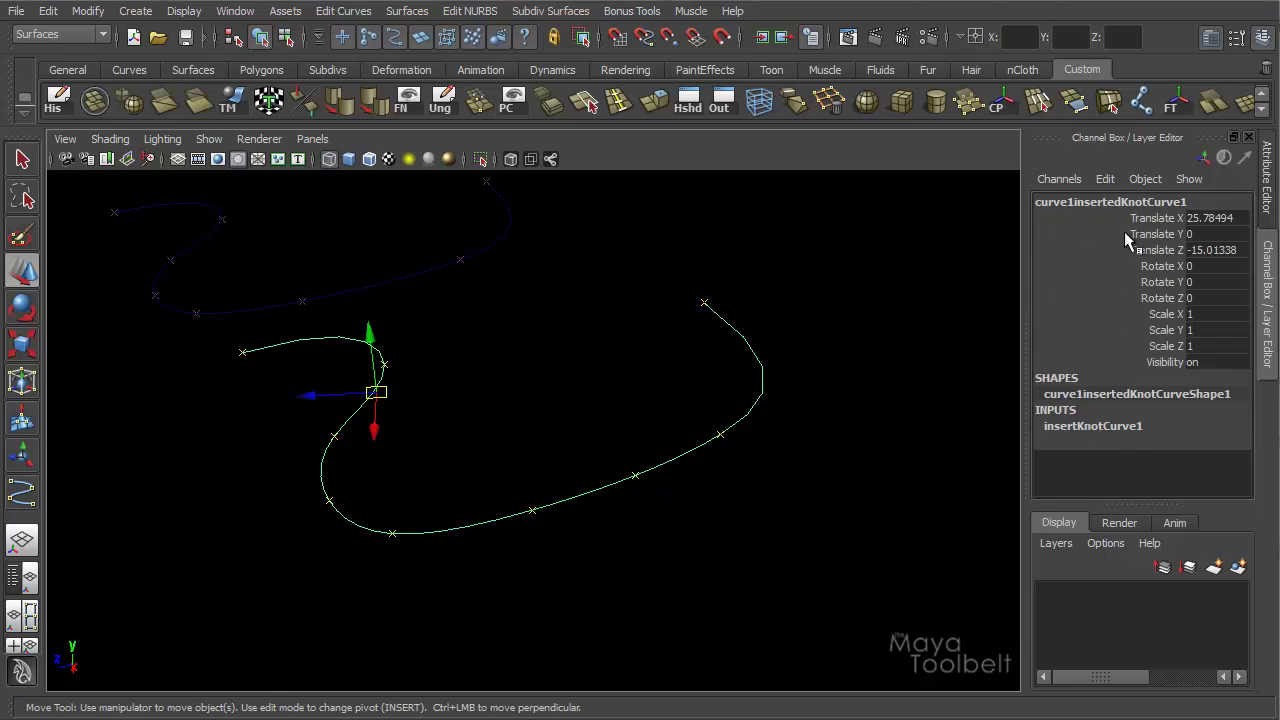
# Slide insertKnotCurve1's Parameter[0] value to 0.77889, and return the curve to object selection
pyautogui.click(1095, 426)
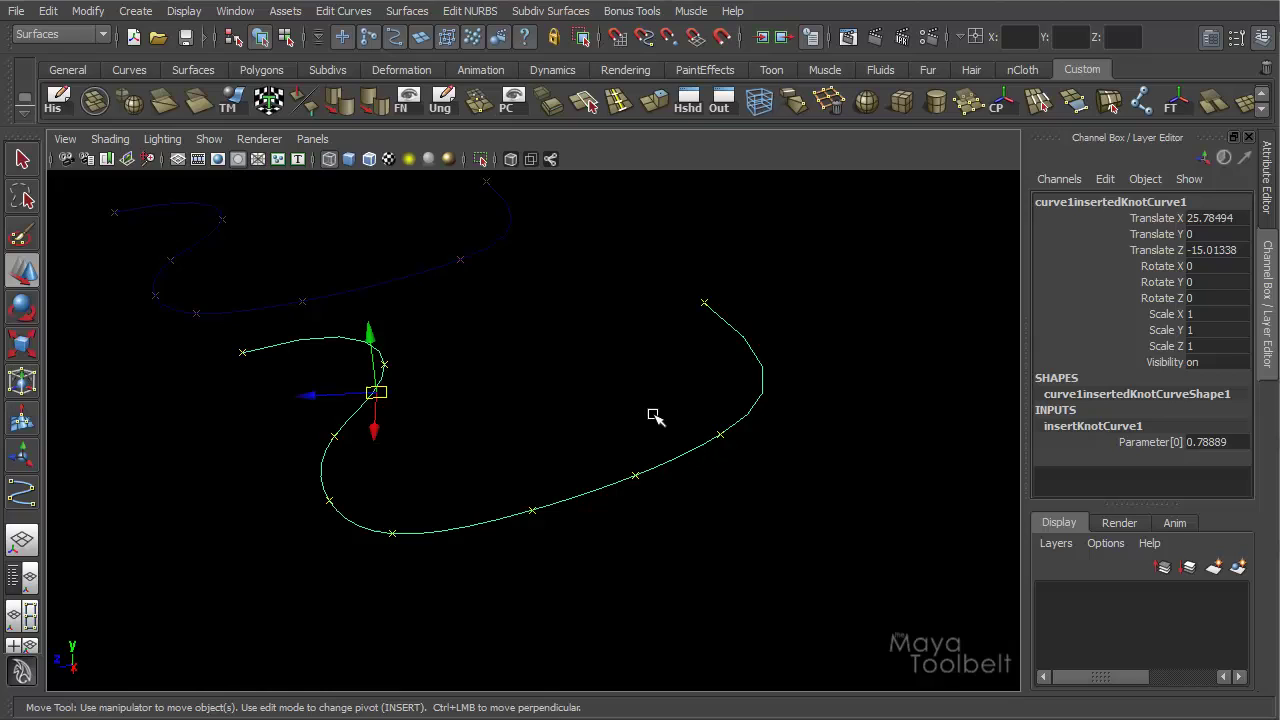
pyautogui.click(1160, 442)
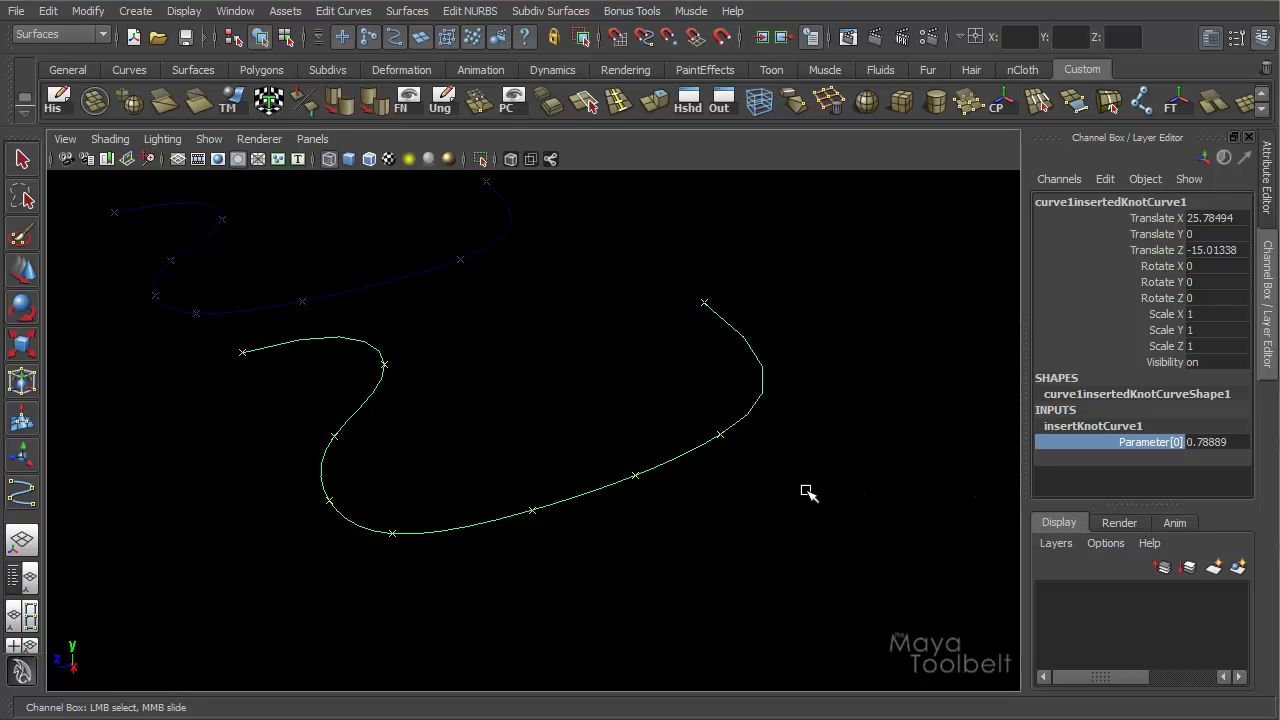
pyautogui.moveTo(796, 491); pyautogui.dragTo(774, 506, button='middle')
pyautogui.moveTo(804, 506); pyautogui.dragTo(808, 506, button='middle')
pyautogui.moveTo(757, 516); pyautogui.dragTo(772, 508, button='middle')
pyautogui.click(286, 37)
pyautogui.click(260, 37)
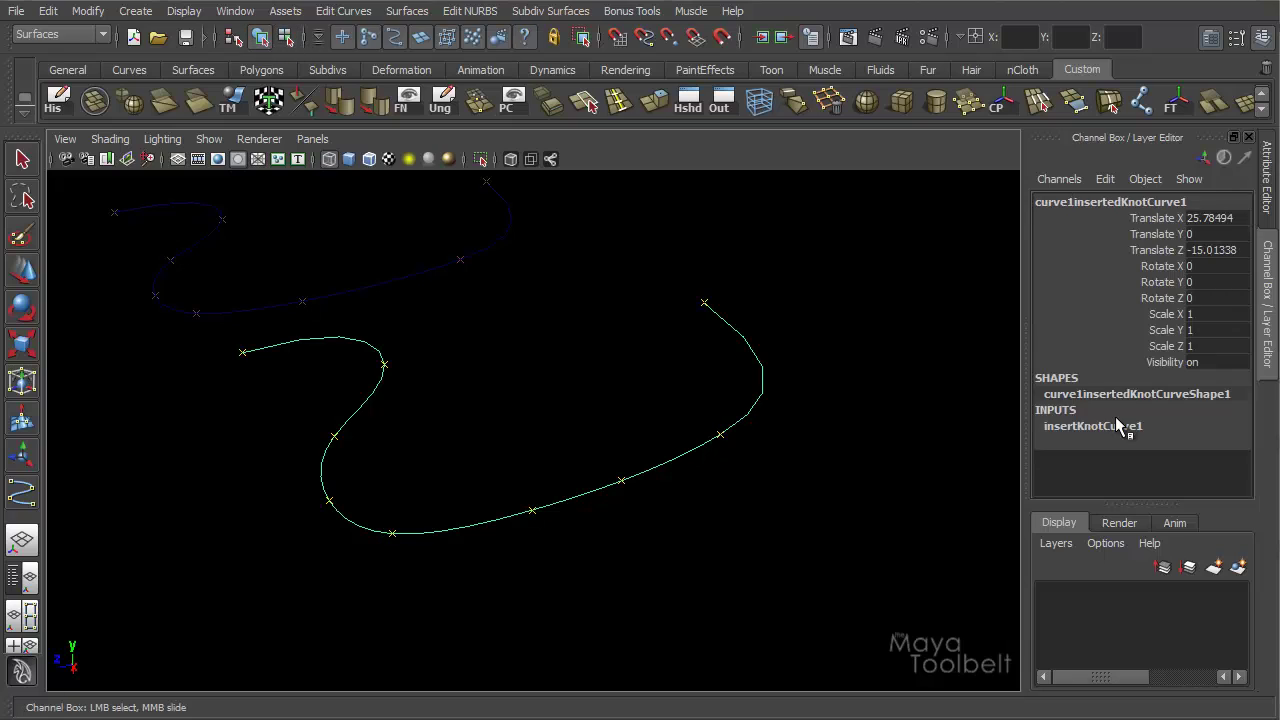
# Using the Show Manipulator tool for insertKnotCurve1, slide the knot's manipulator along the original curve to parameter 0.797
pyautogui.click(1118, 426)
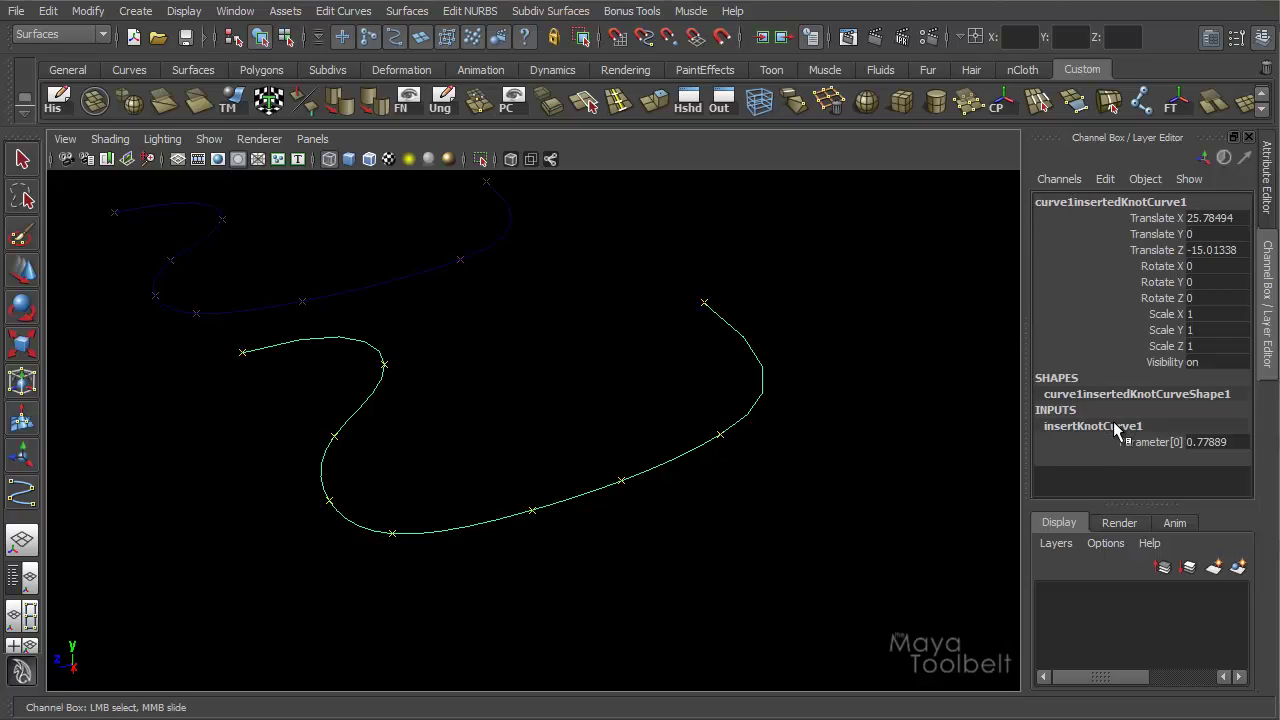
pyautogui.click(28, 463)
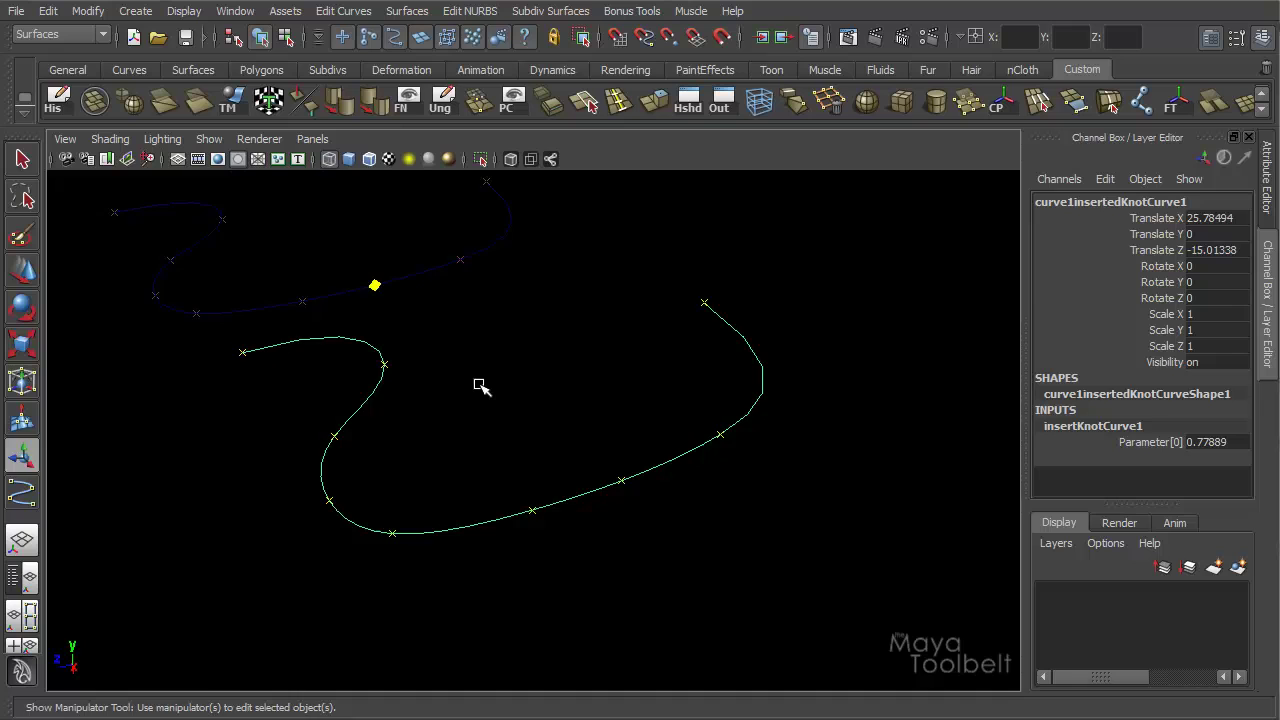
pyautogui.keyDown('alt'); pyautogui.moveTo(480, 386); pyautogui.dragTo(494, 360); pyautogui.keyUp('alt')
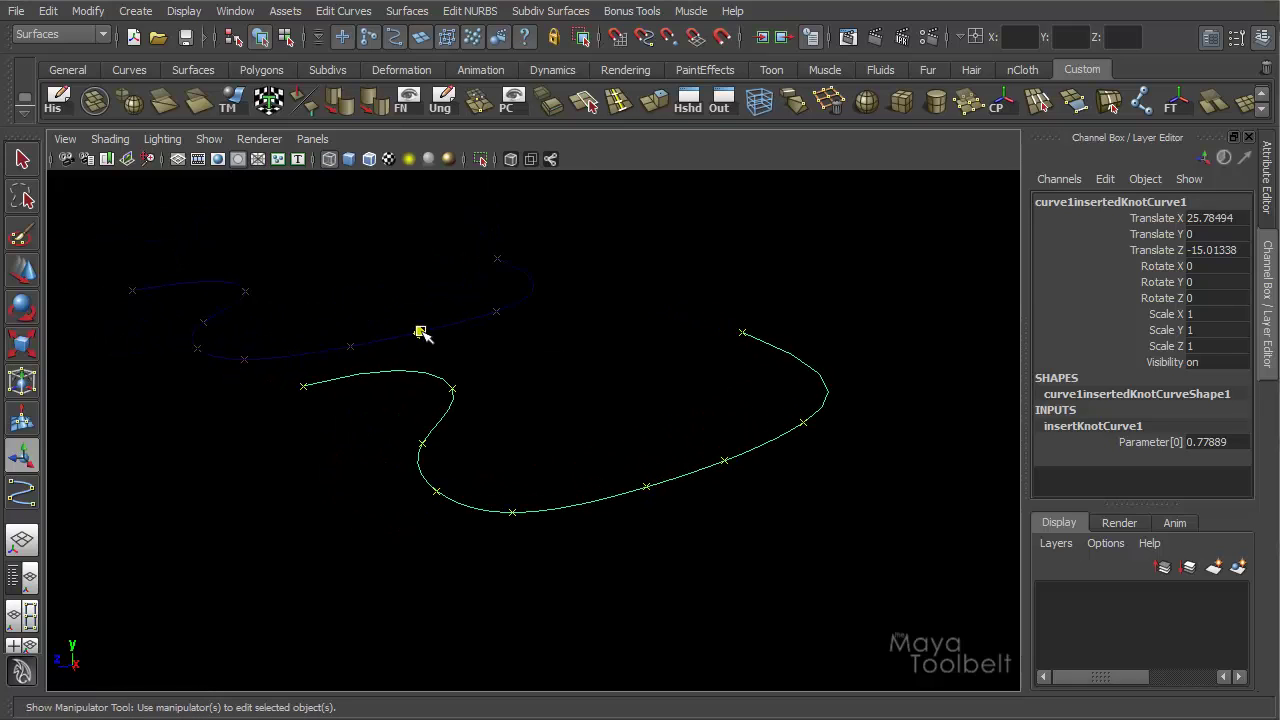
pyautogui.moveTo(422, 330)
pyautogui.mouseDown()
pyautogui.moveTo(458, 319)
pyautogui.moveTo(266, 351)
pyautogui.moveTo(214, 326)
pyautogui.moveTo(222, 306)
pyautogui.moveTo(208, 345)
pyautogui.moveTo(375, 342)
pyautogui.moveTo(502, 318)
pyautogui.moveTo(530, 281)
pyautogui.moveTo(547, 283)
pyautogui.moveTo(487, 320)
pyautogui.moveTo(424, 333)
pyautogui.moveTo(440, 330)
pyautogui.mouseUp()
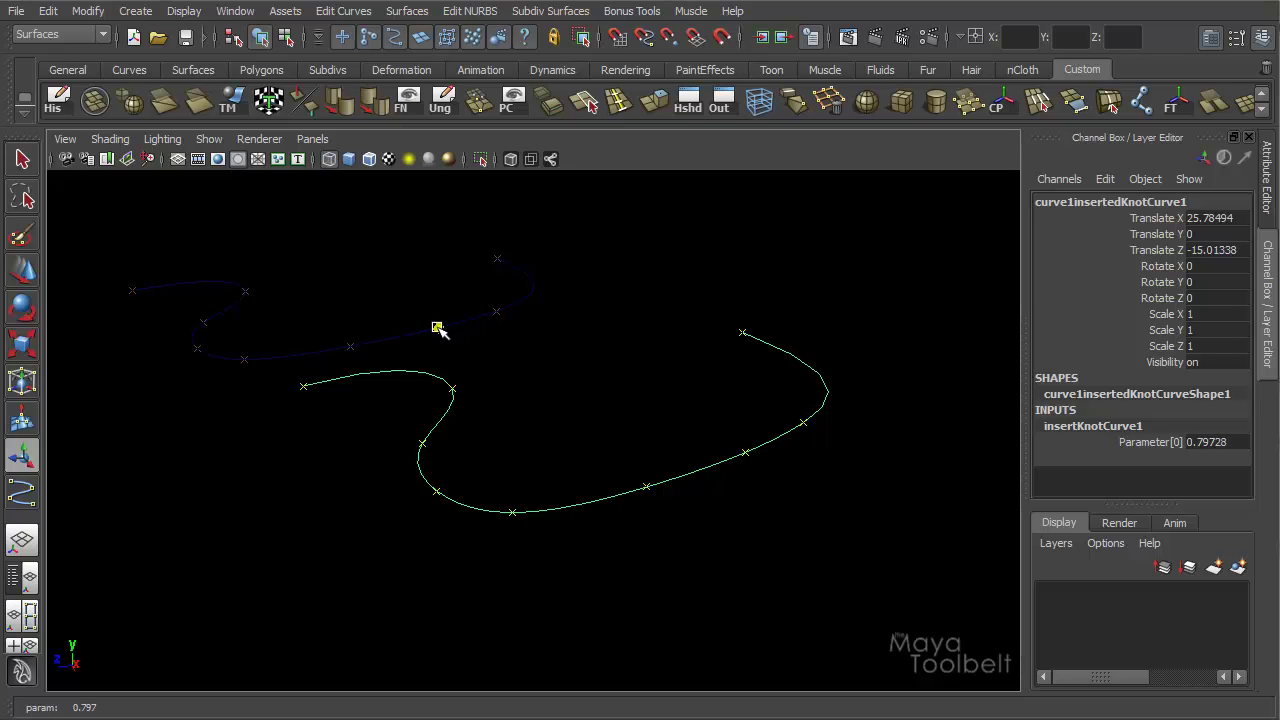
pyautogui.keyDown('alt'); pyautogui.moveTo(651, 400); pyautogui.dragTo(586, 391, button='right'); pyautogui.keyUp('alt')
pyautogui.keyDown('alt'); pyautogui.moveTo(586, 391); pyautogui.dragTo(614, 337, button='middle'); pyautogui.keyUp('alt')
pyautogui.keyDown('alt'); pyautogui.moveTo(614, 337); pyautogui.dragTo(714, 344, button='right'); pyautogui.keyUp('alt')
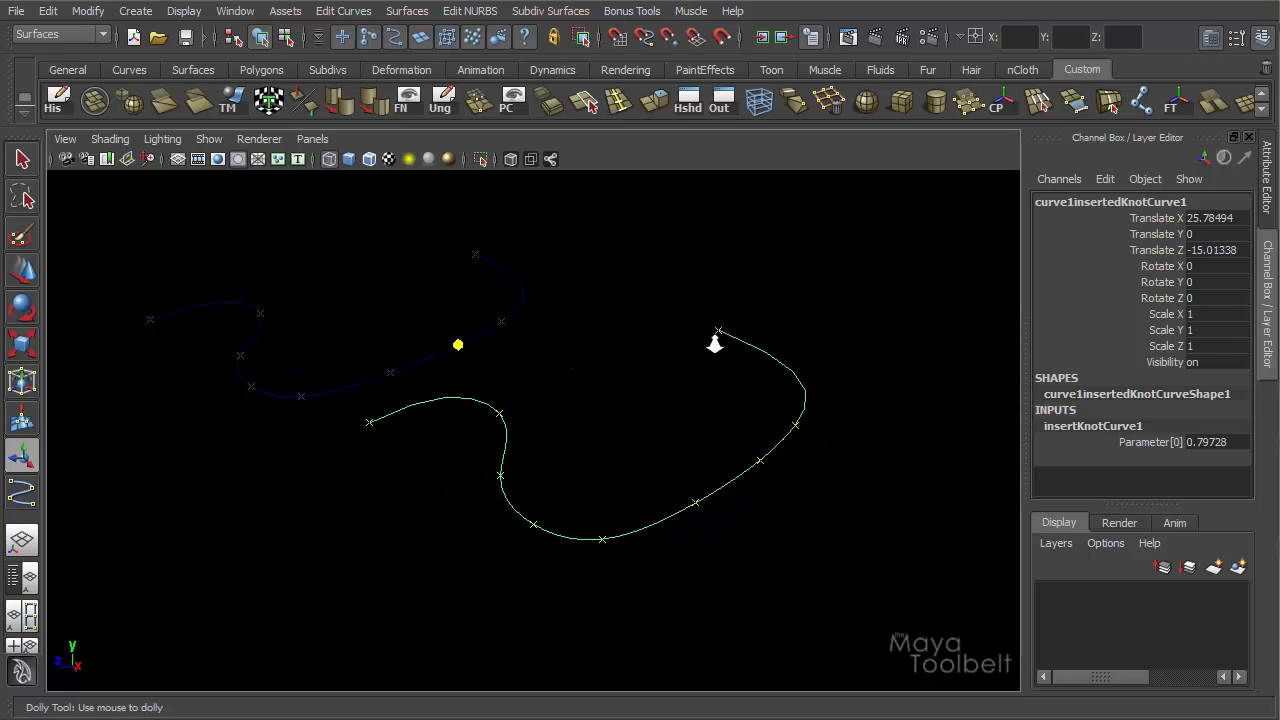
pyautogui.keyDown('alt'); pyautogui.moveTo(714, 344); pyautogui.dragTo(703, 368); pyautogui.keyUp('alt')
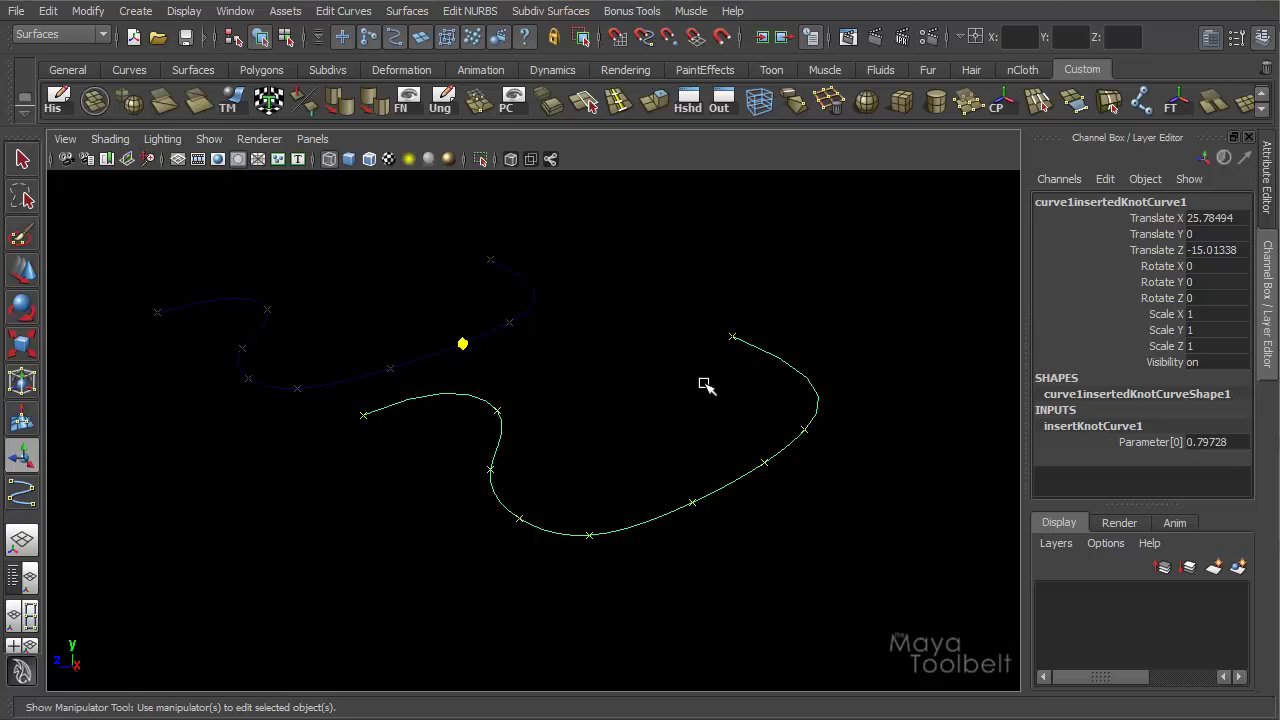